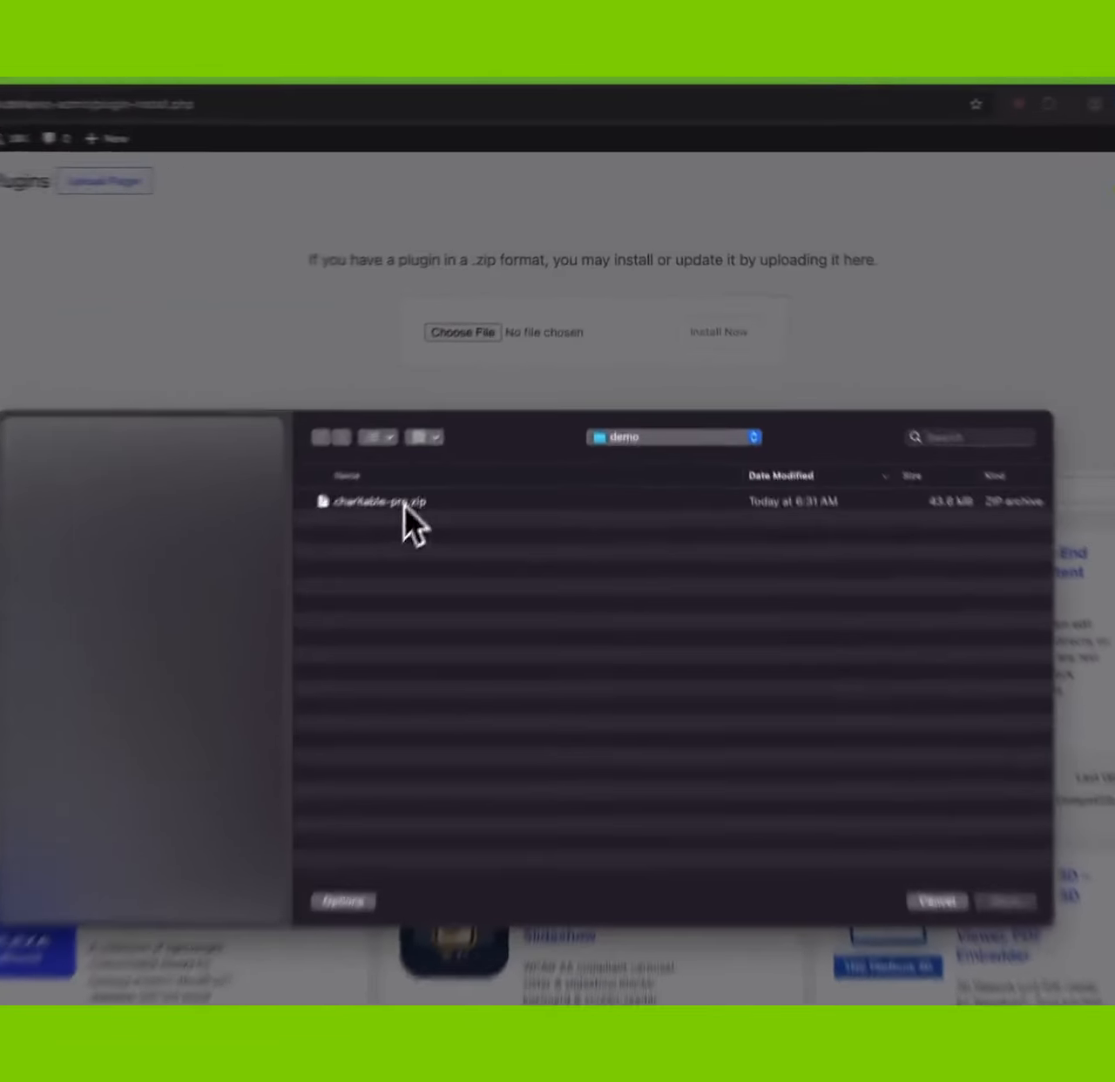
# Upload charitable-pro.zip, install it and activate the plugin
pyautogui.doubleClick(462, 407)
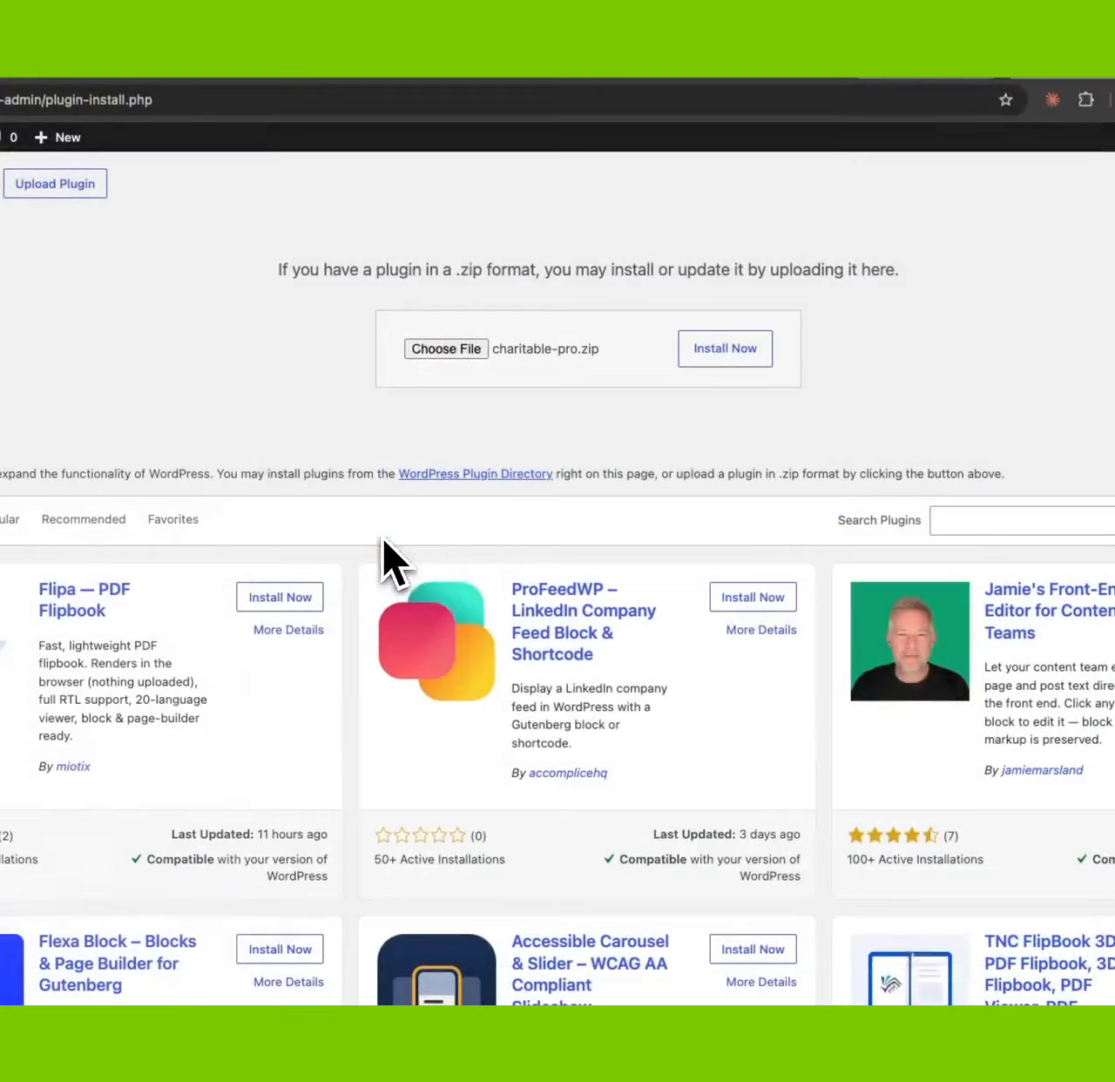
pyautogui.click(742, 353)
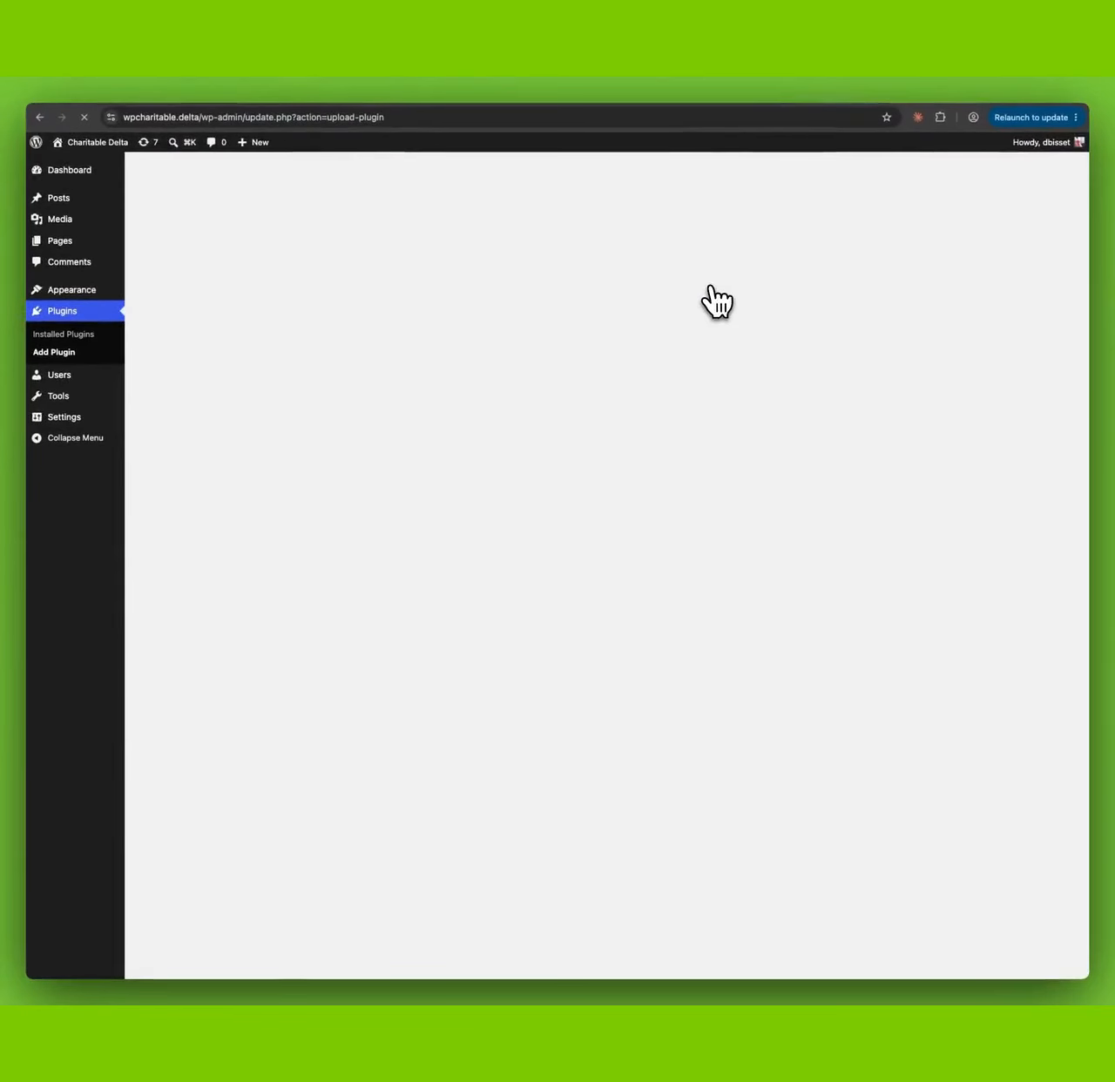
pyautogui.click(207, 276)
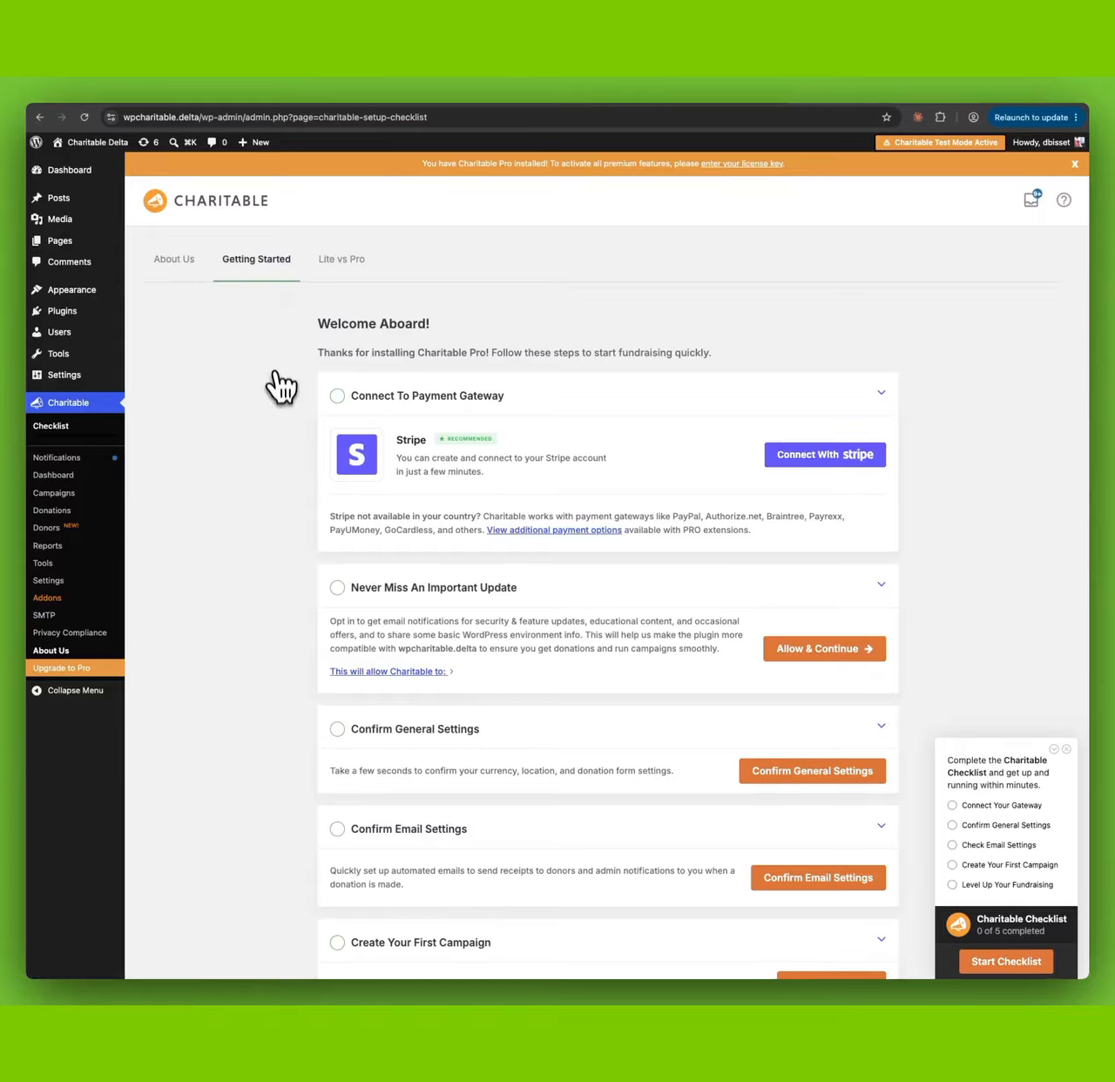
# Look over the Getting Started checklist, and start creating the first campaign from the Campaigns page
pyautogui.scroll(-3, 274, 399)
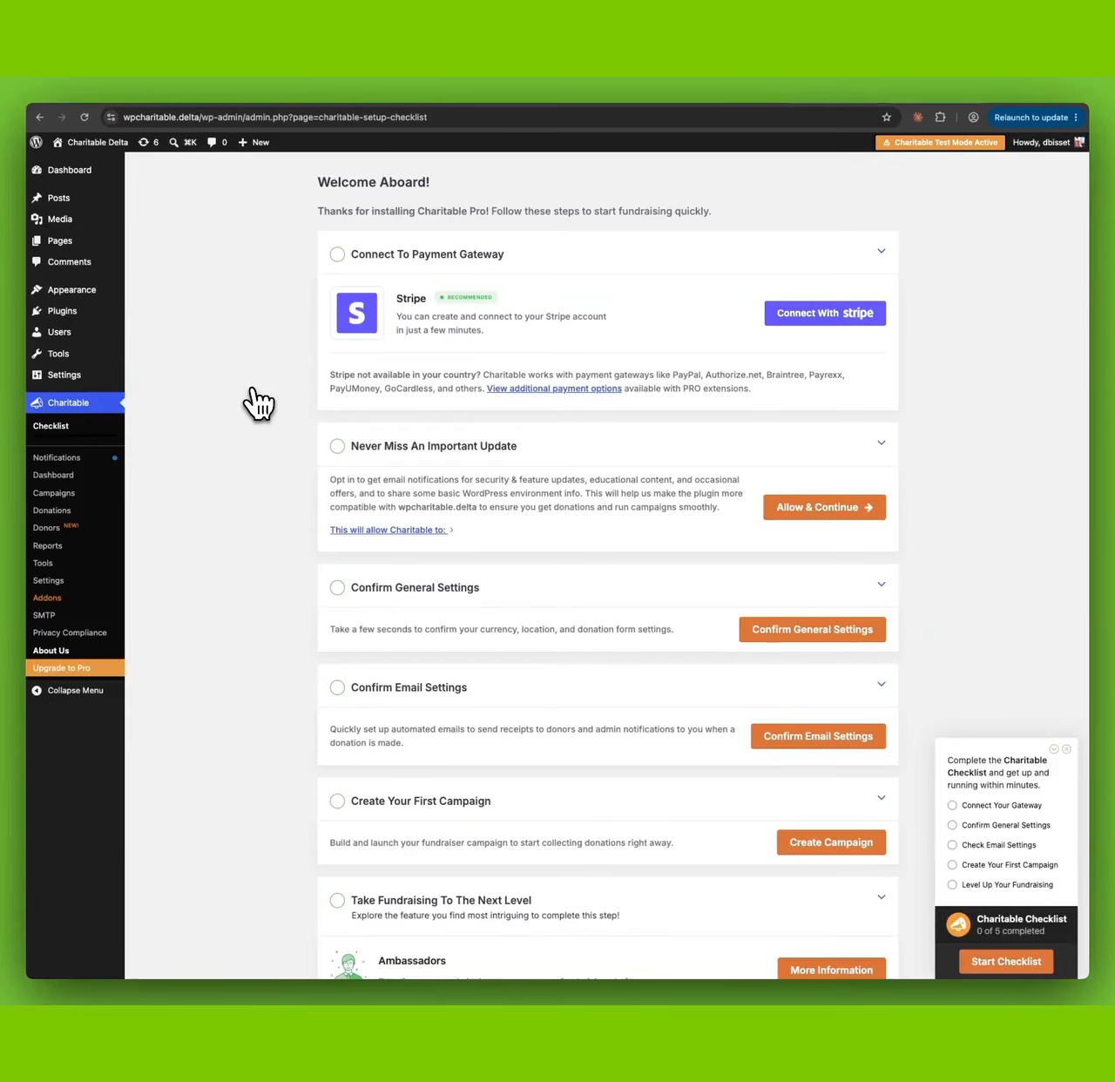
pyautogui.scroll(-3, 281, 610)
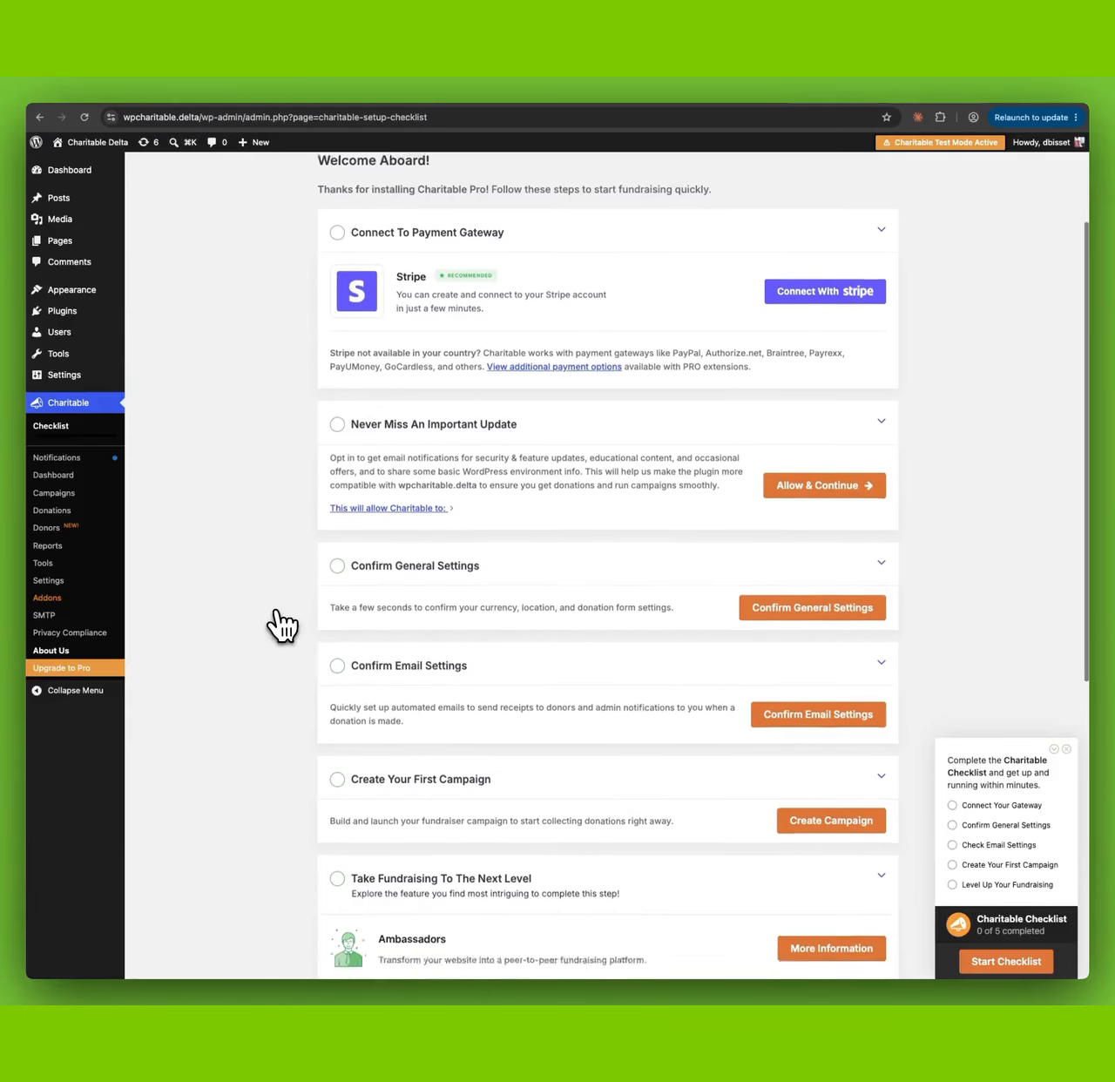
pyautogui.scroll(-2, 282, 622)
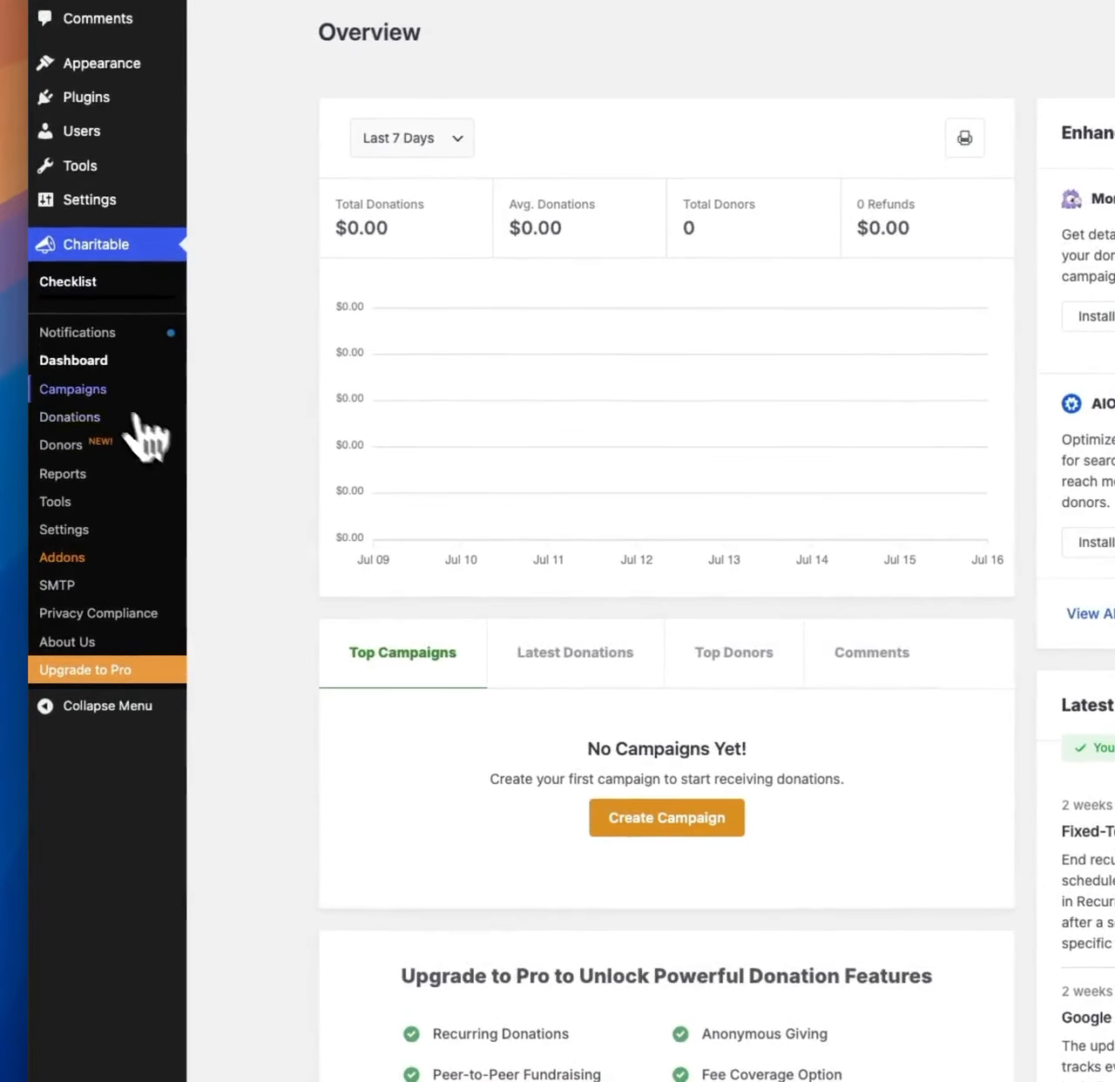
pyautogui.click(84, 389)
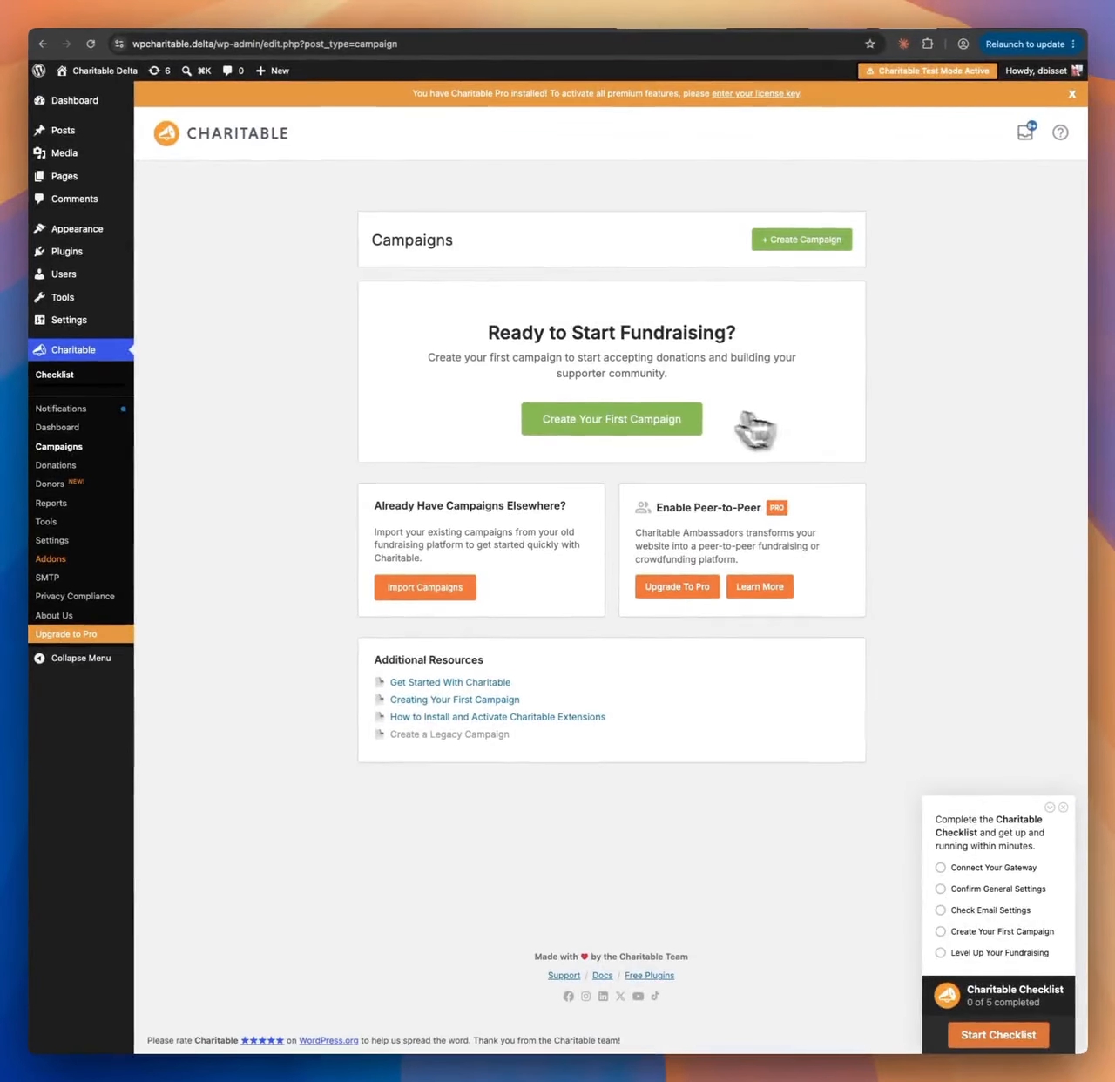
pyautogui.click(610, 420)
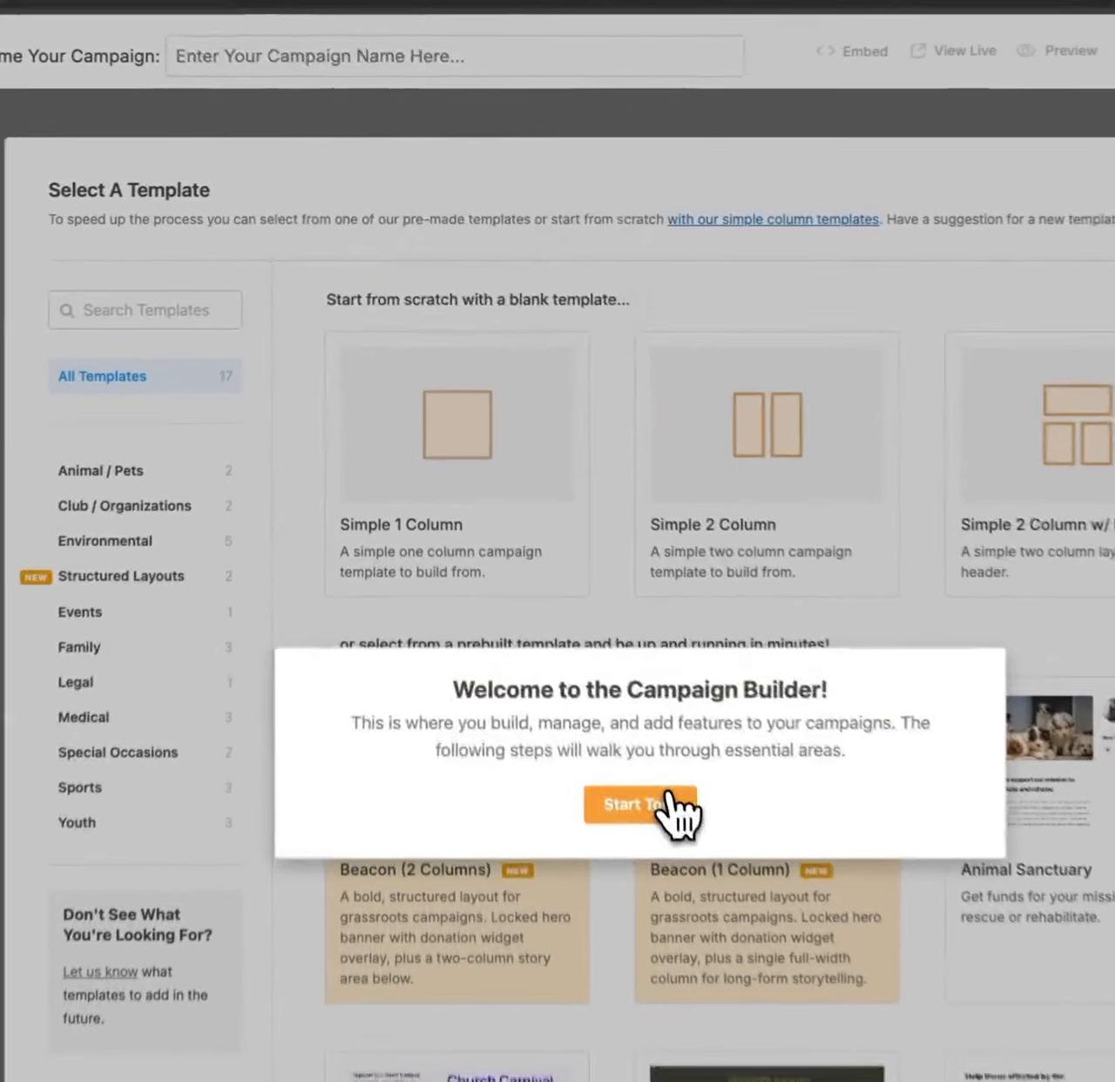
# Start the Campaign Builder tour and name the campaign Animal Hospital
pyautogui.click(675, 810)
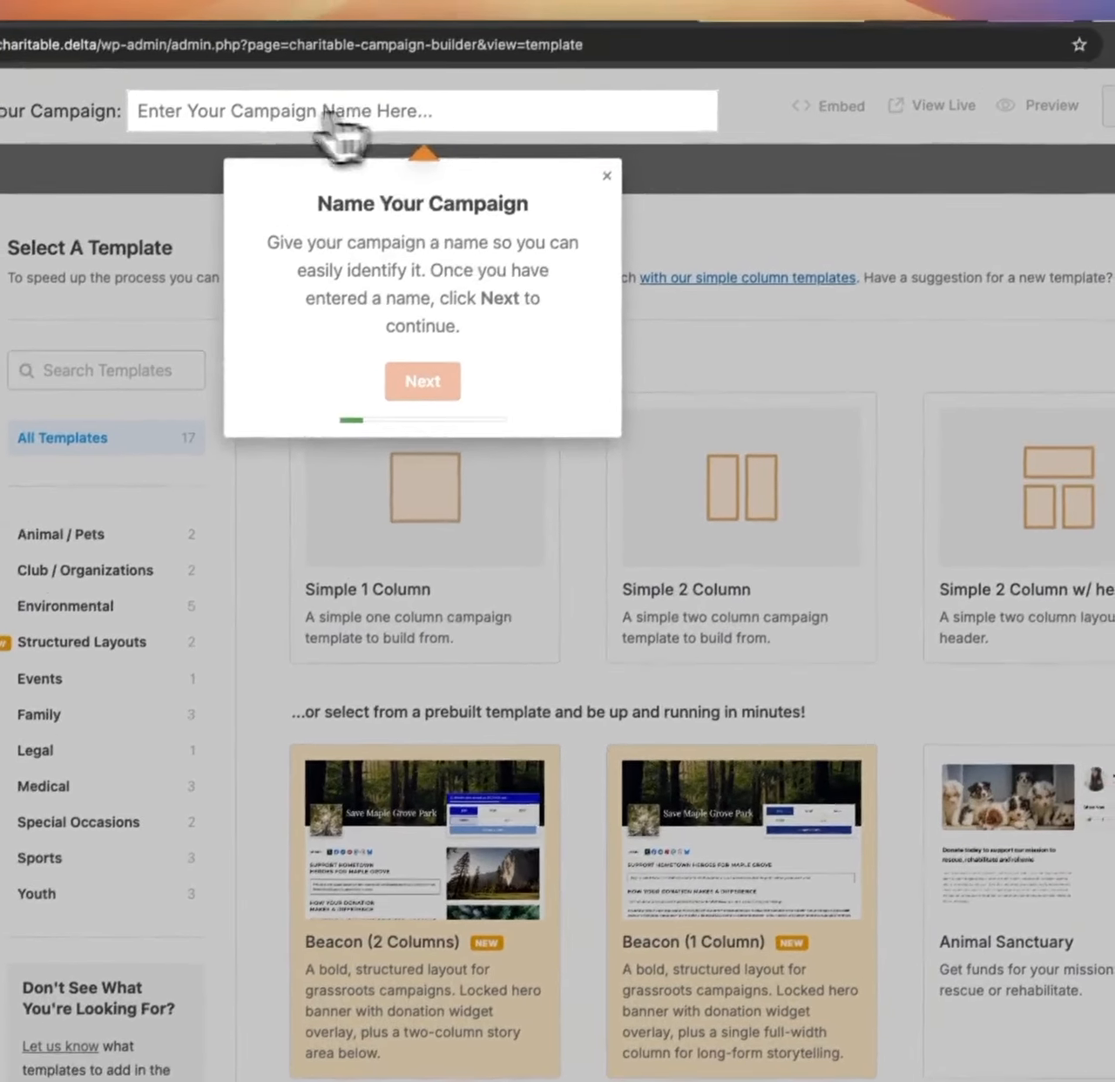
pyautogui.click(394, 115)
pyautogui.write('A')
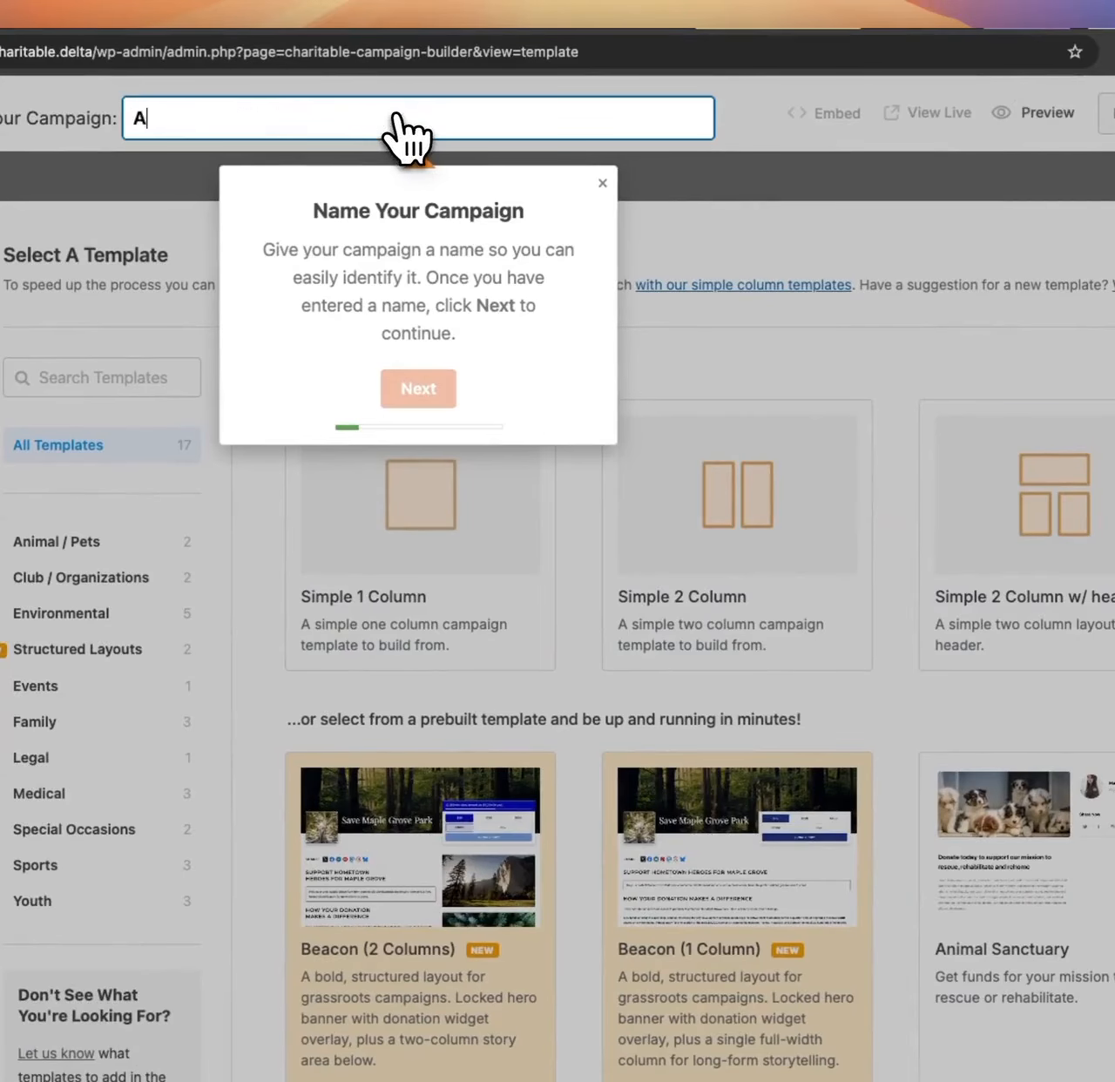
pyautogui.write('nimal Hospital')
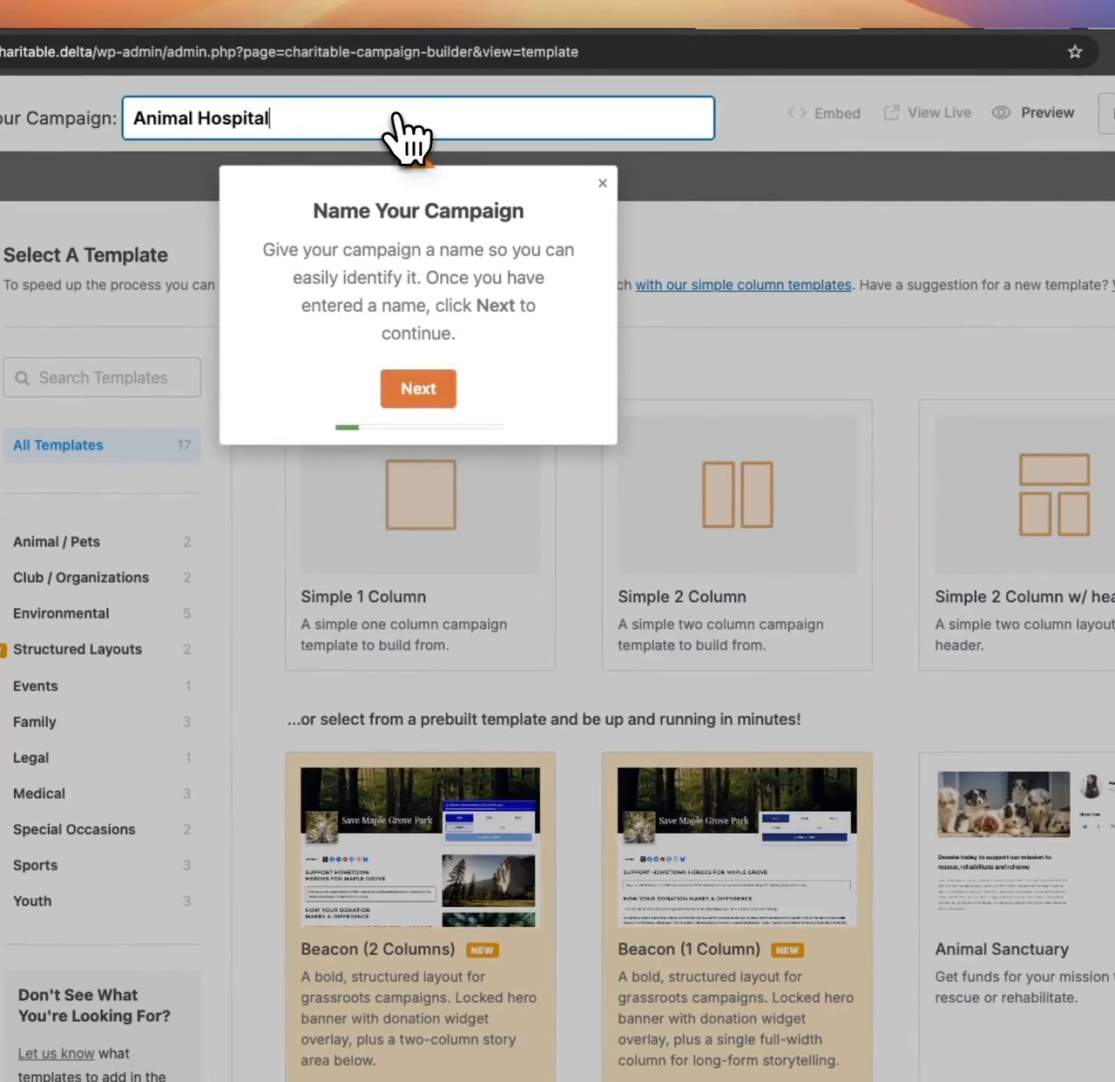
pyautogui.click(420, 388)
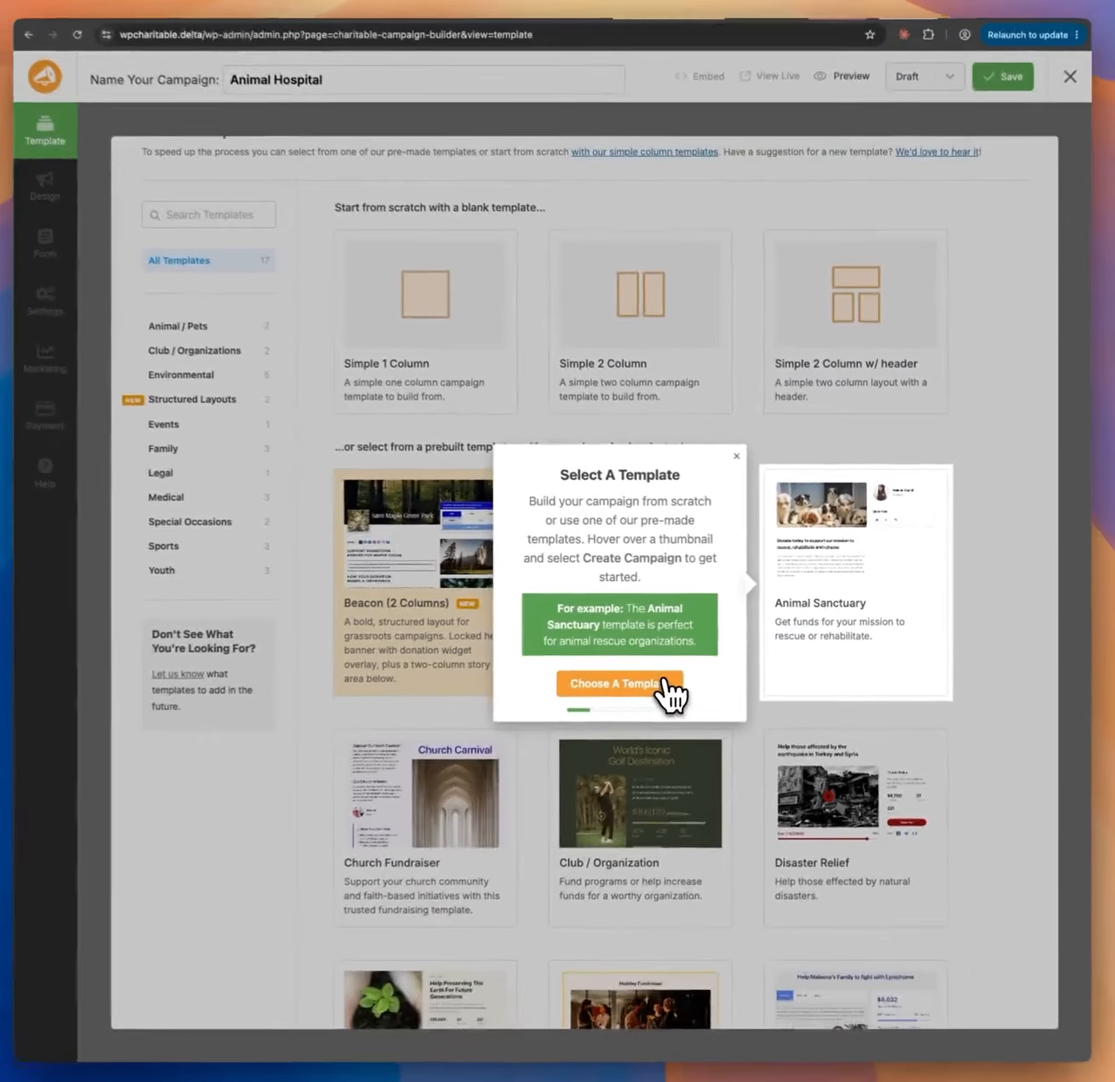
# Create the campaign from the prebuilt Beacon (2 Columns) template
pyautogui.click(666, 687)
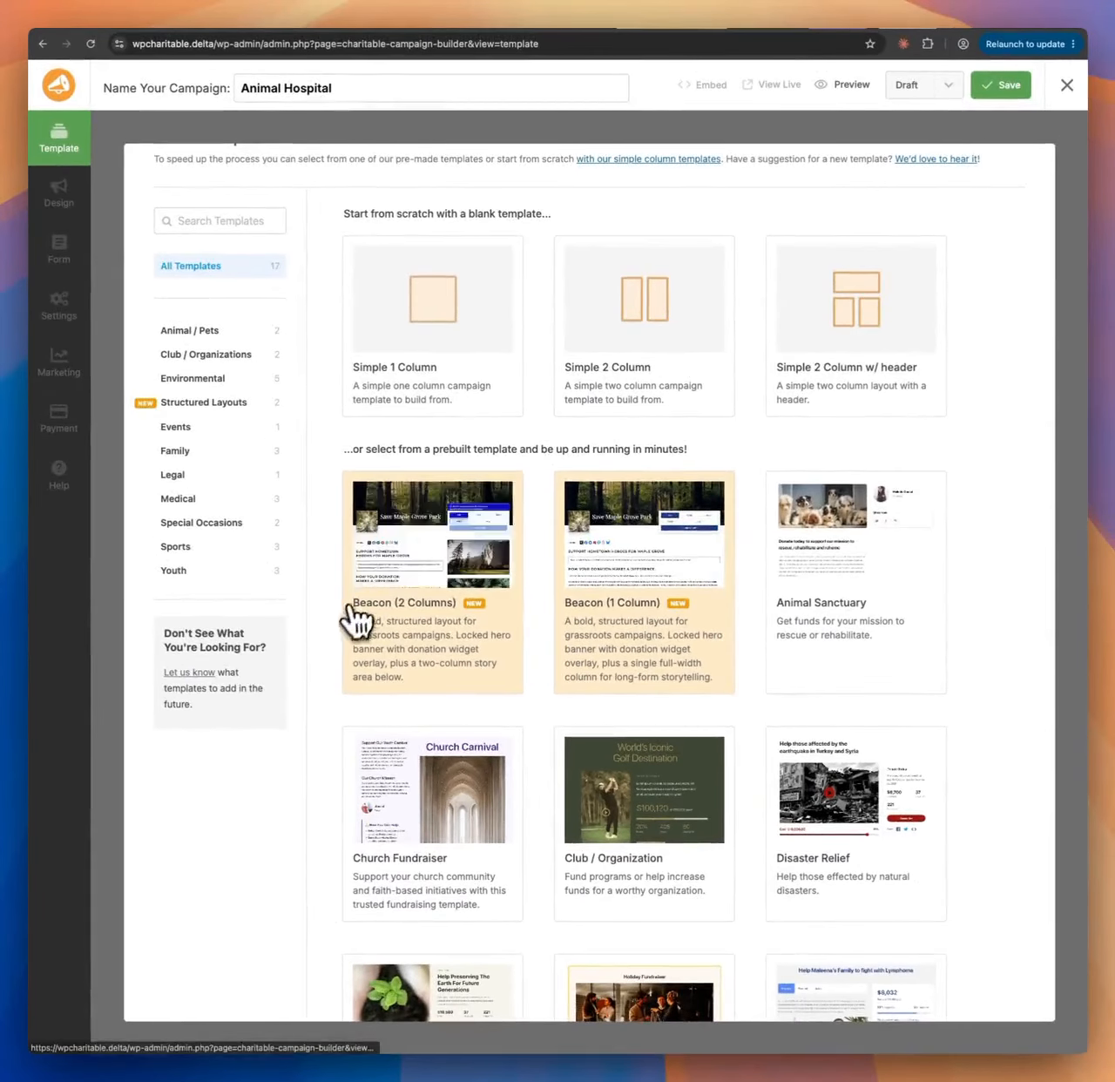
pyautogui.moveTo(423, 622)
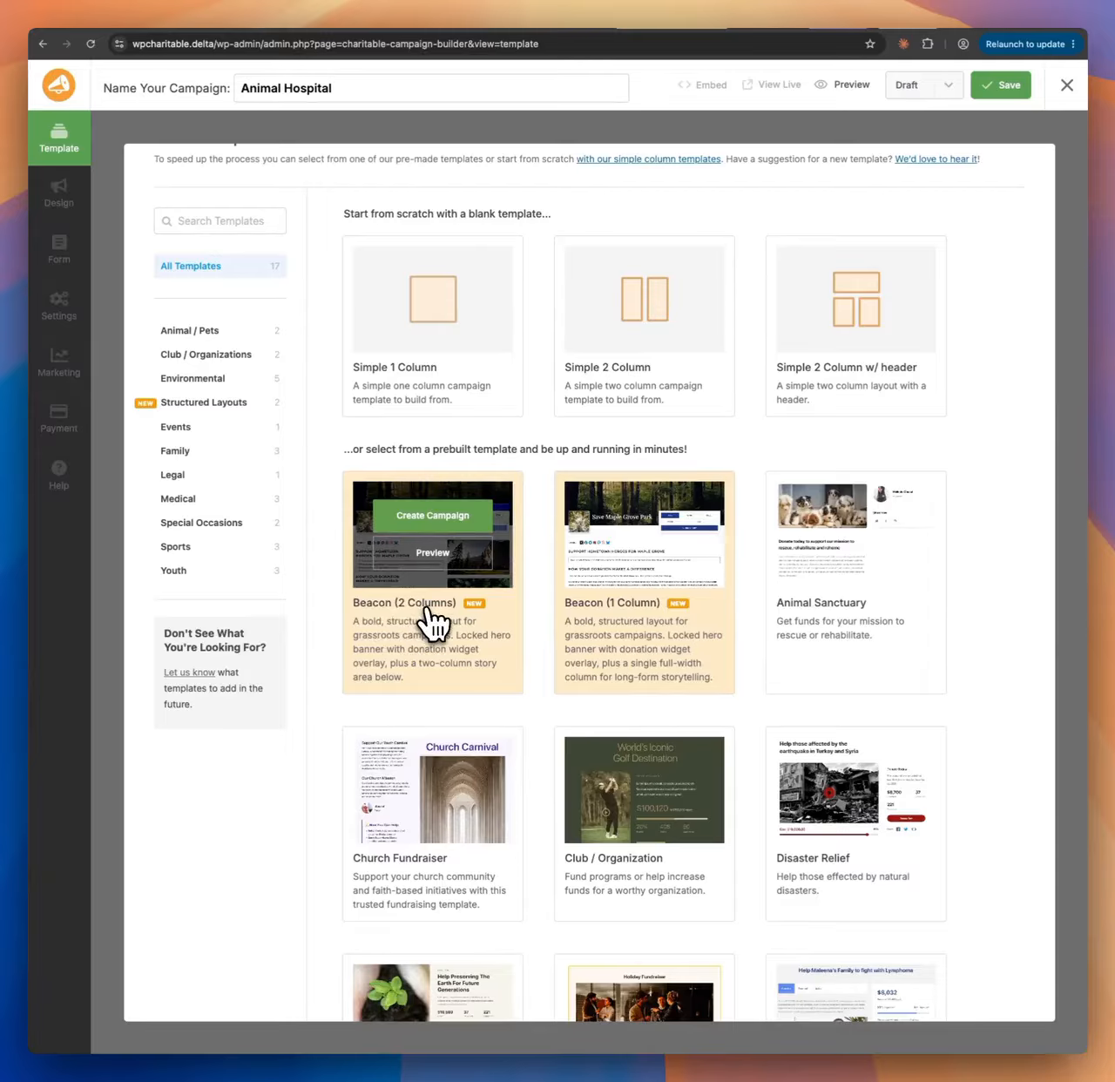
pyautogui.click(448, 523)
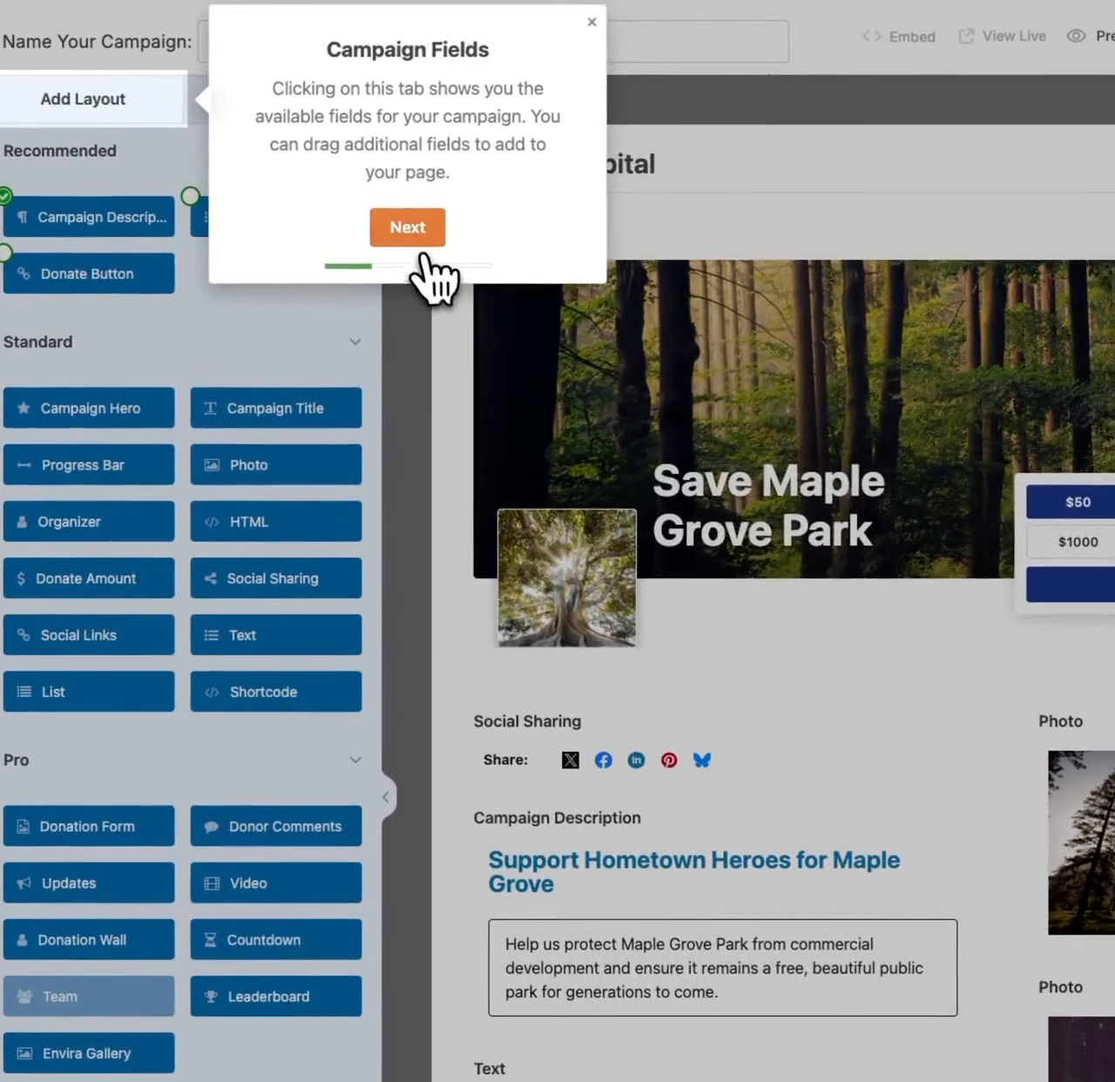
# Go through the rest of the guided tour, from Campaign Fields to Settings, and finish it
pyautogui.click(418, 247)
pyautogui.click(589, 297)
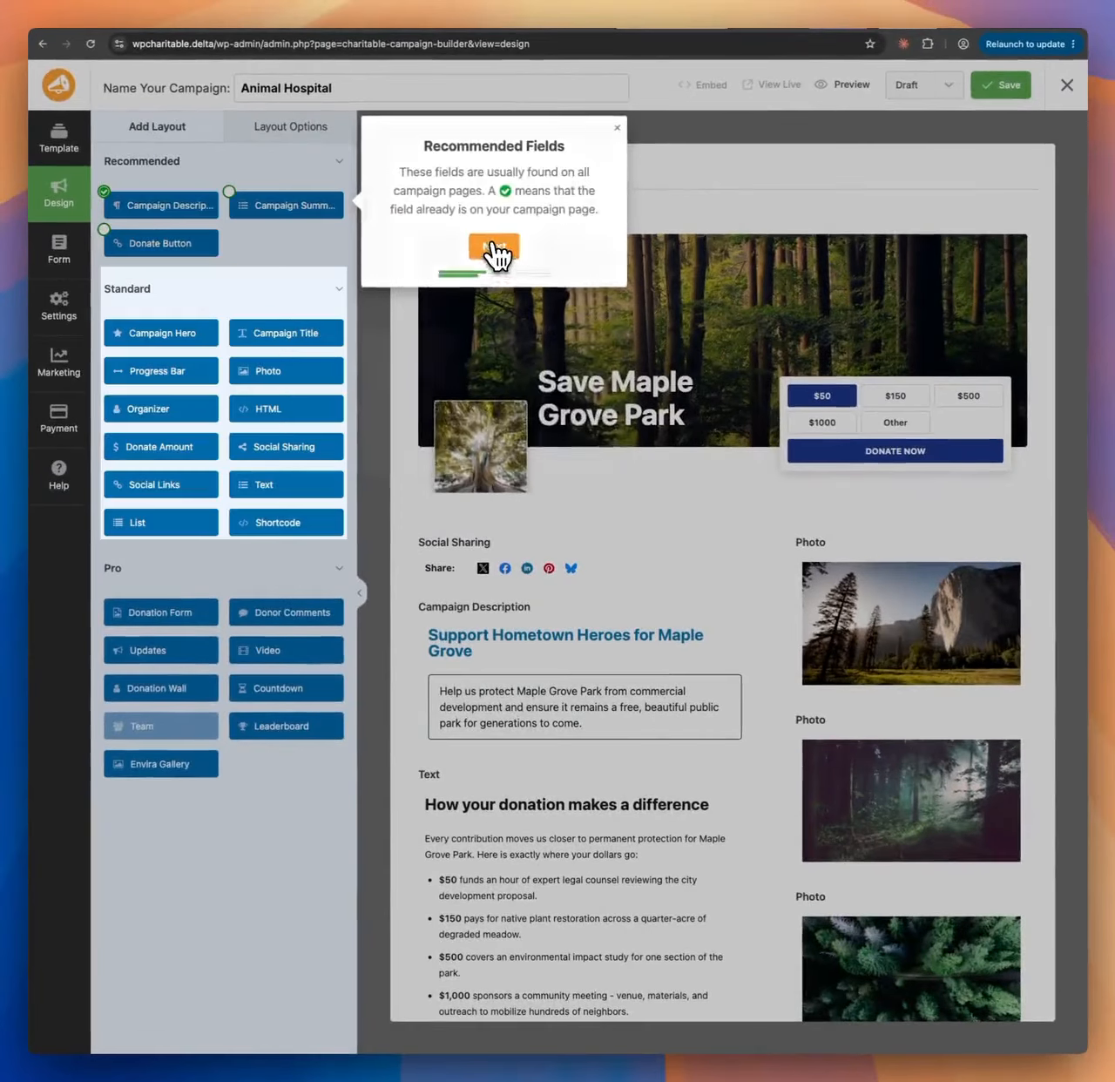
pyautogui.click(497, 443)
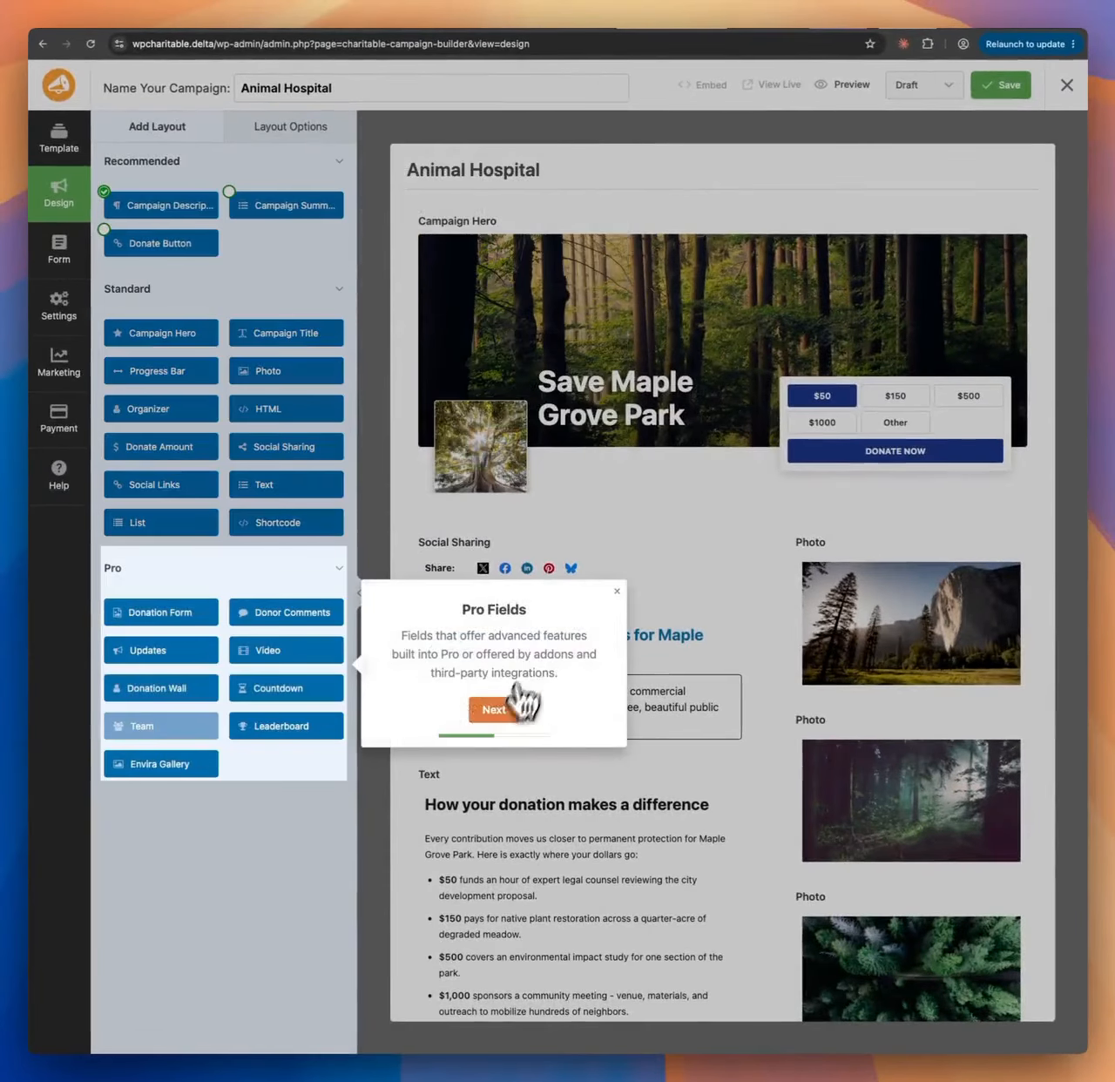
pyautogui.click(494, 709)
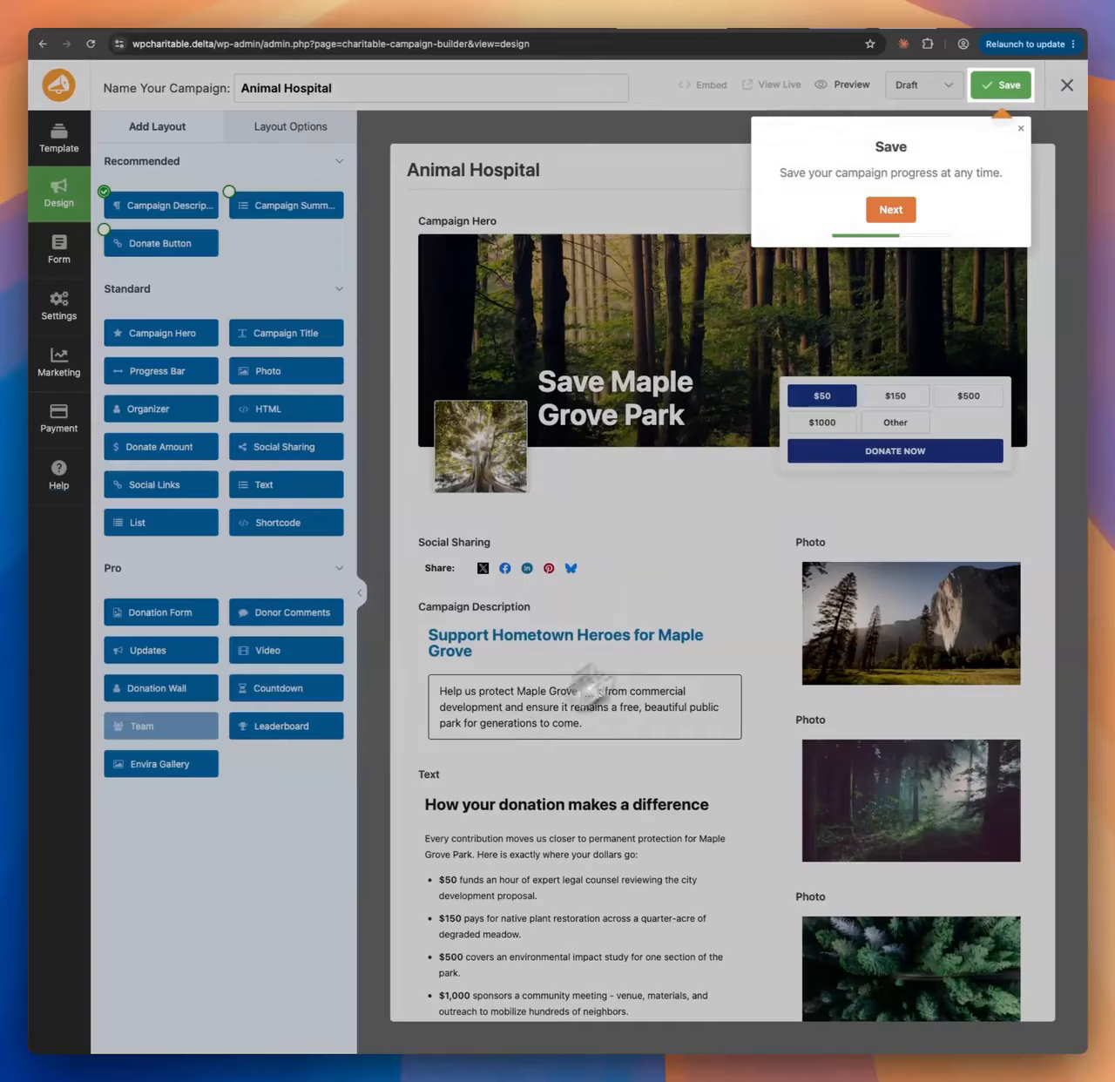
pyautogui.click(890, 211)
pyautogui.click(776, 204)
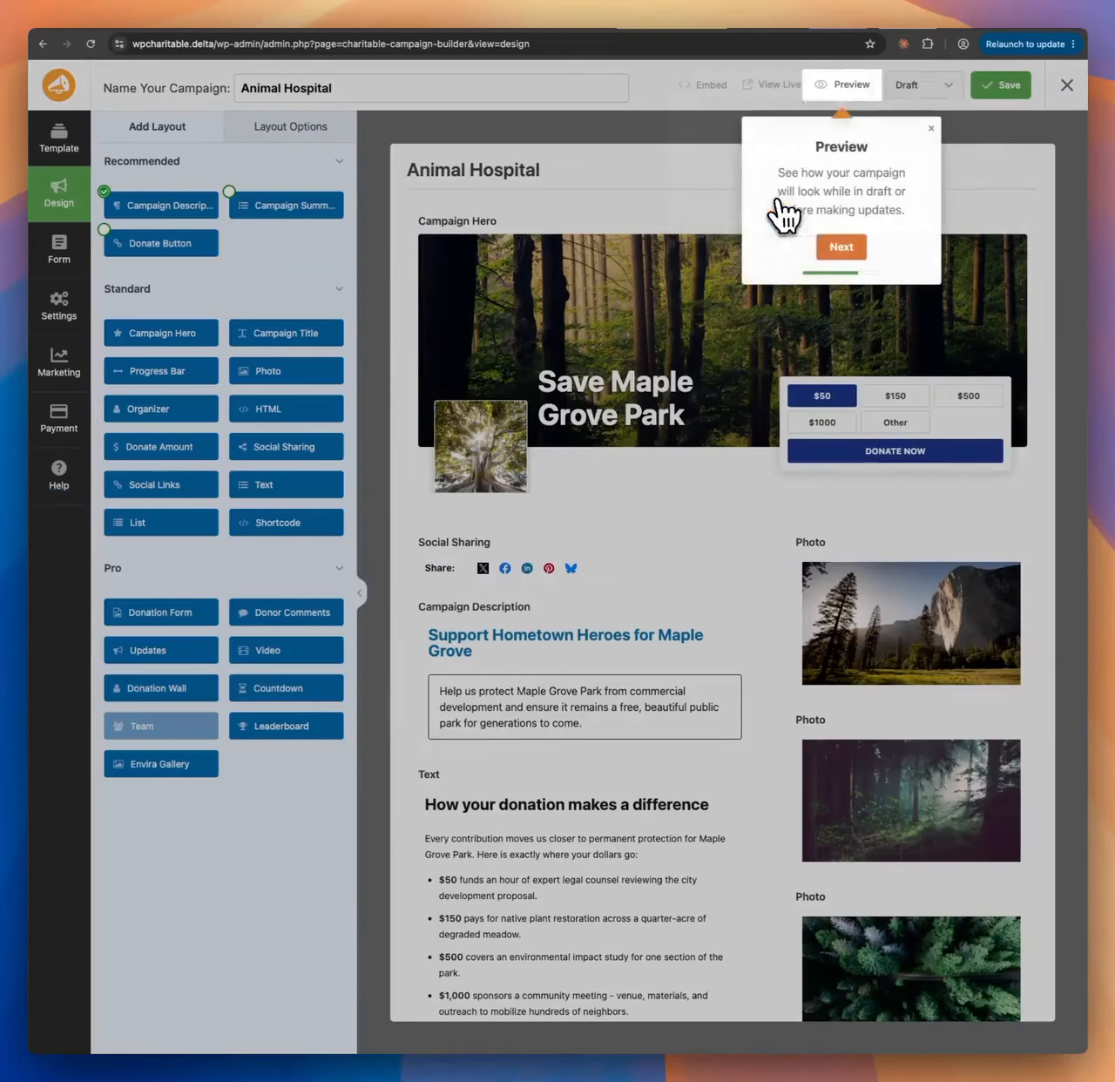
pyautogui.click(842, 249)
pyautogui.click(770, 253)
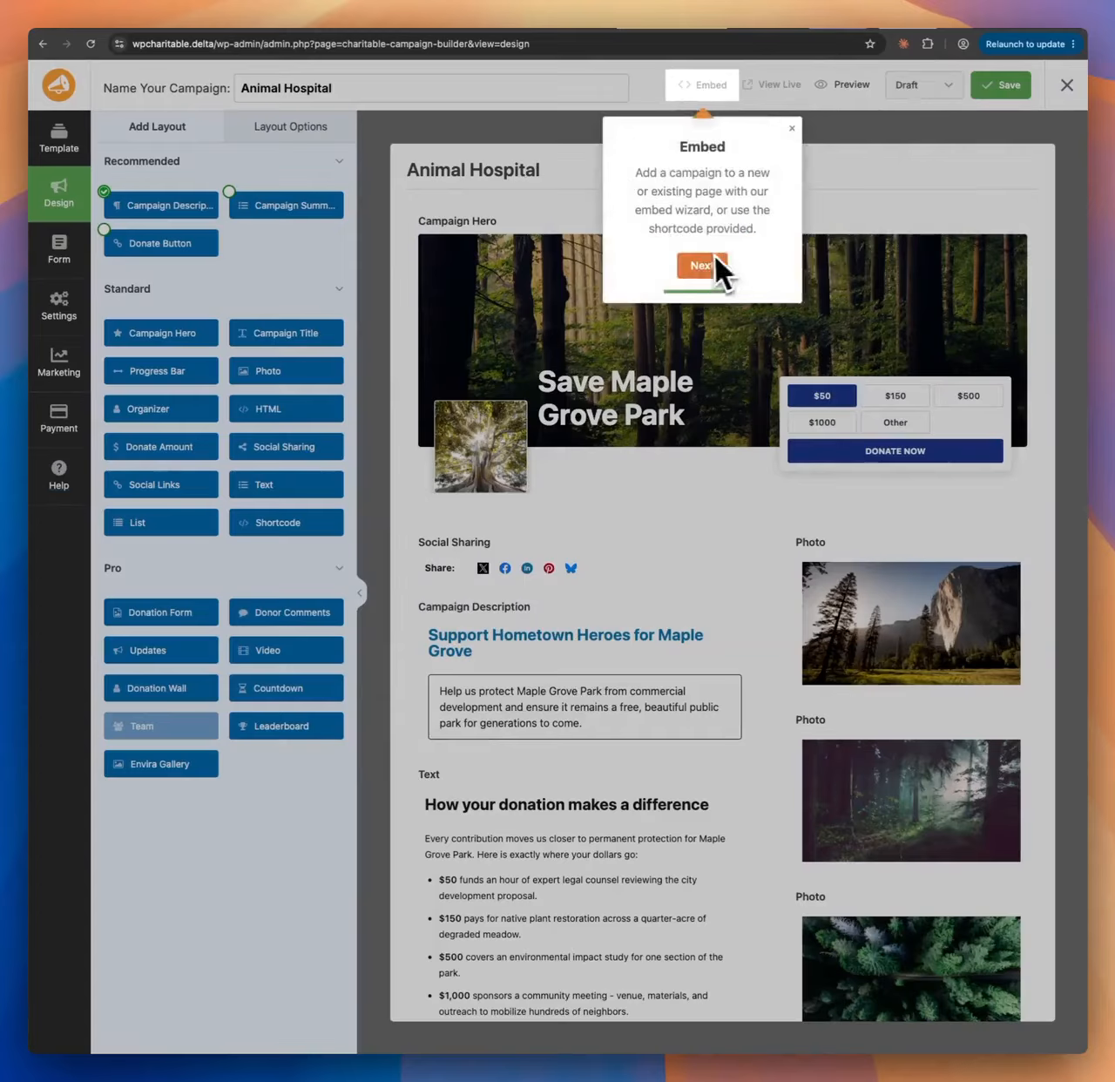
pyautogui.click(704, 265)
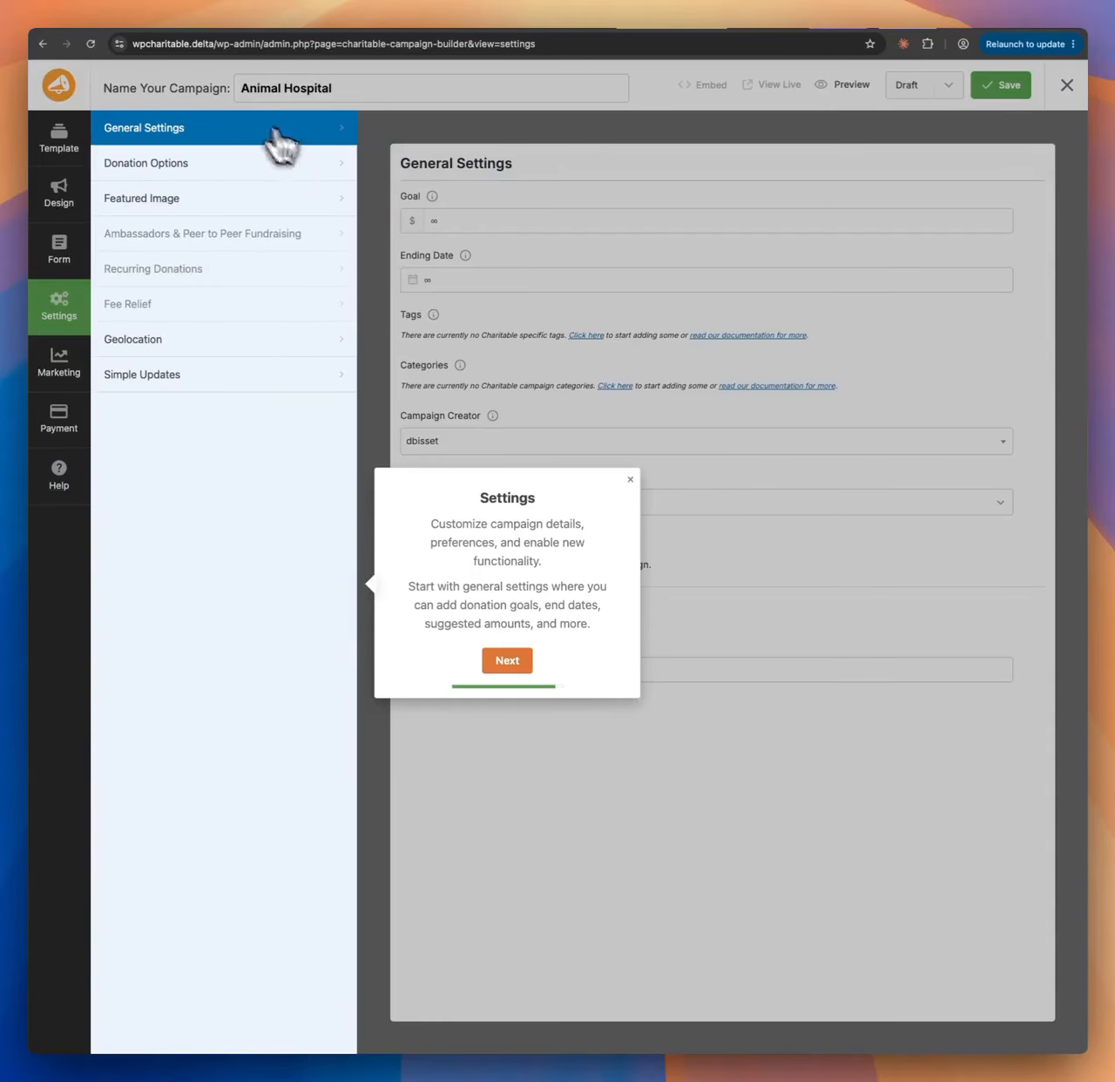
pyautogui.click(520, 665)
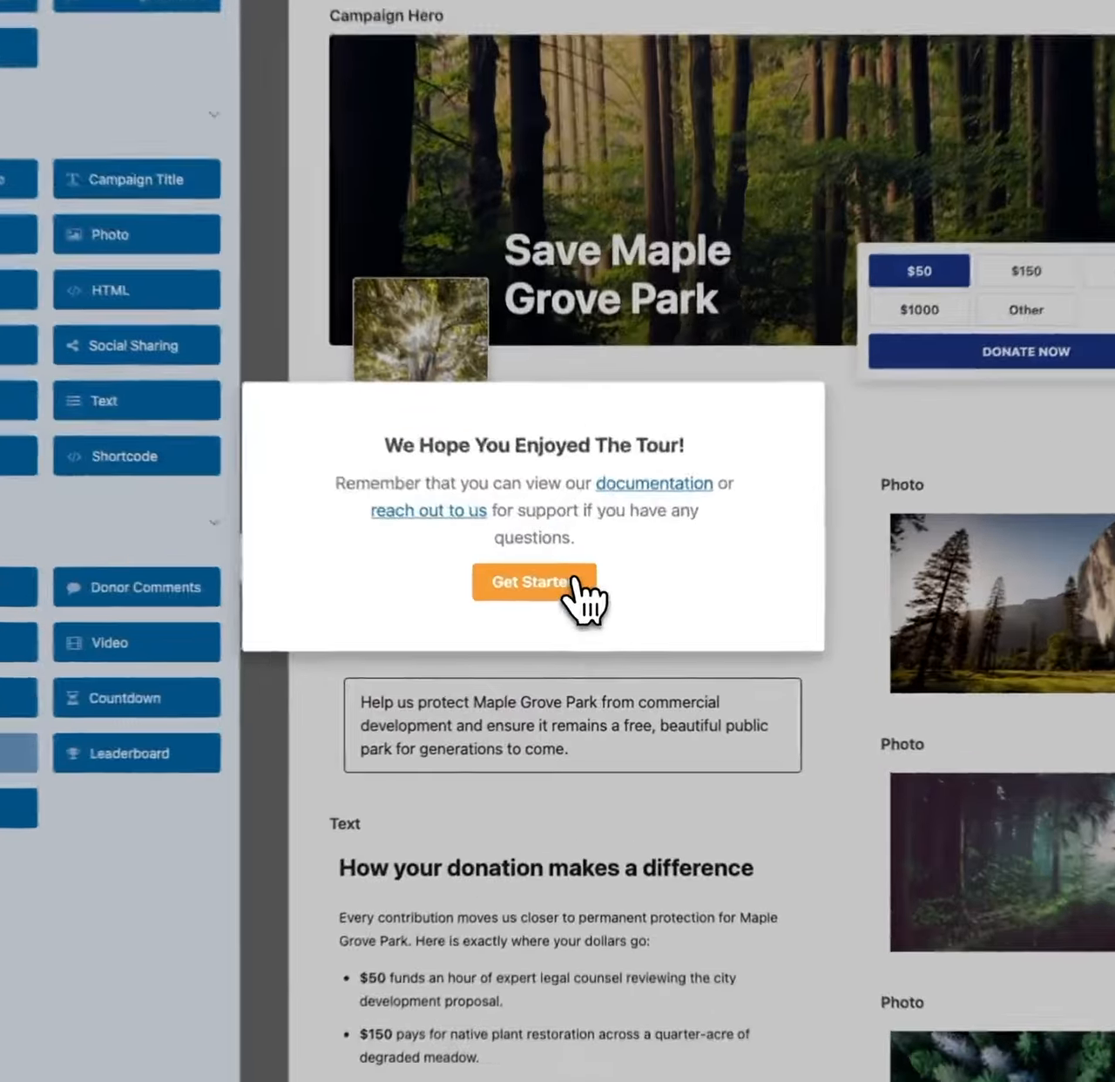
pyautogui.click(585, 608)
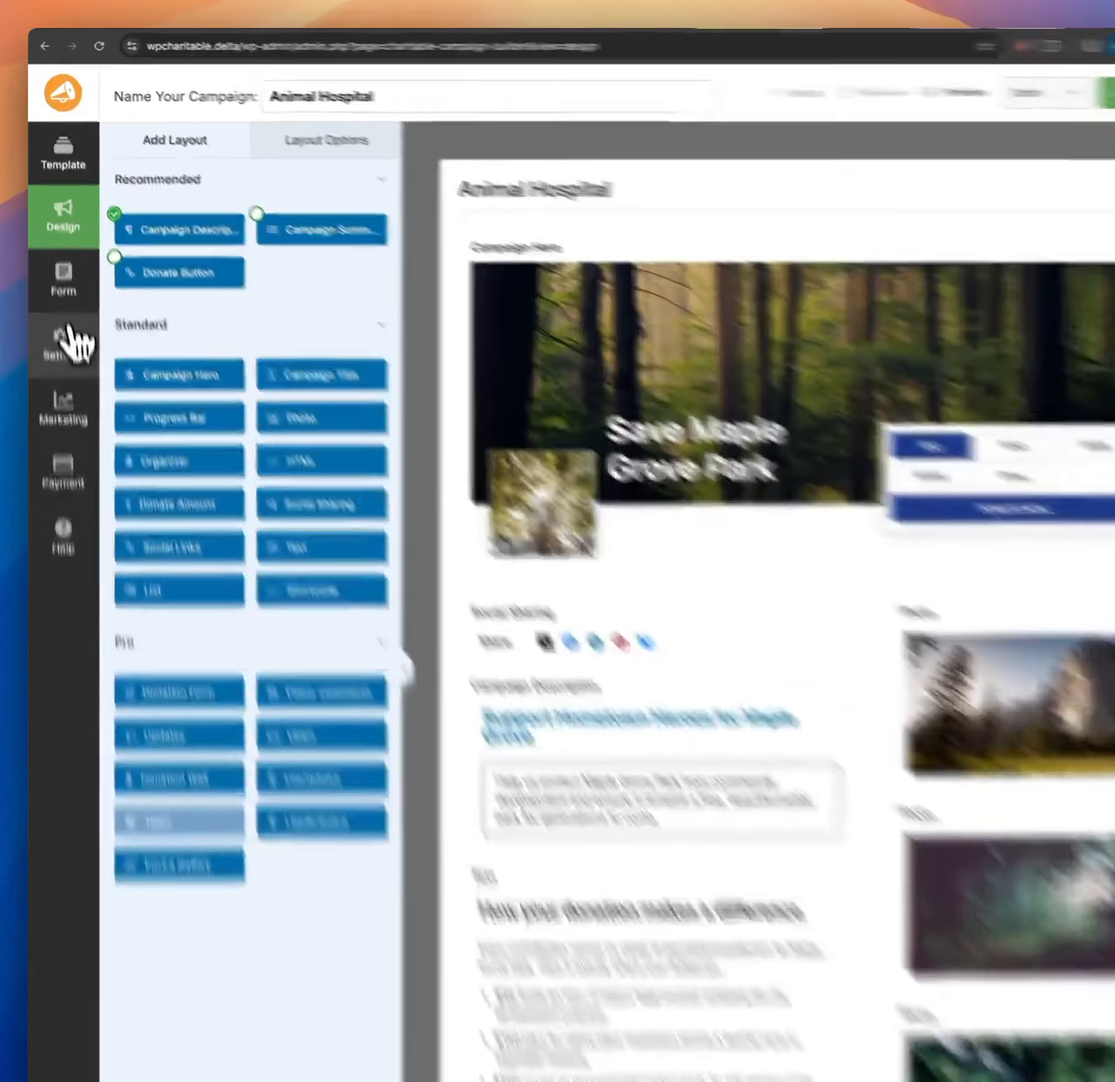
# Set the campaign's fundraising goal to $1000 in its general settings
pyautogui.click(63, 305)
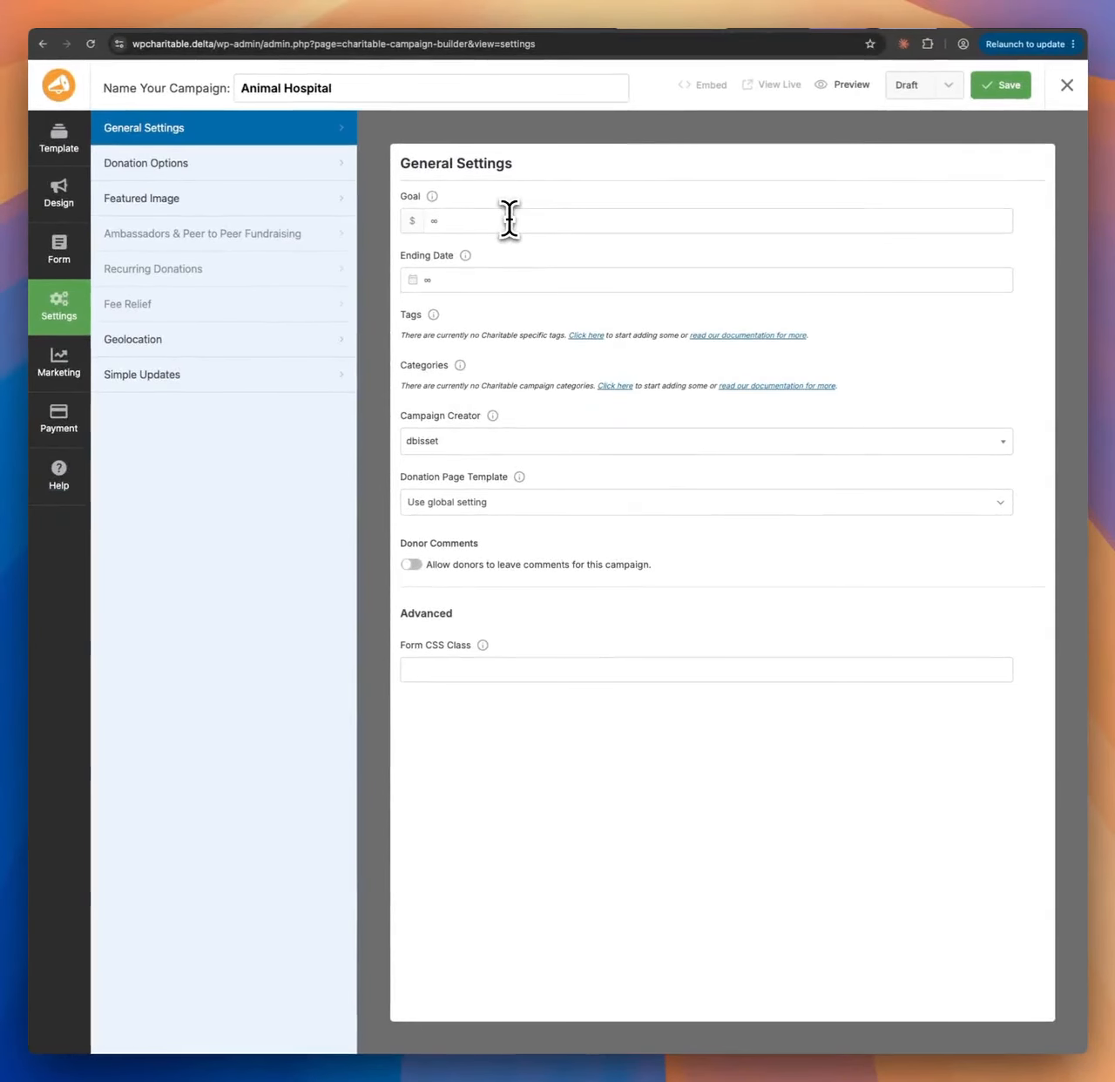
pyautogui.click(476, 219)
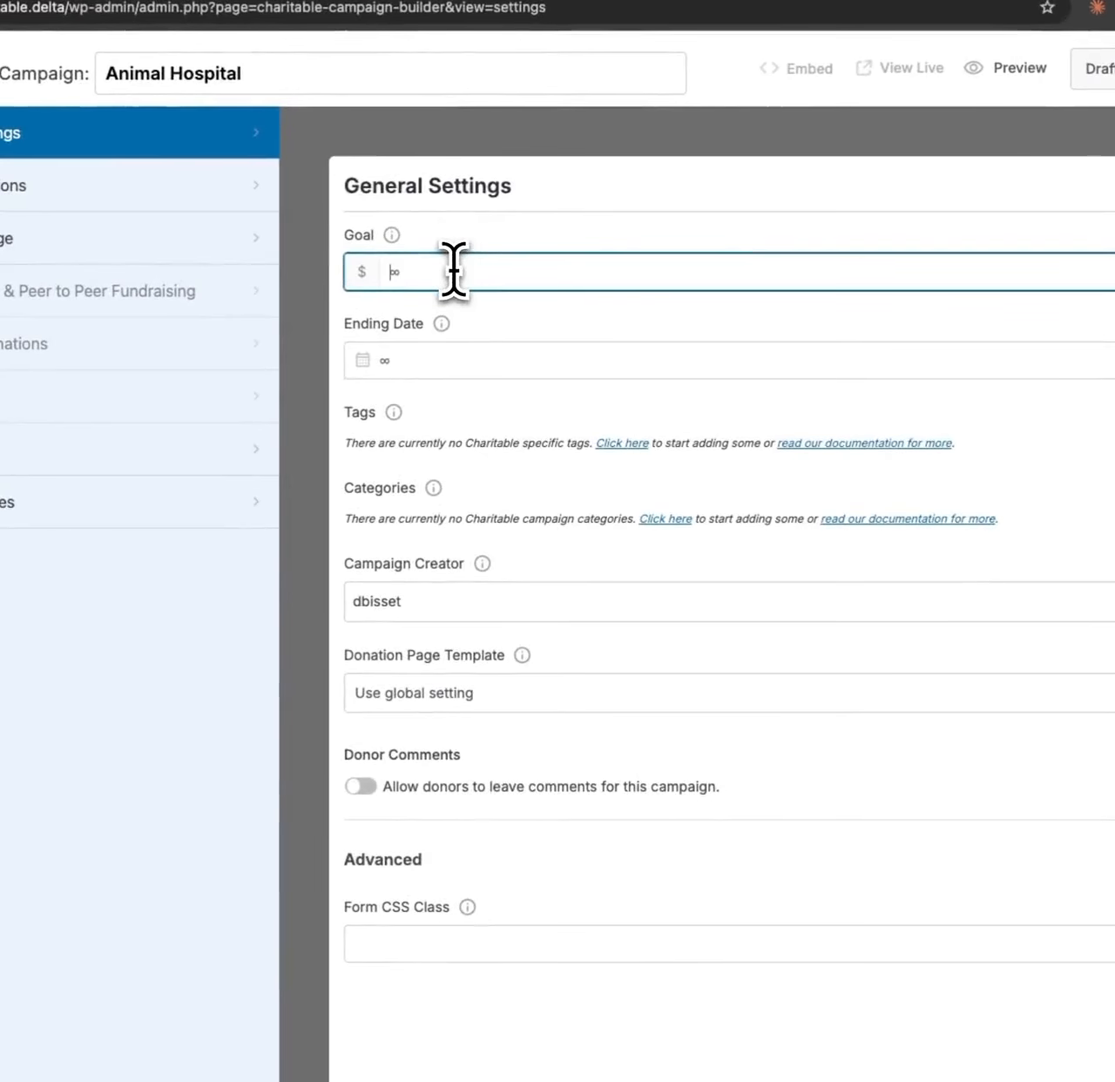
pyautogui.write('1000')
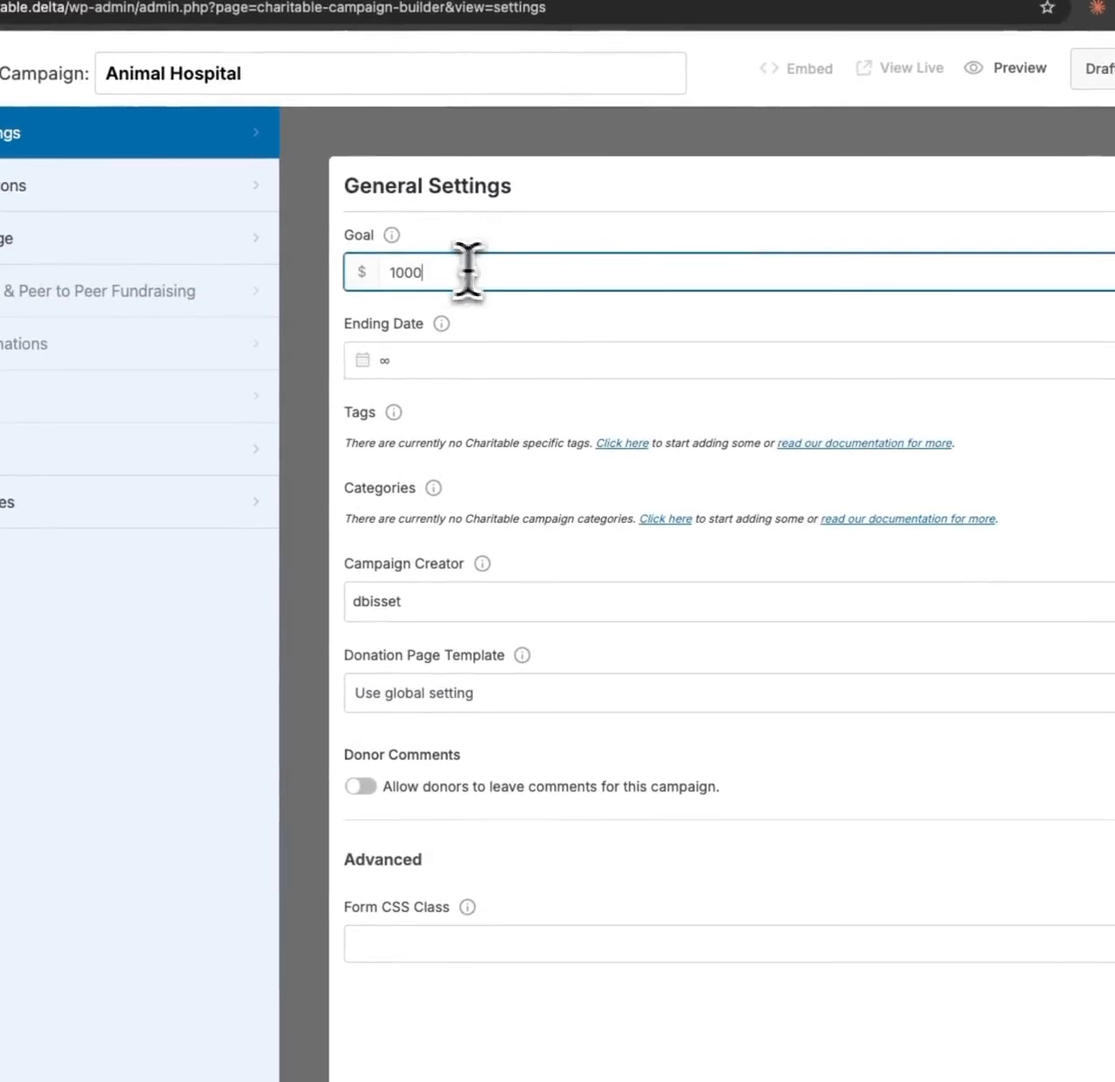
# Set the campaign's ending date to August 31, 2026, and open the Donation Options
pyautogui.click(484, 360)
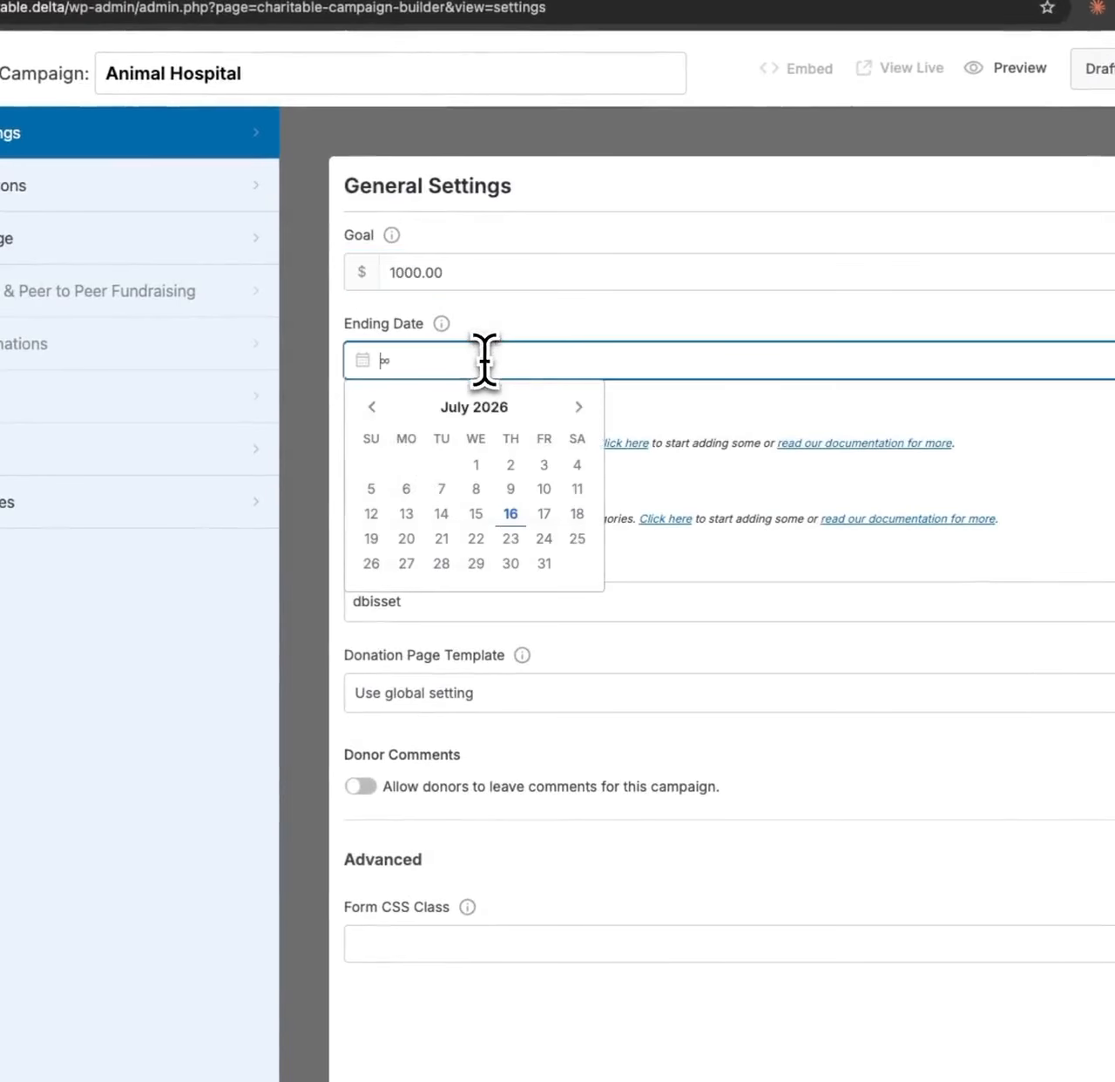
pyautogui.click(581, 409)
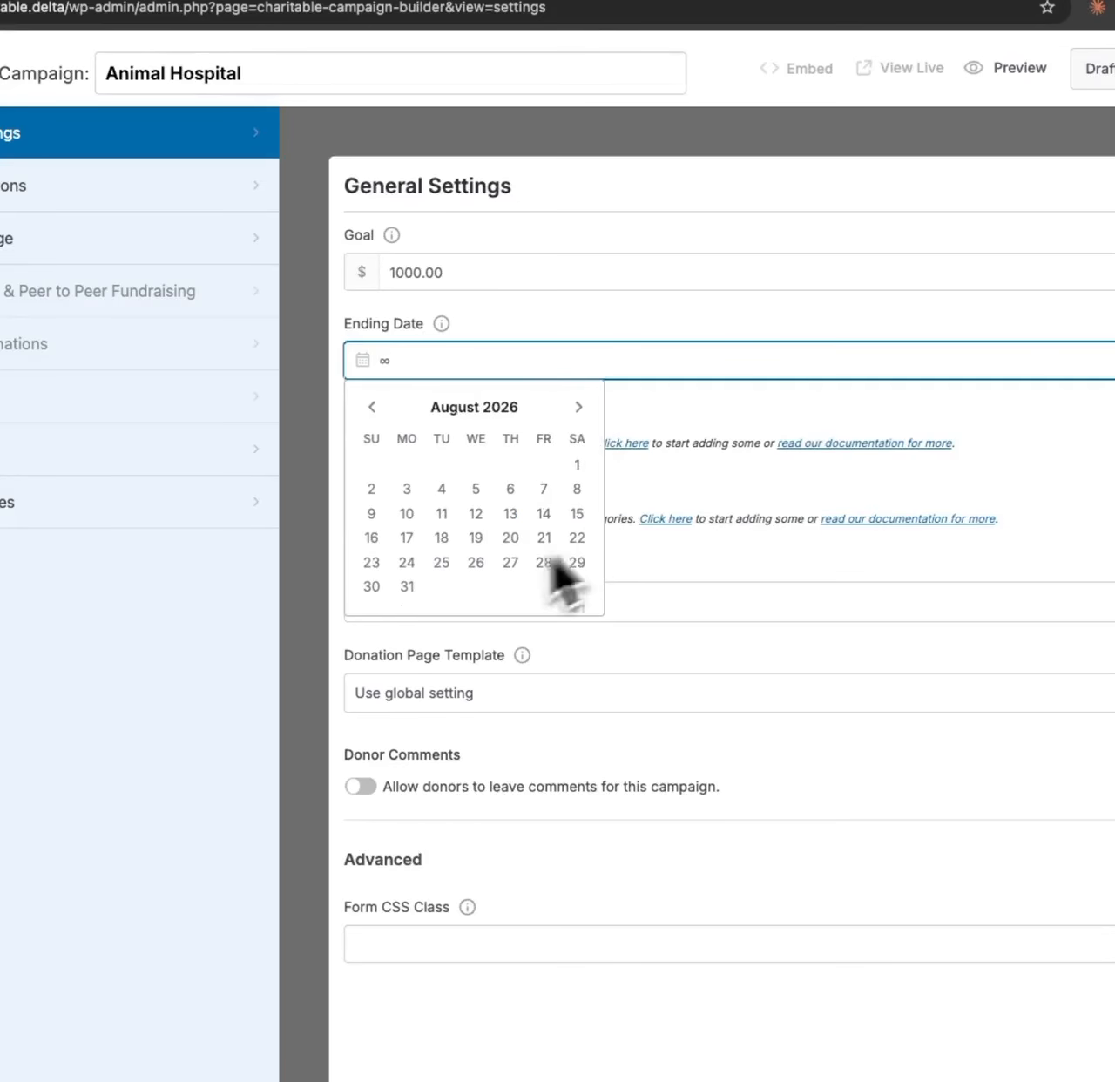
pyautogui.click(407, 586)
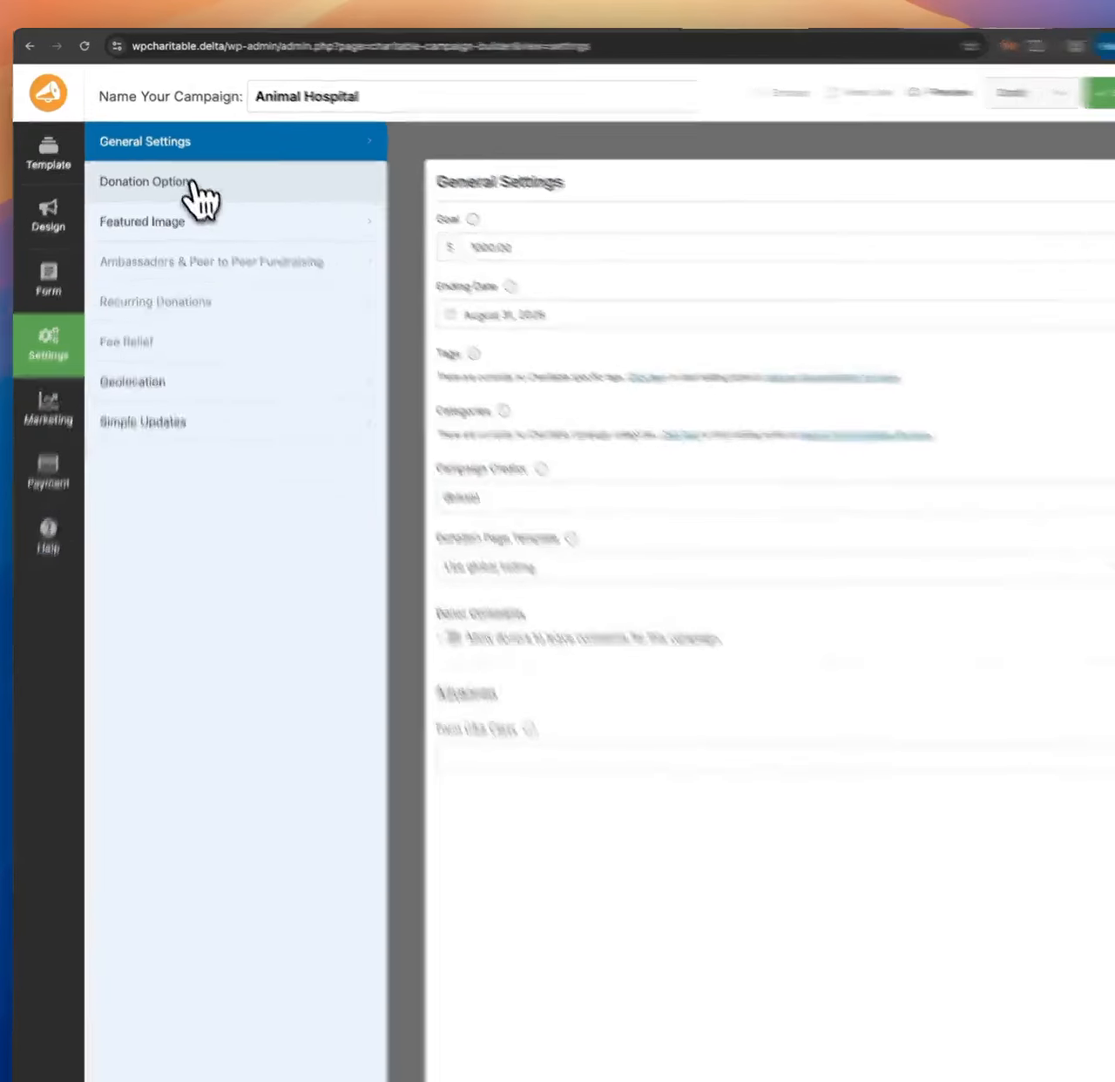
pyautogui.click(191, 184)
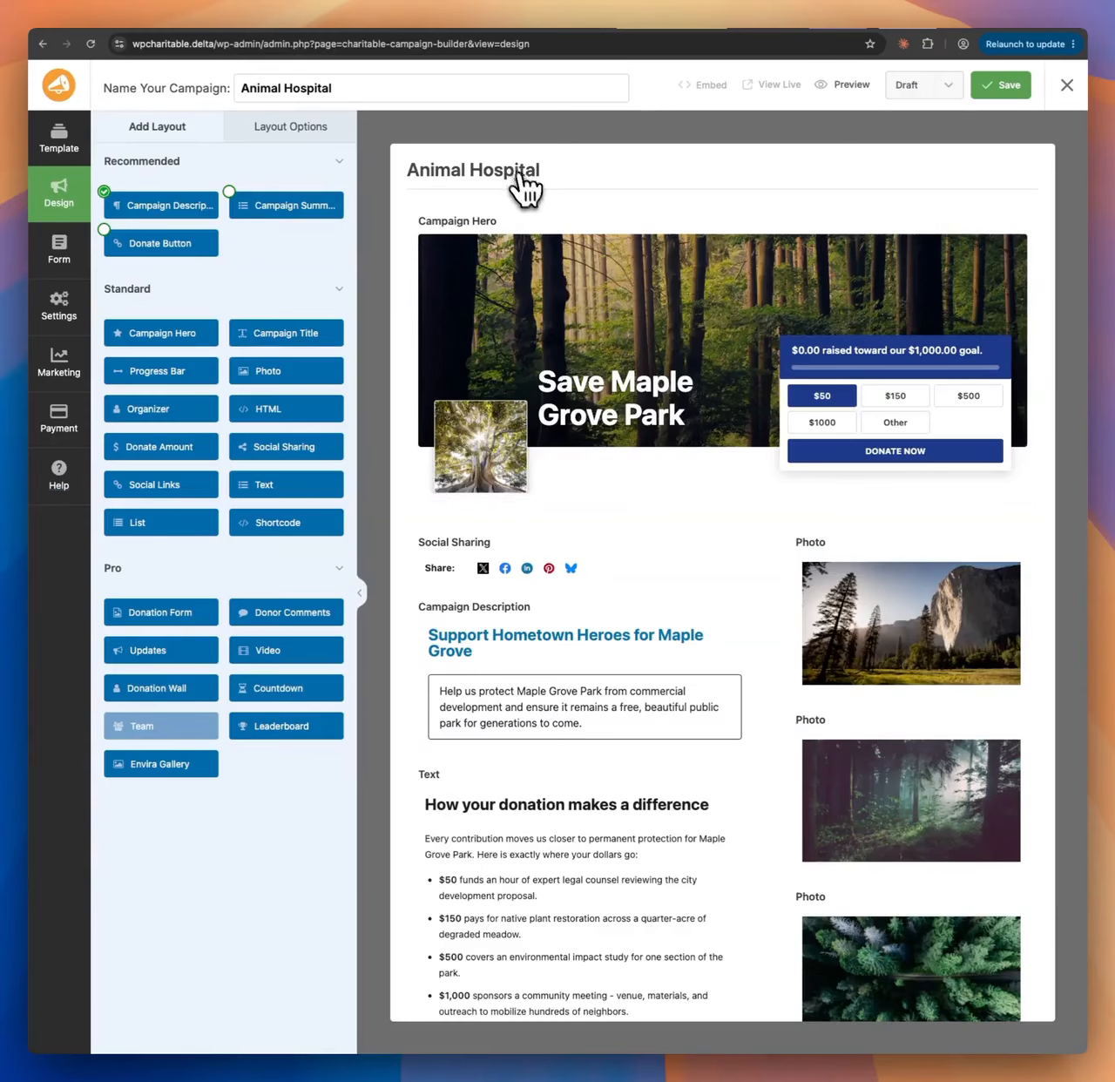
# Examine the layout options of the "How your donation makes a difference" and "A community-led plan, ready to act" text blocks
pyautogui.scroll(-4, 567, 406)
pyautogui.scroll(-5, 567, 402)
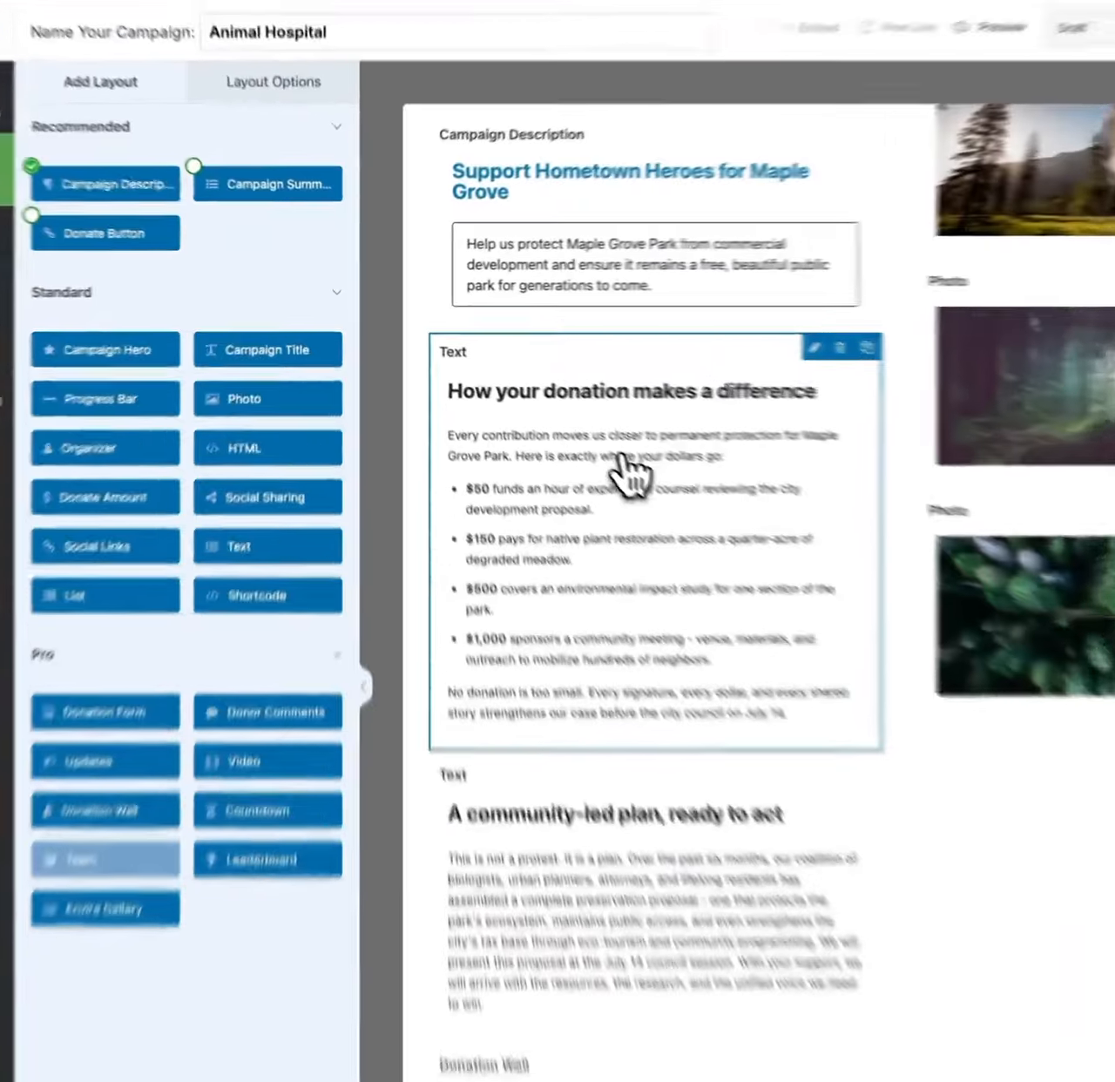
pyautogui.click(558, 417)
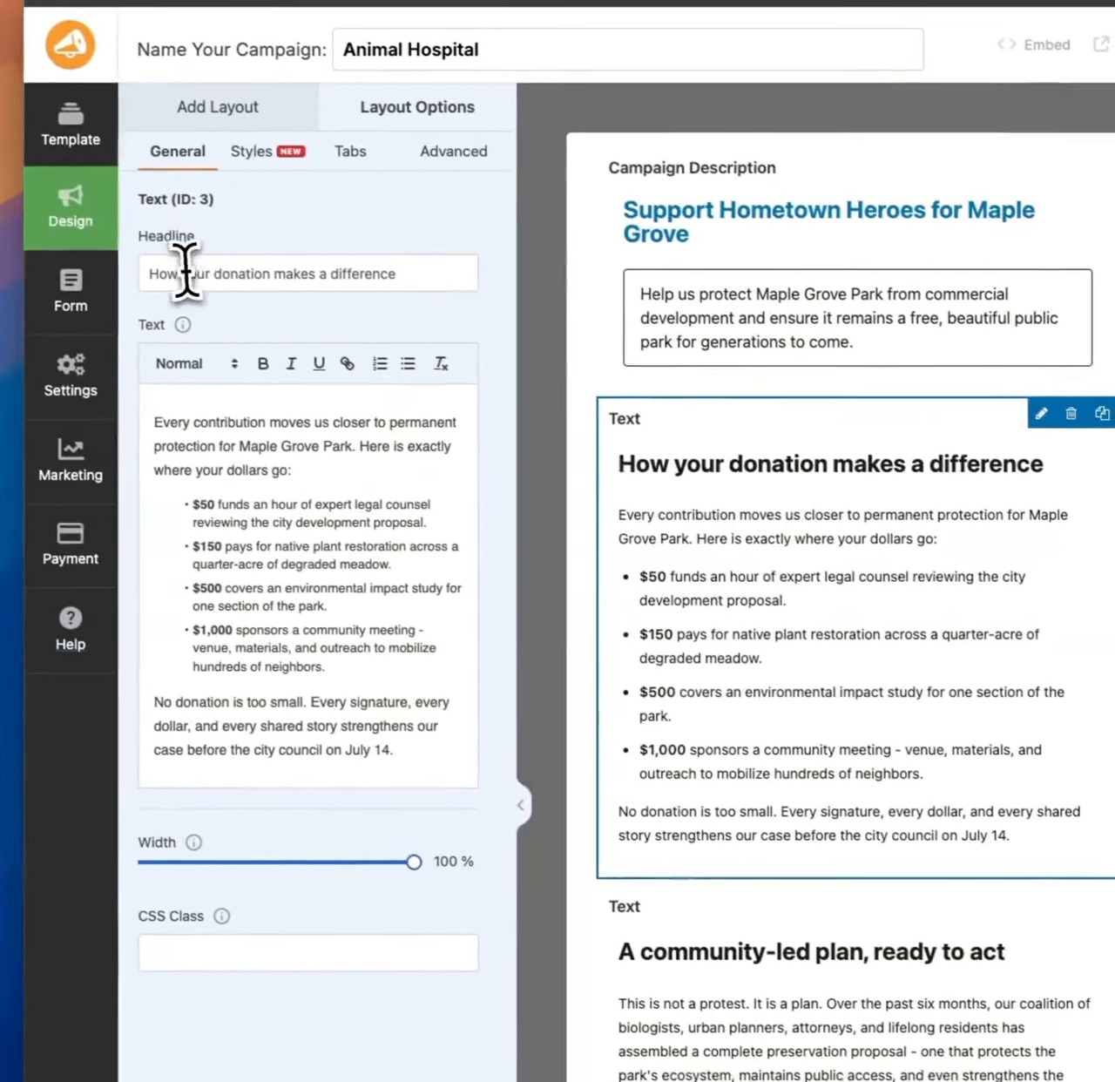
pyautogui.moveTo(269, 221); pyautogui.dragTo(38, 221)
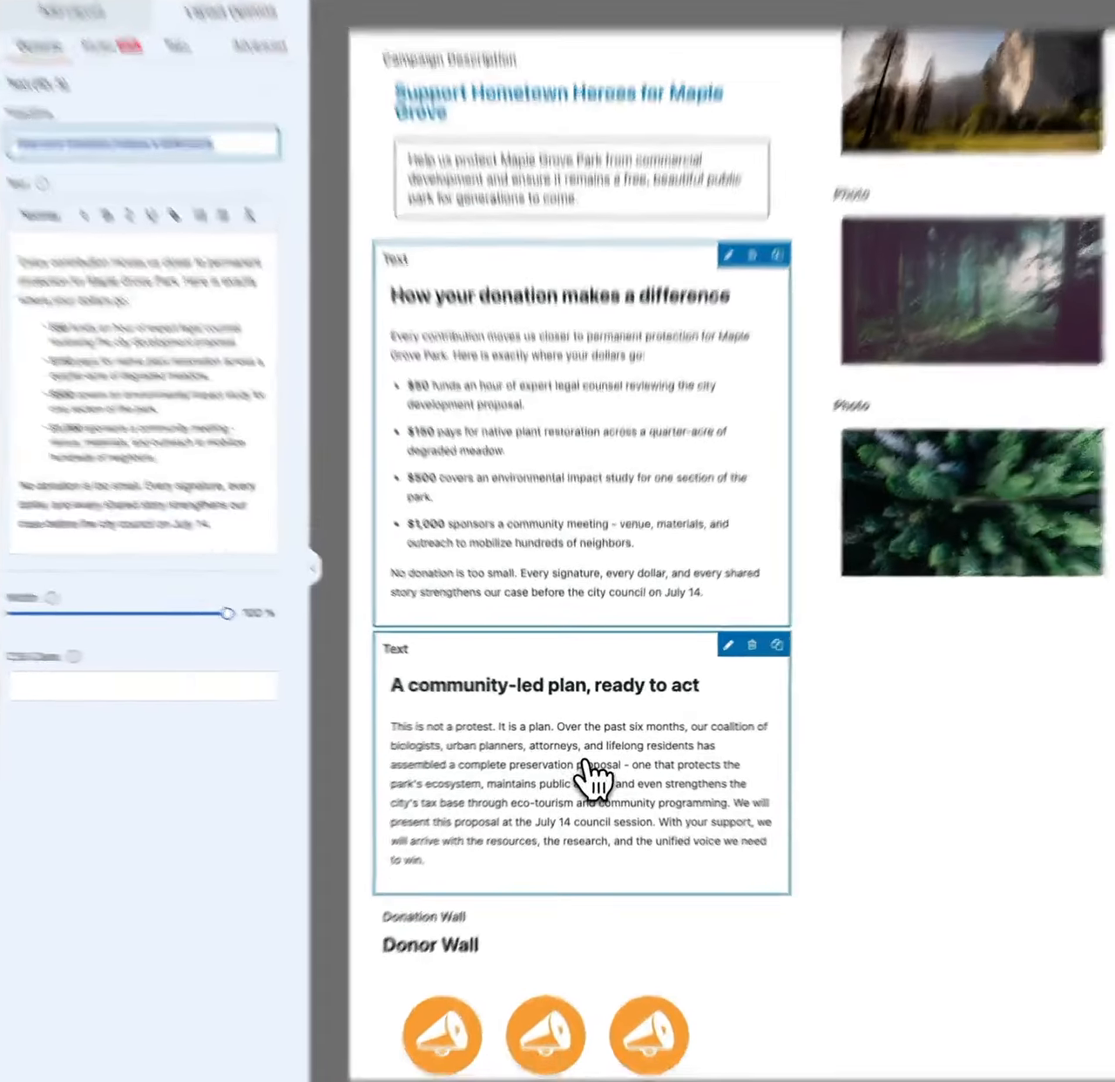
pyautogui.click(582, 746)
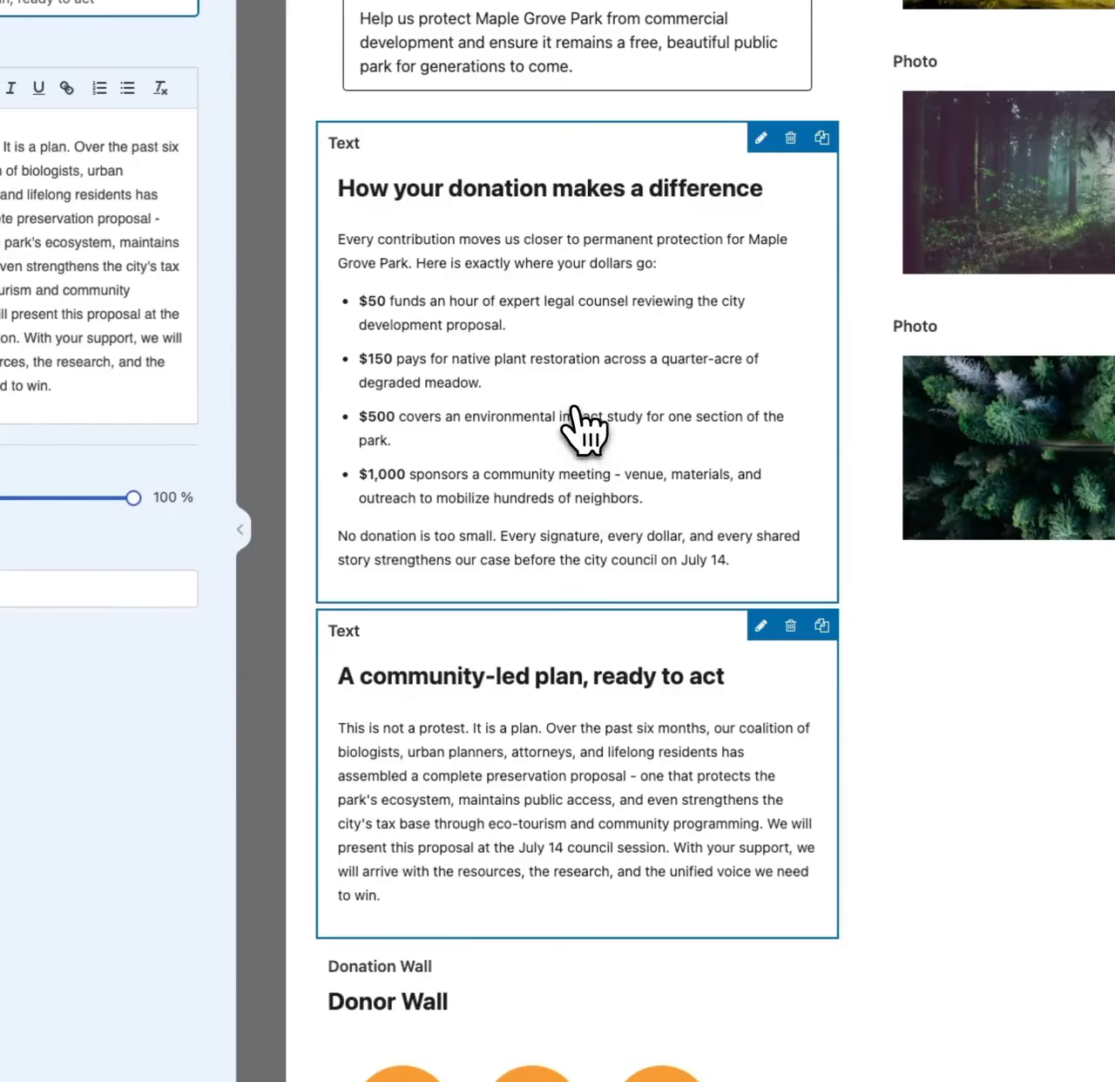
pyautogui.click(586, 431)
pyautogui.scroll(2, 575, 410)
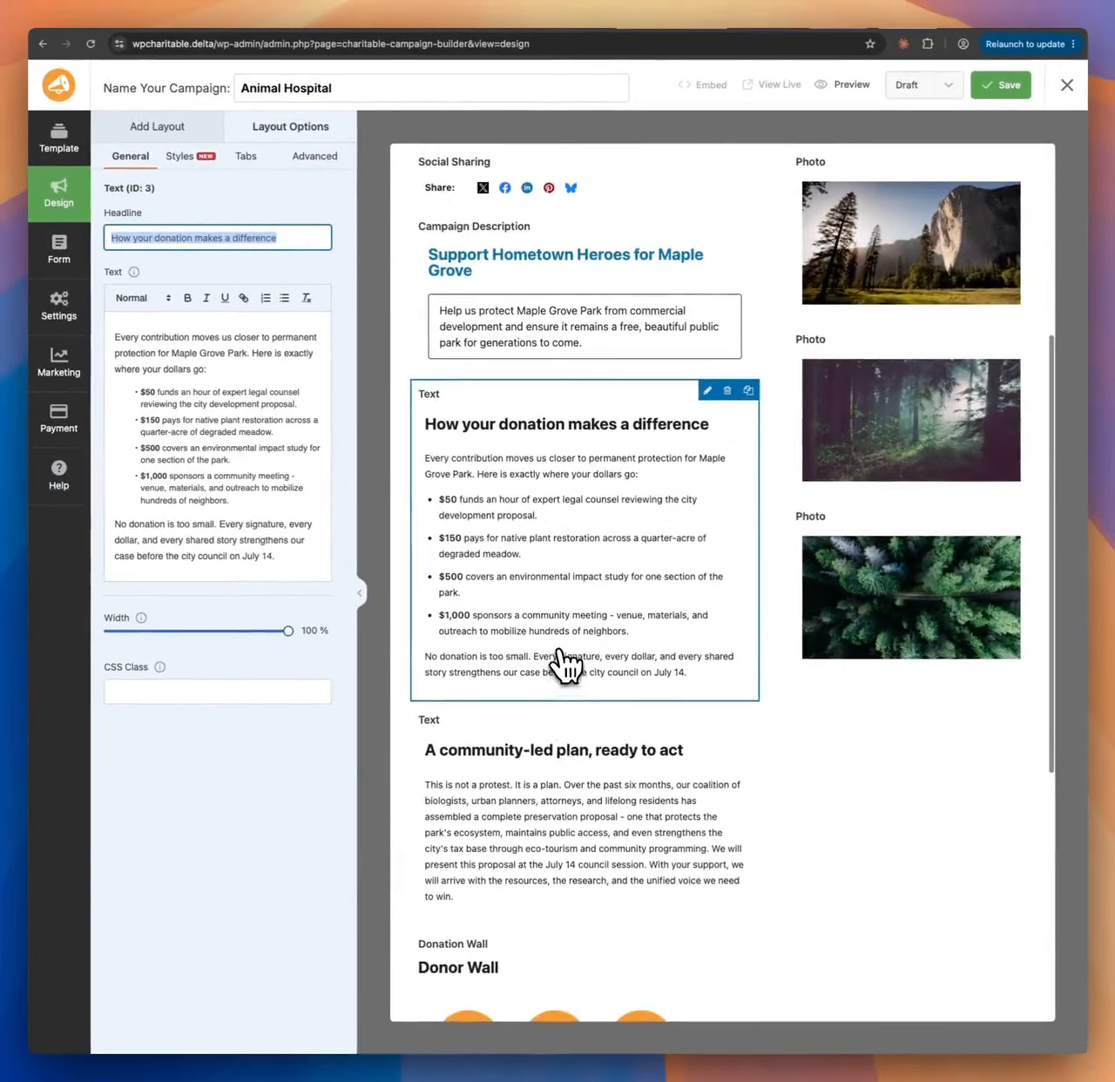
# Add a new Text block between the Campaign Description and the "How your donation makes a difference" block
pyautogui.scroll(4, 566, 666)
pyautogui.scroll(2, 566, 666)
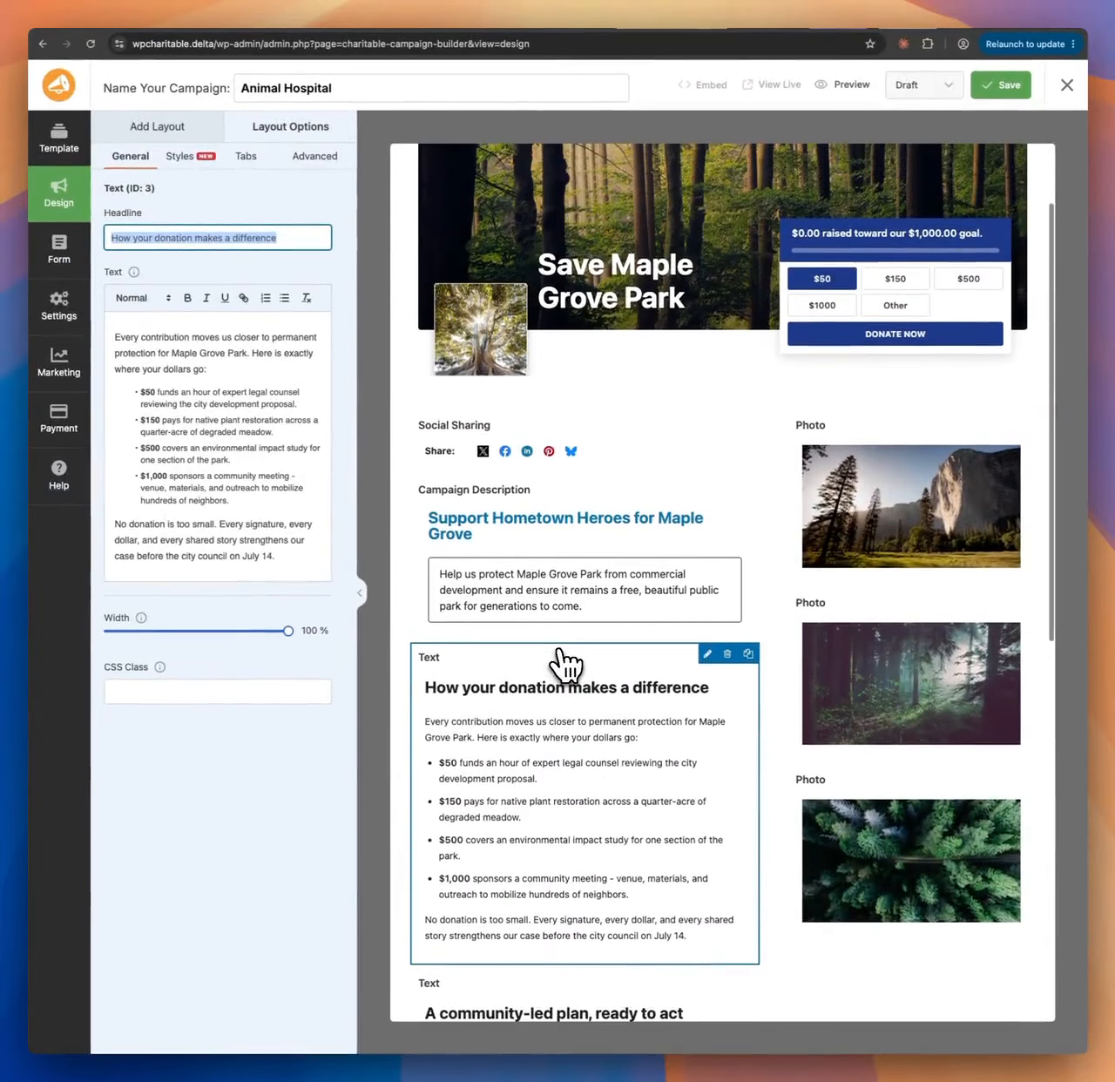
pyautogui.click(173, 127)
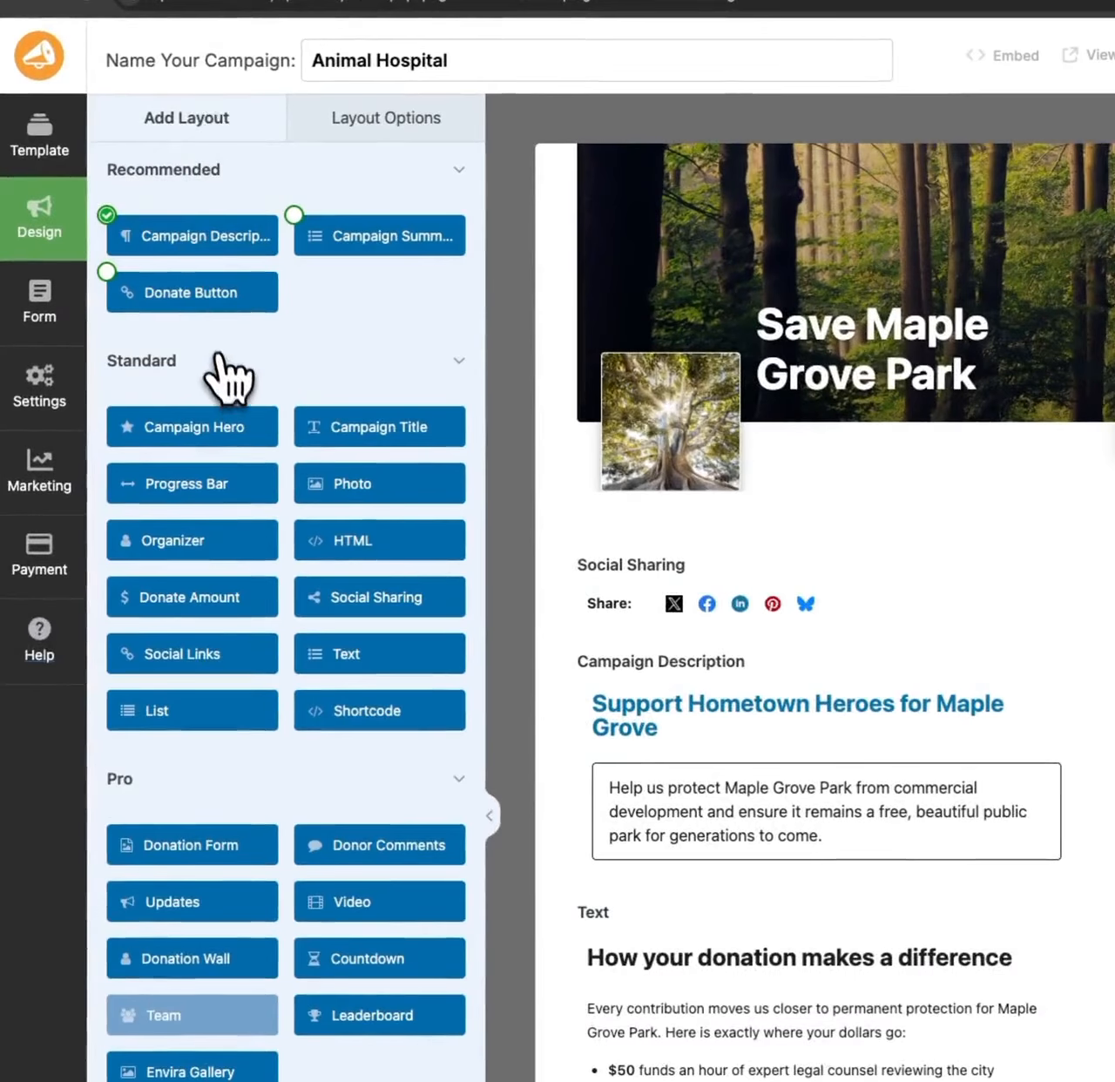
pyautogui.moveTo(377, 648); pyautogui.dragTo(671, 918)
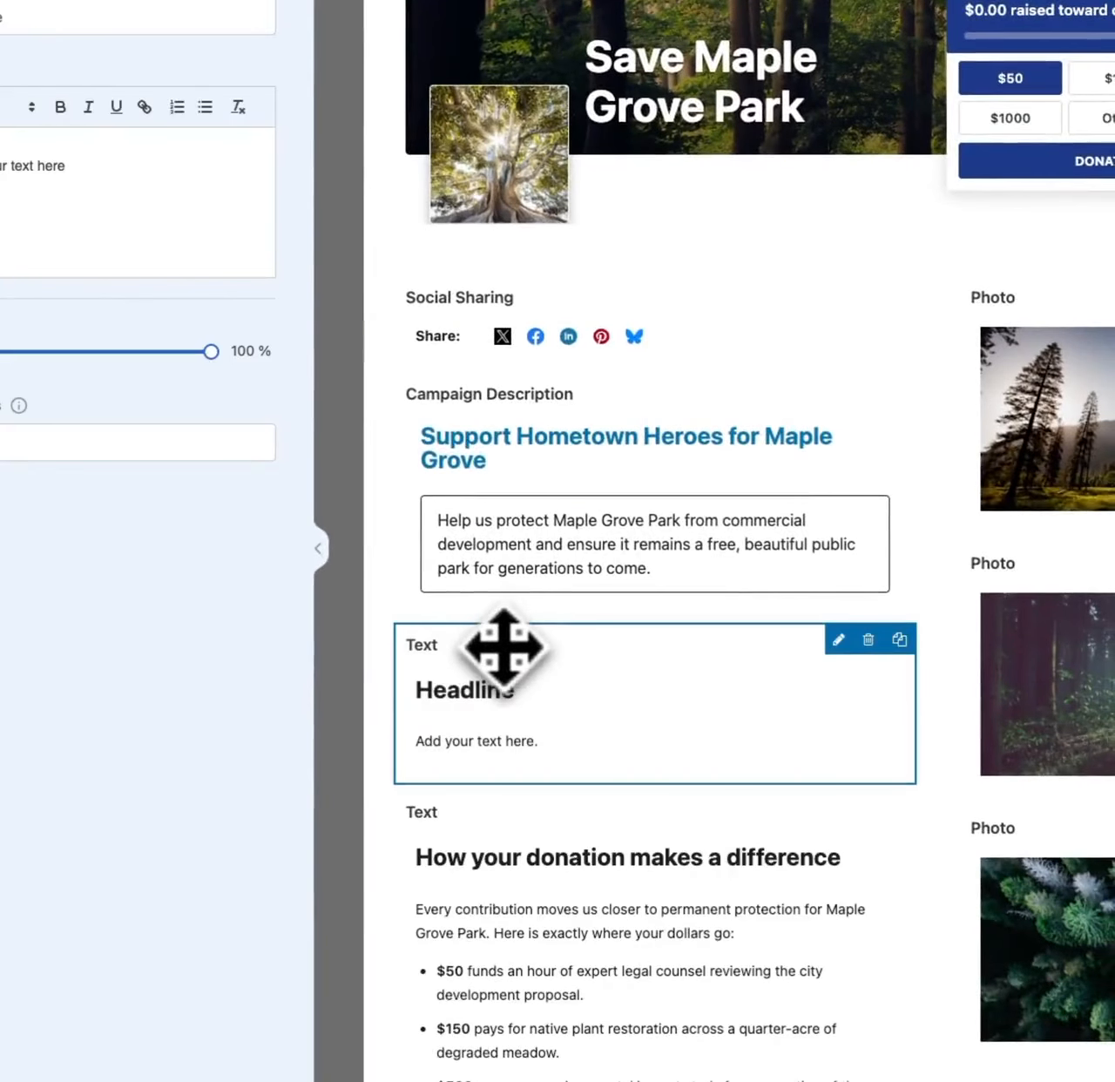
pyautogui.scroll(-2, 503, 647)
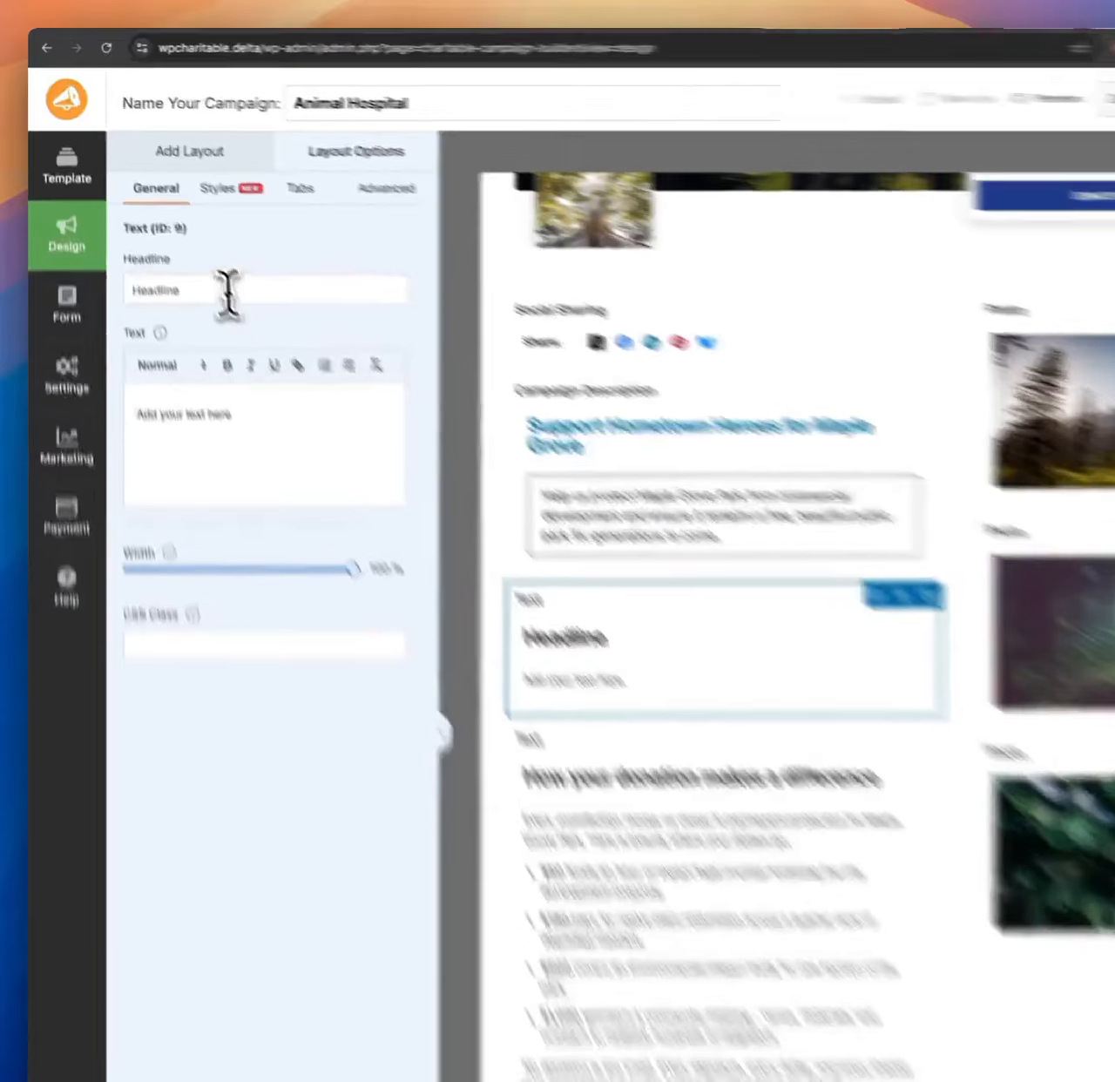
# Set the new text block's headline to "Welcome To The Hospital"
pyautogui.click(185, 237)
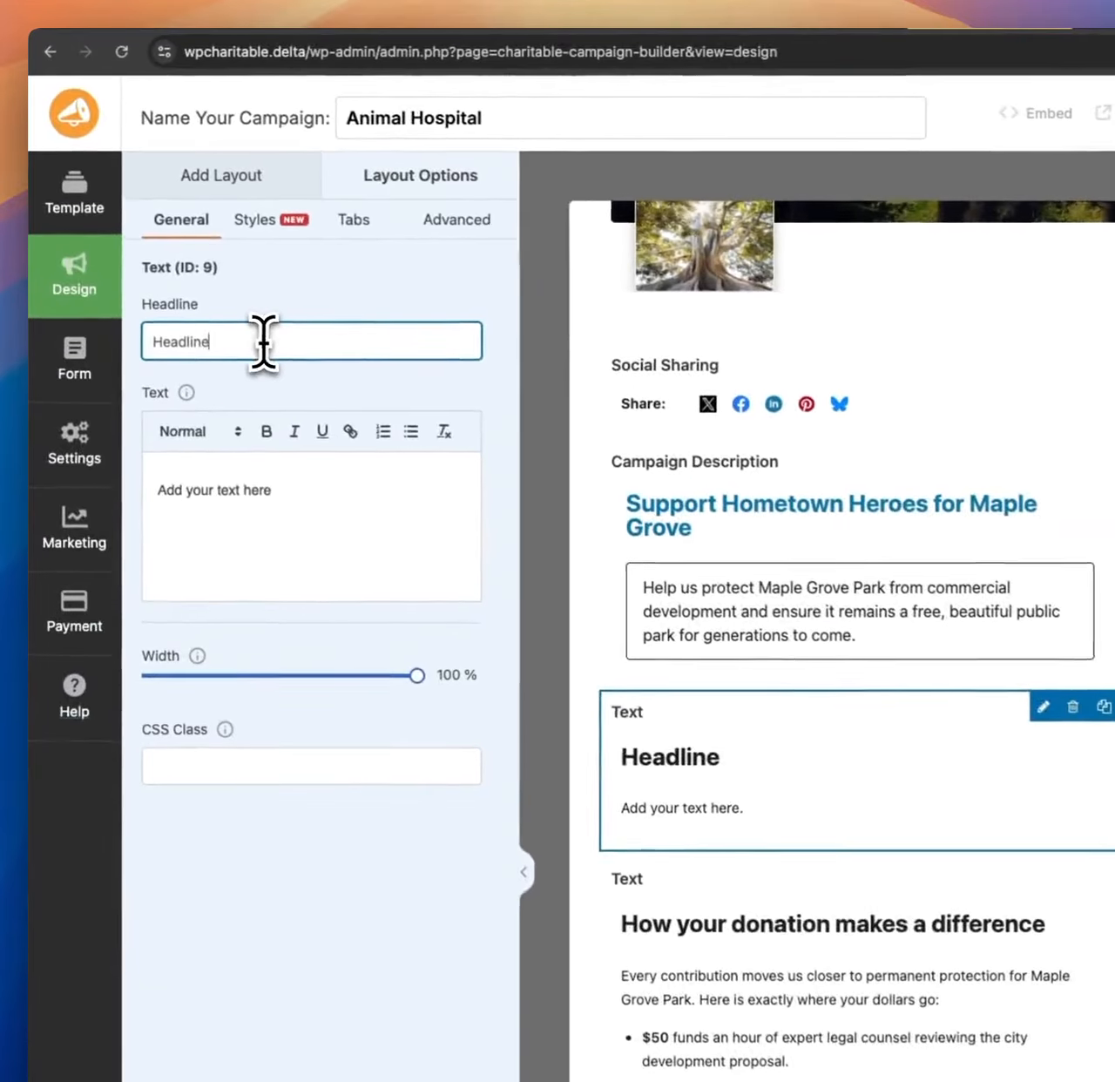
pyautogui.press('super+a')
pyautogui.write('Welcome')
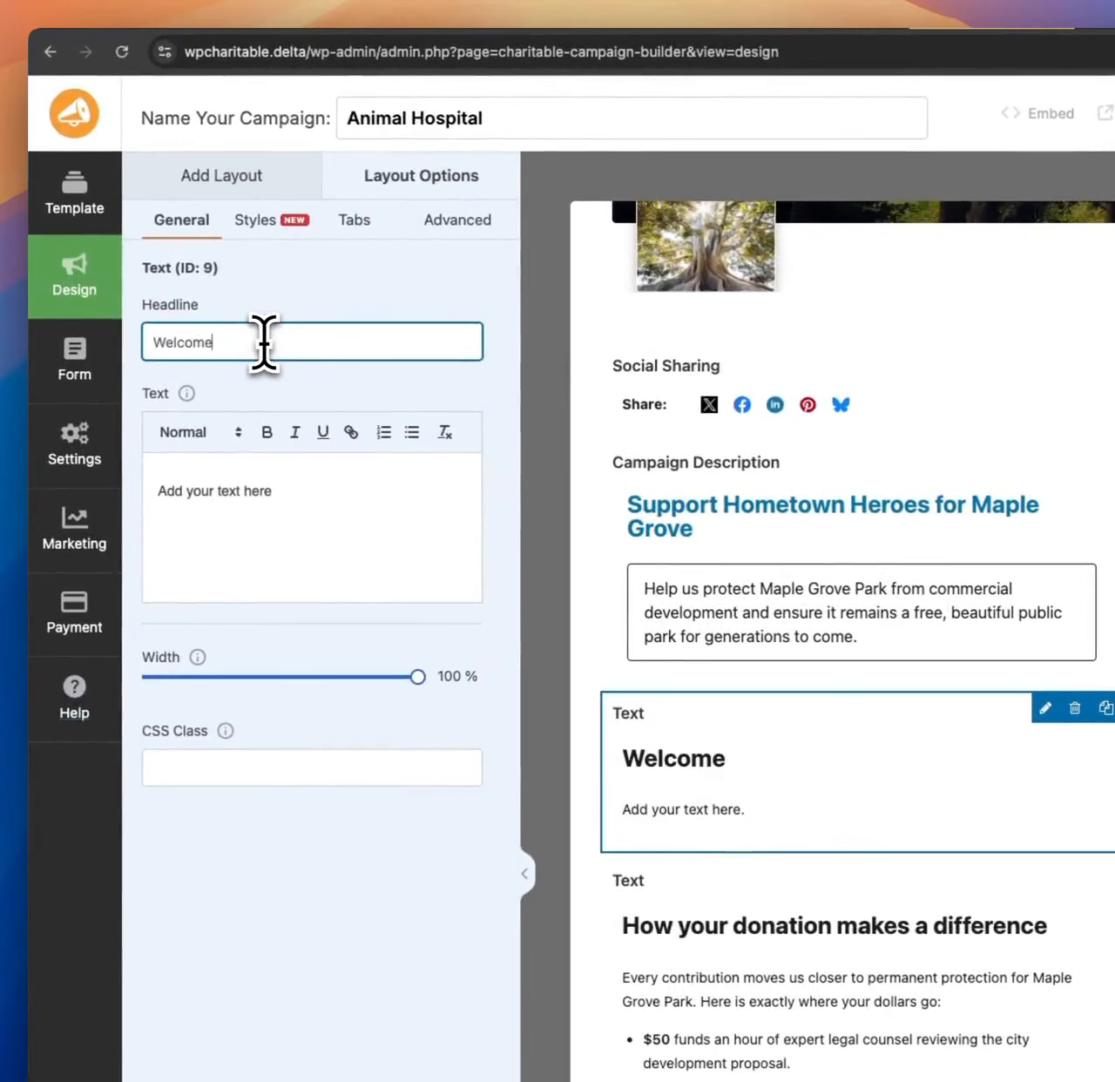
pyautogui.write(' To The')
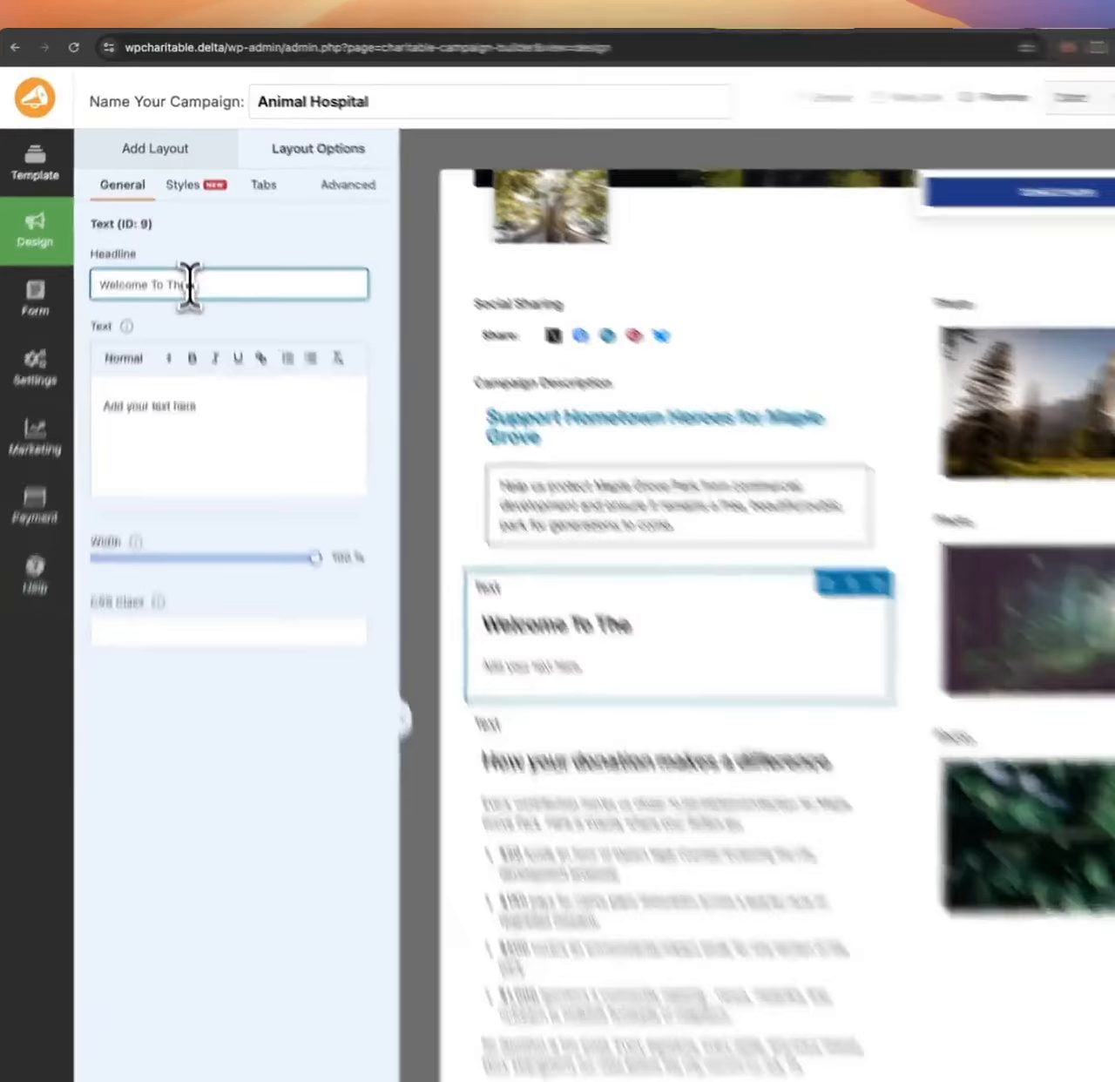
pyautogui.write(' Hospital')
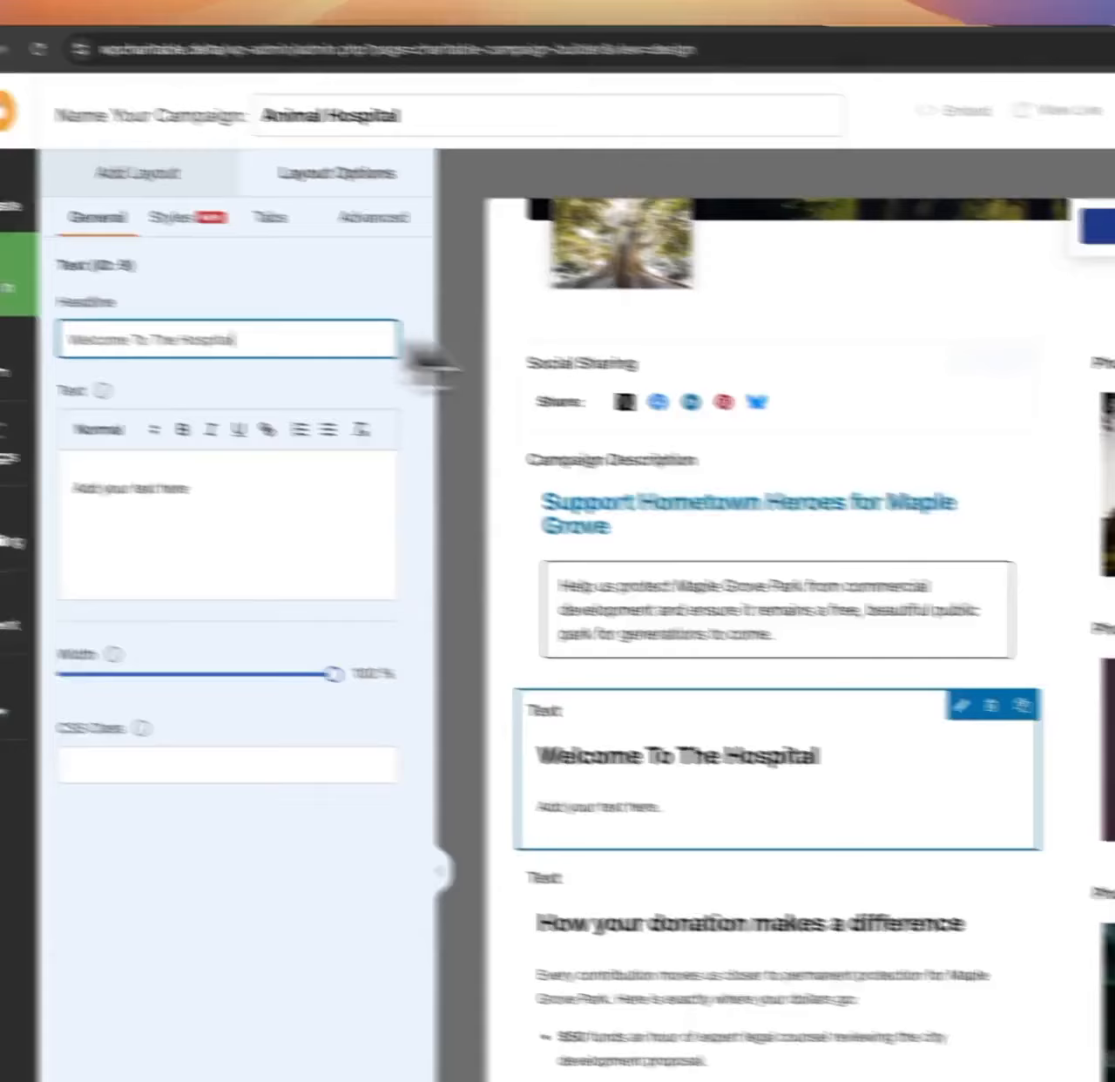
pyautogui.scroll(1, 863, 380)
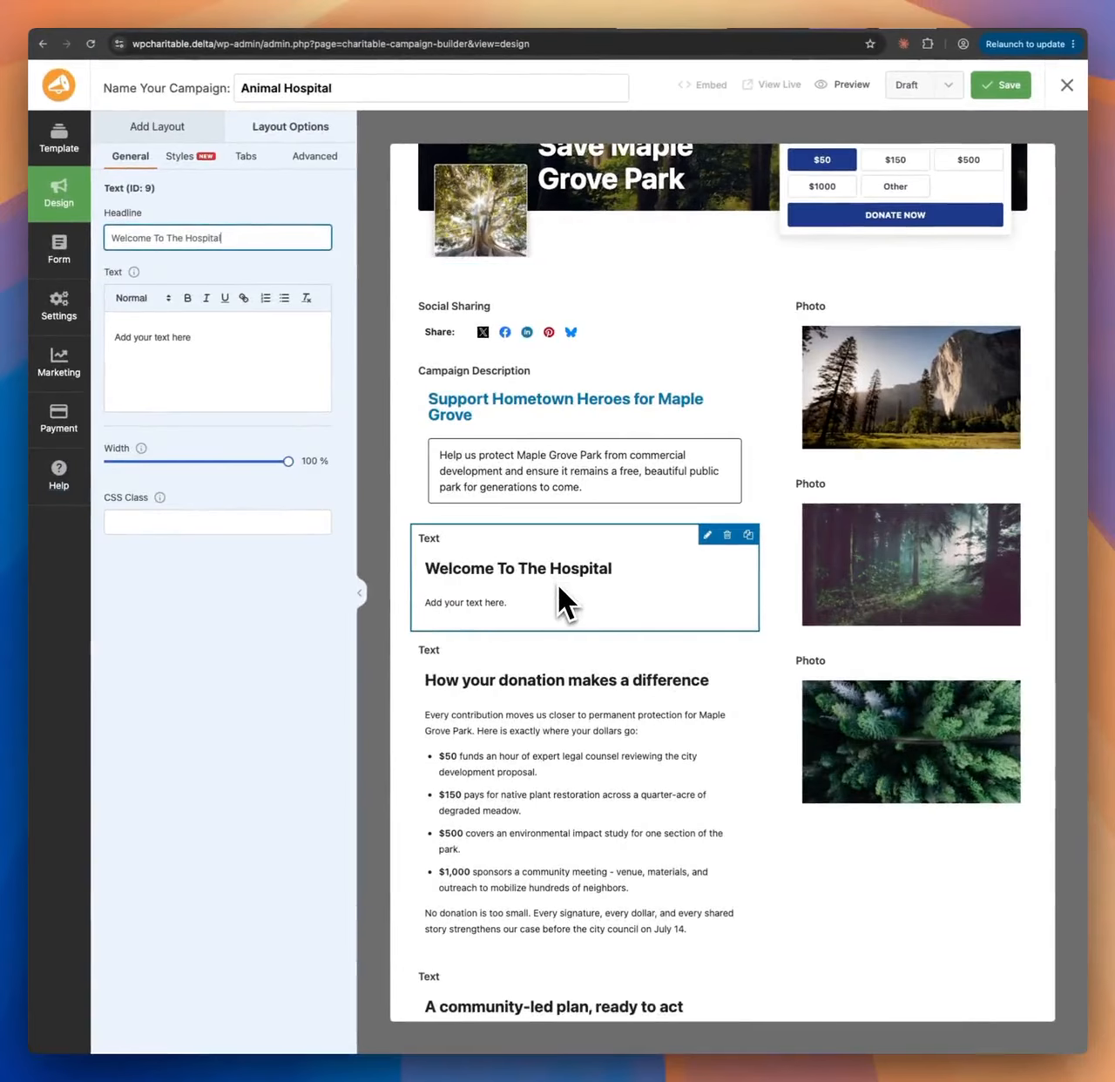
# Replace the new text block's placeholder body with "Contact us for more information."
pyautogui.click(267, 360)
pyautogui.write('Cont')
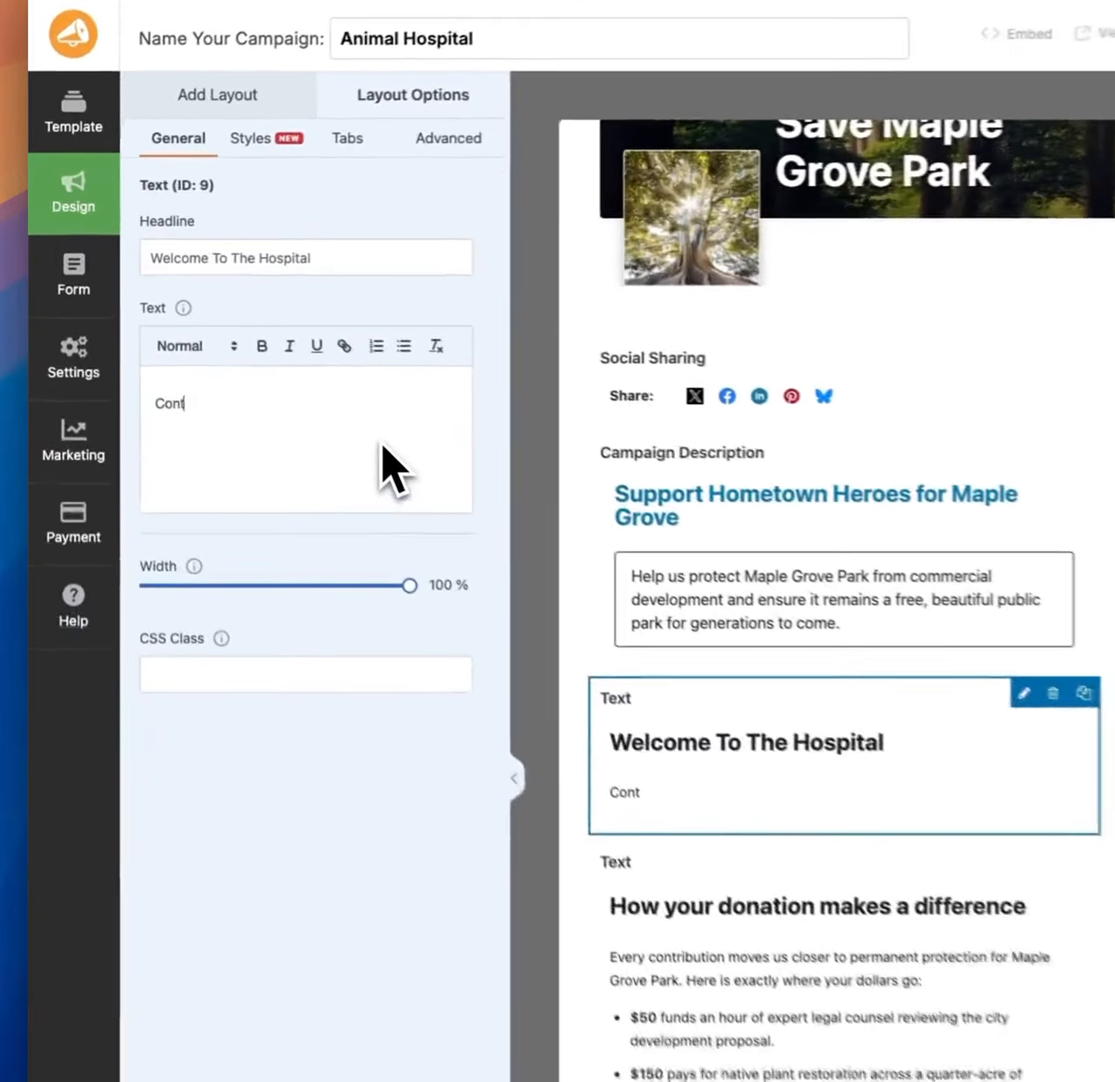
pyautogui.write('act us for more infor')
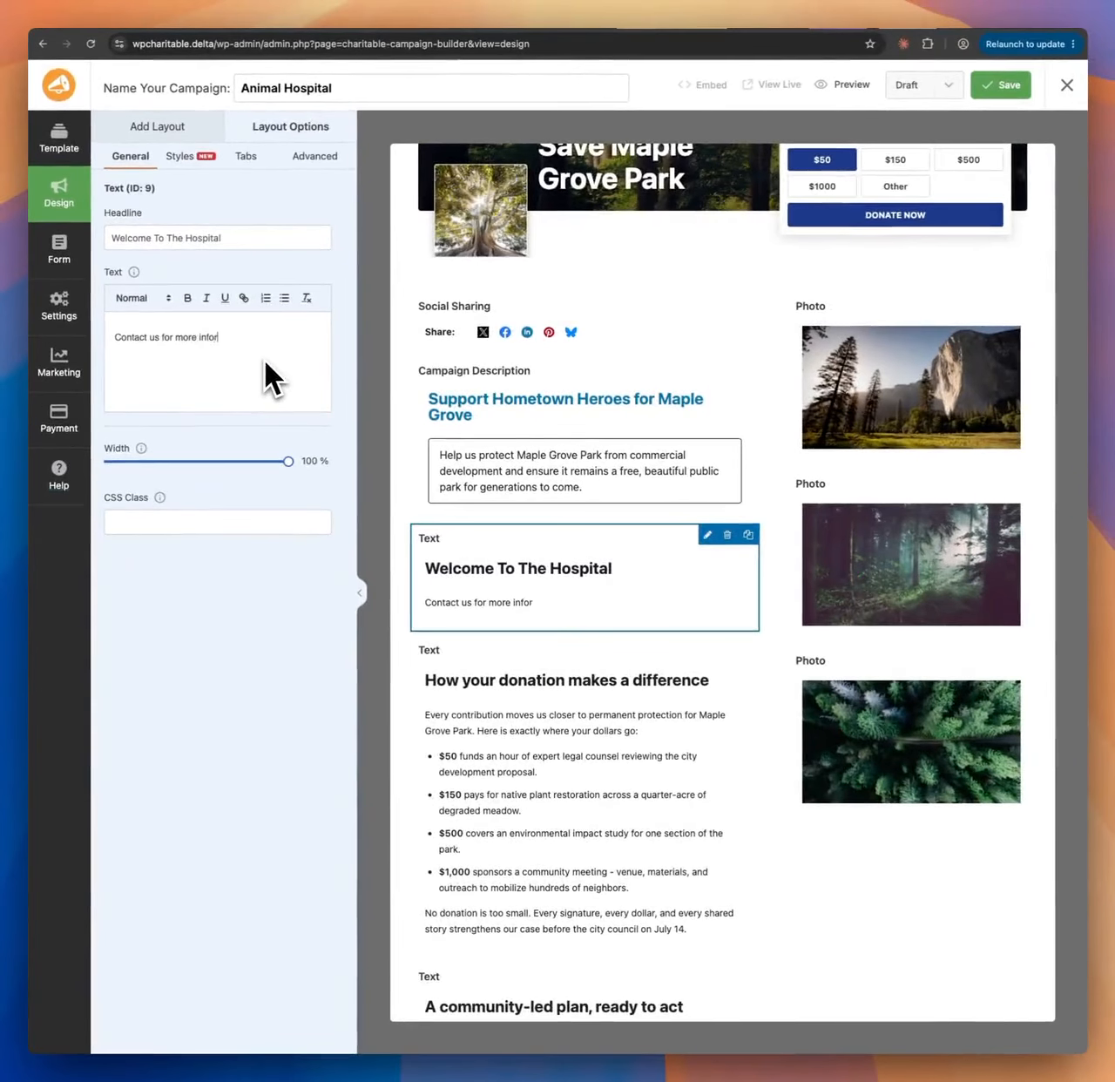
pyautogui.write('mation.')
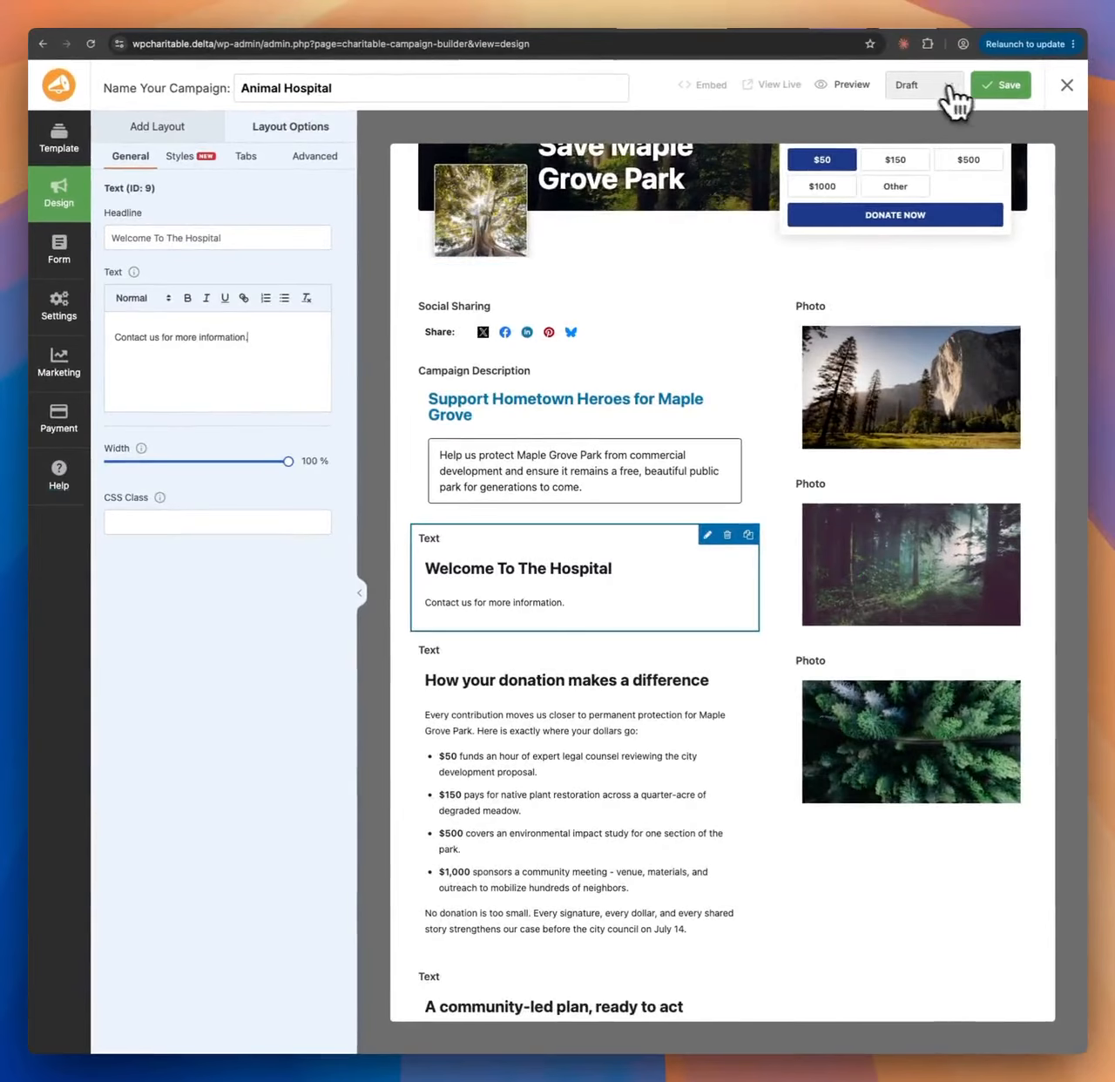
# Change the campaign's status from draft to Publish and save it
pyautogui.click(950, 88)
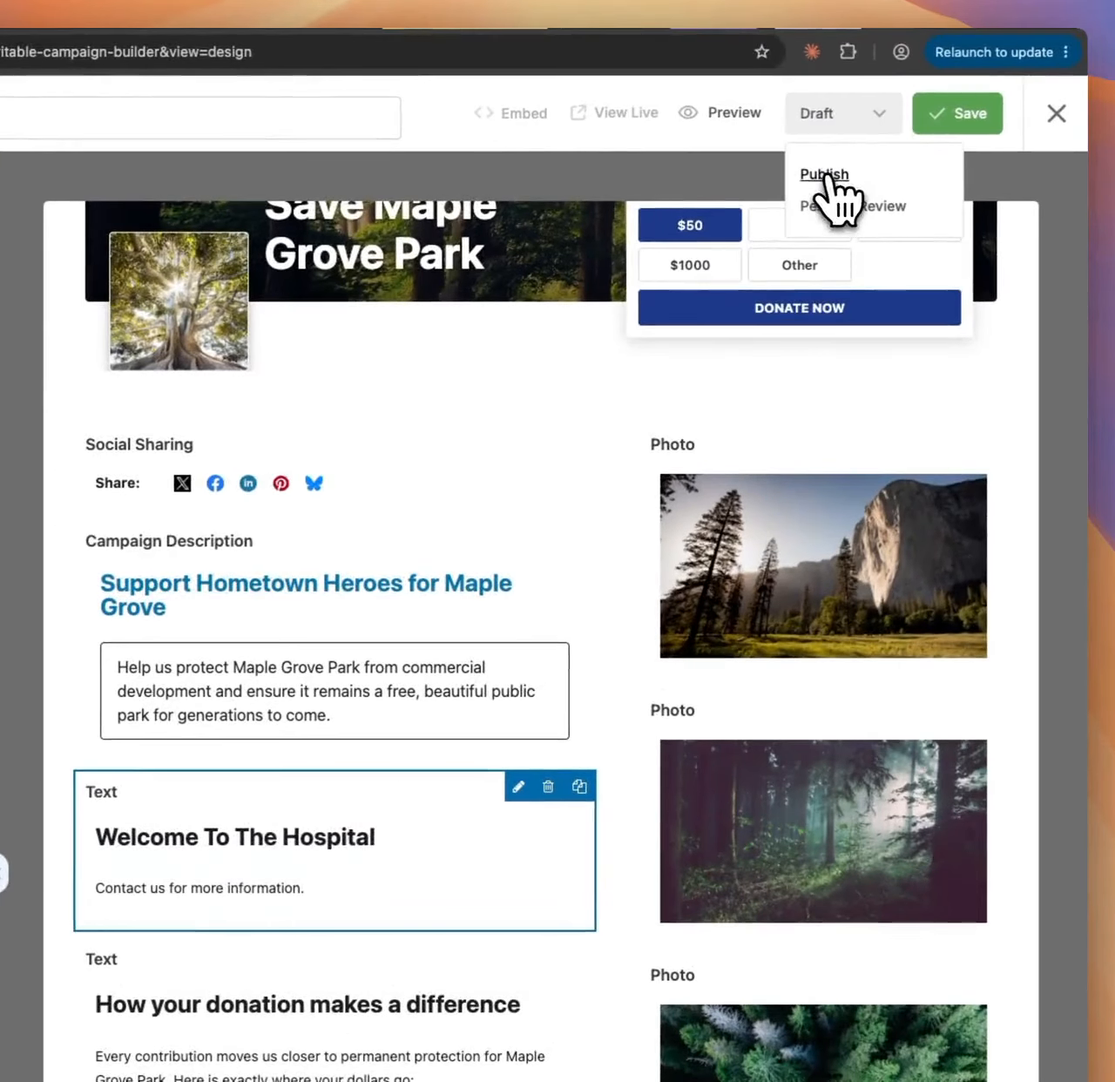
pyautogui.click(824, 176)
pyautogui.click(967, 115)
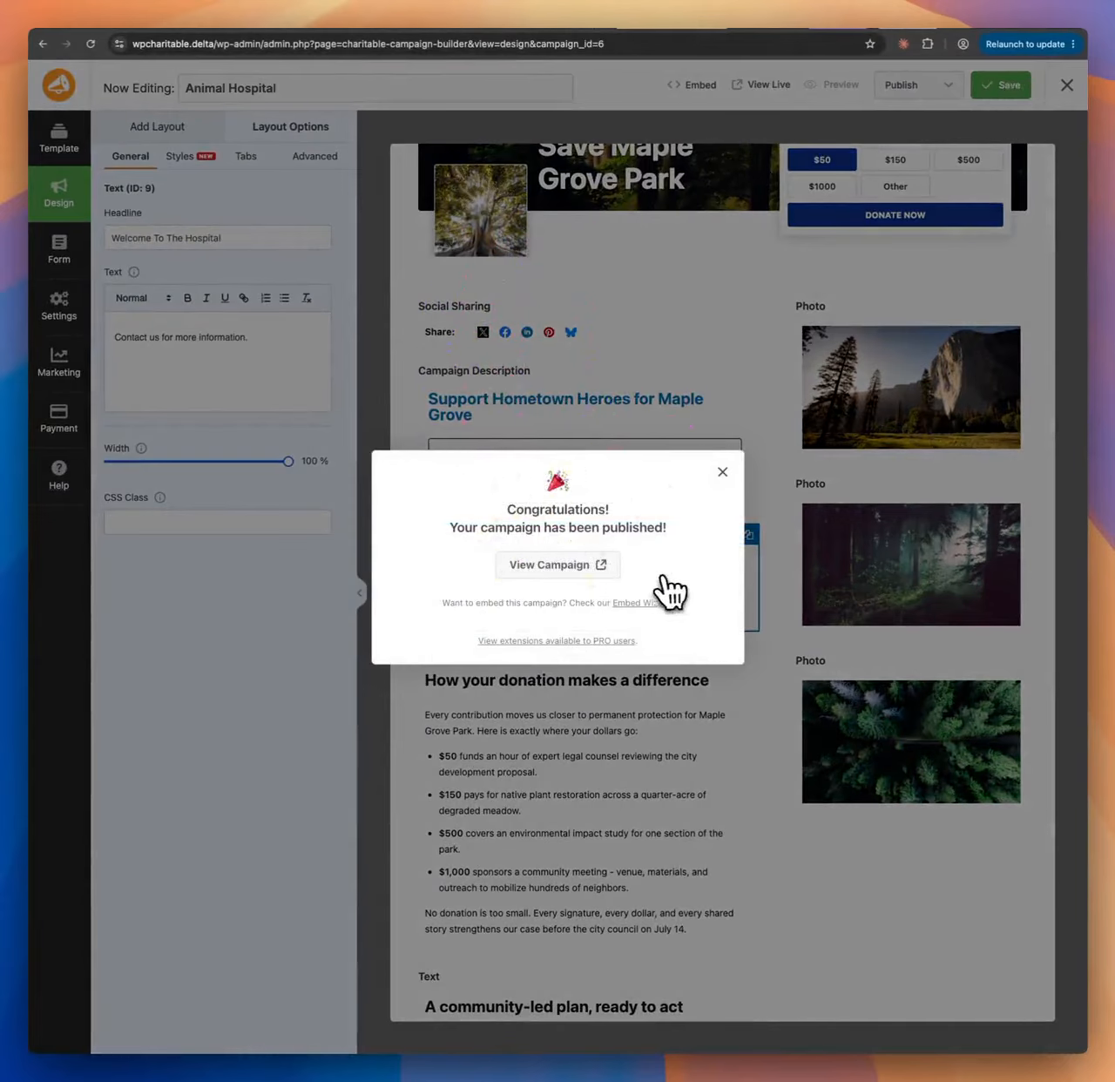
# View the published campaign page and check the "Welcome To The Hospital" text on it
pyautogui.click(599, 568)
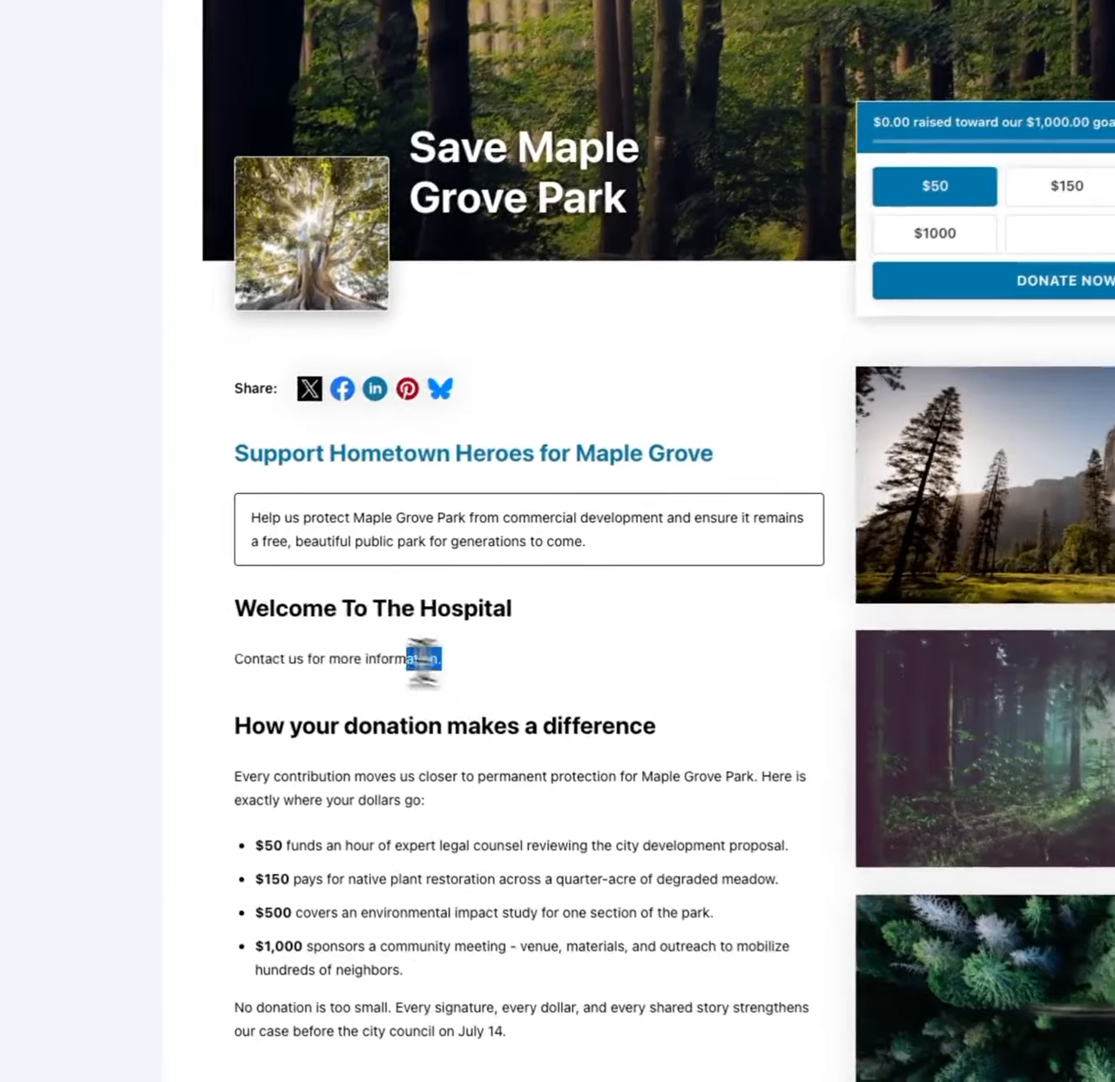
pyautogui.moveTo(347, 633); pyautogui.dragTo(239, 610)
pyautogui.click(204, 614)
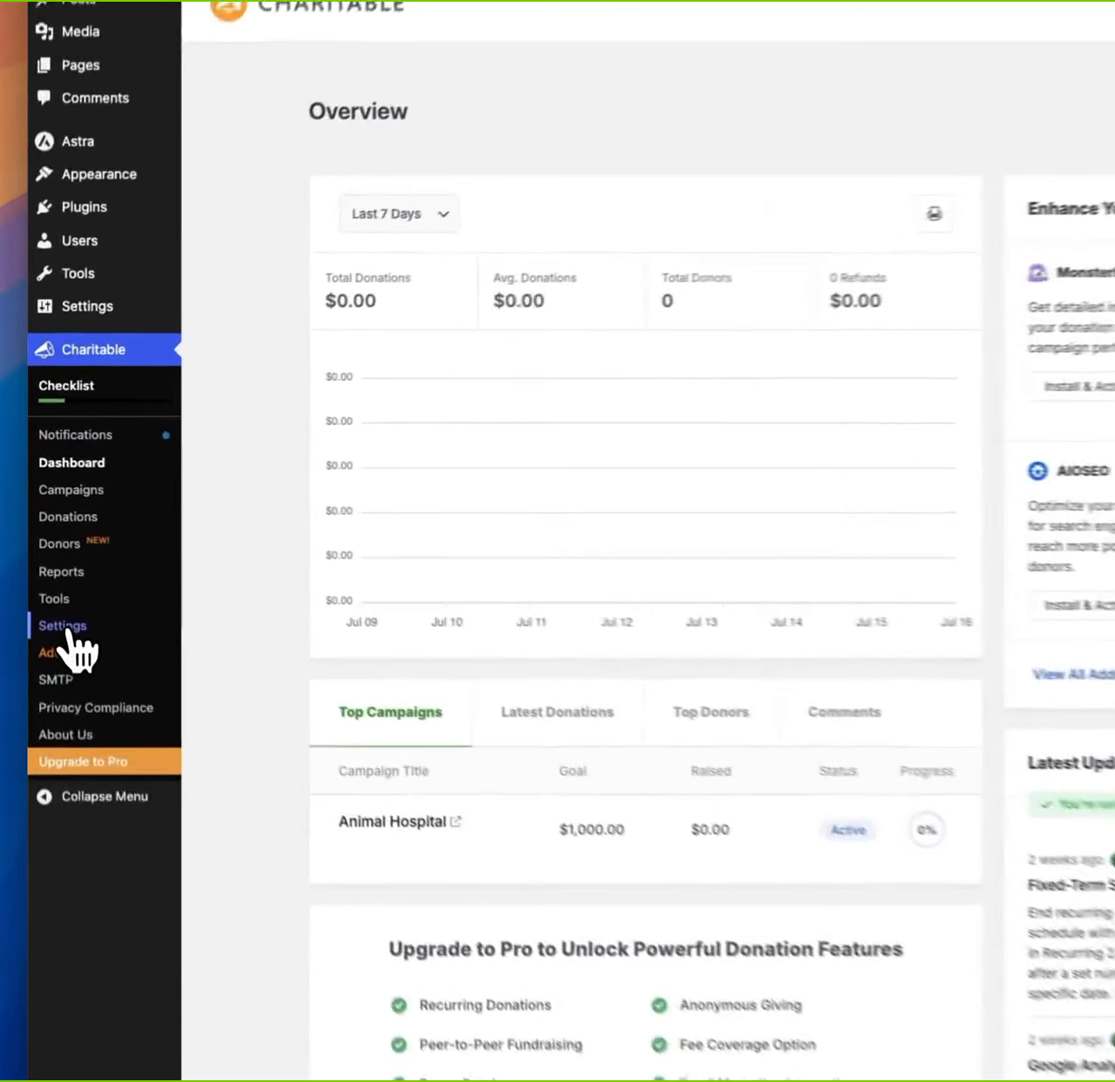
# Open the Stripe gateway settings in Charitable's payment gateways and connect the preselected Stripe account
pyautogui.click(66, 636)
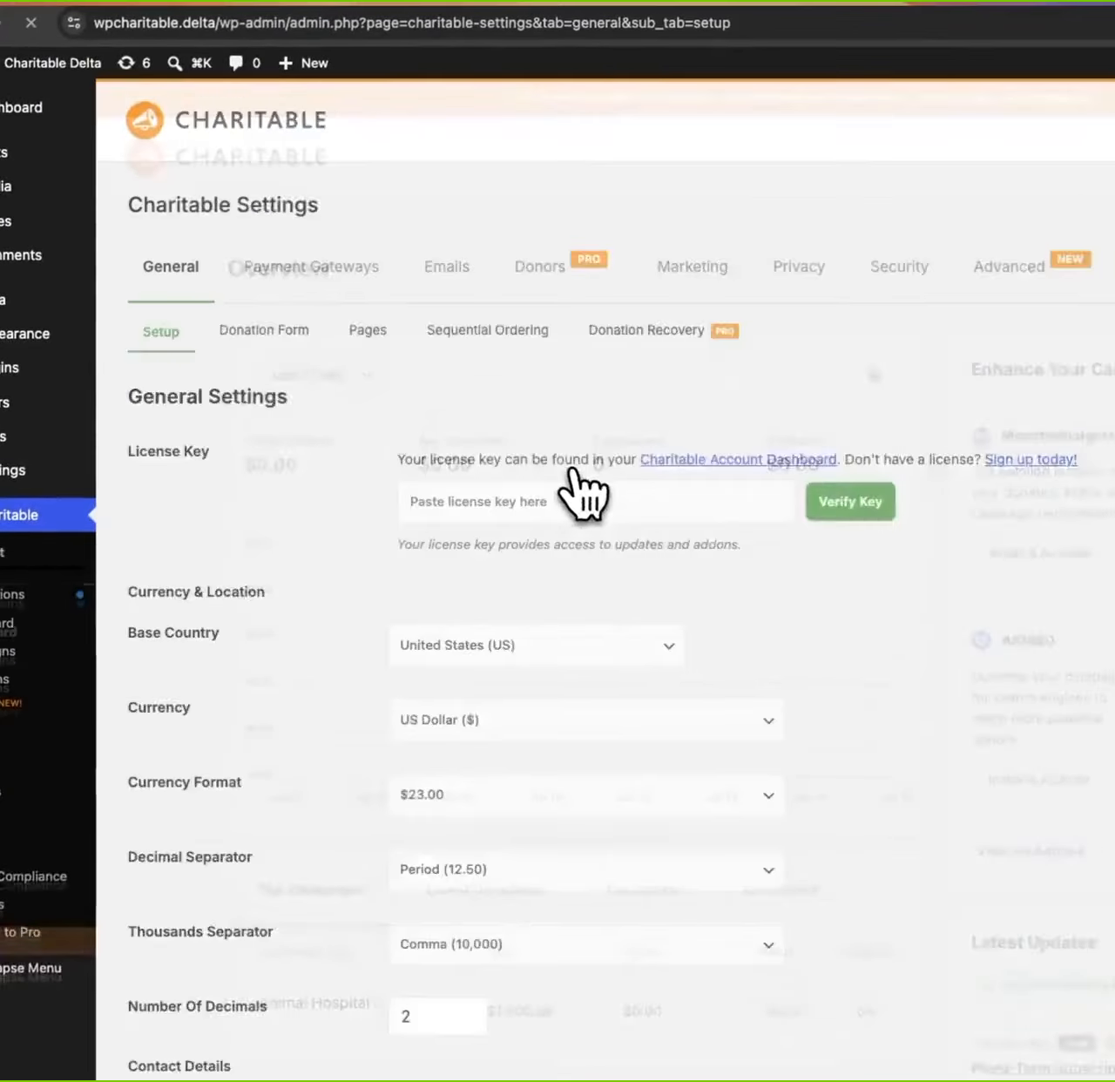
pyautogui.click(357, 324)
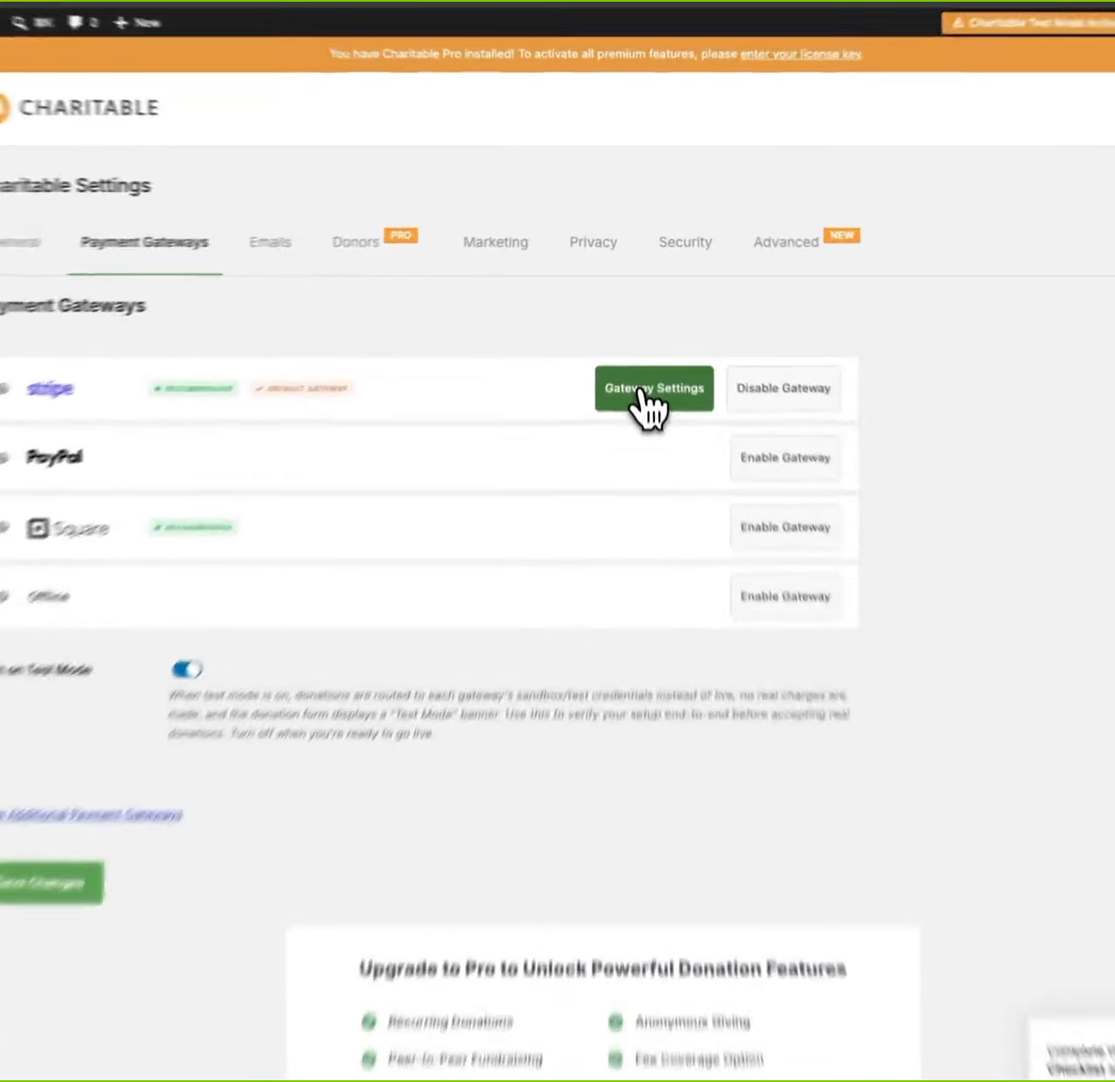
pyautogui.click(639, 336)
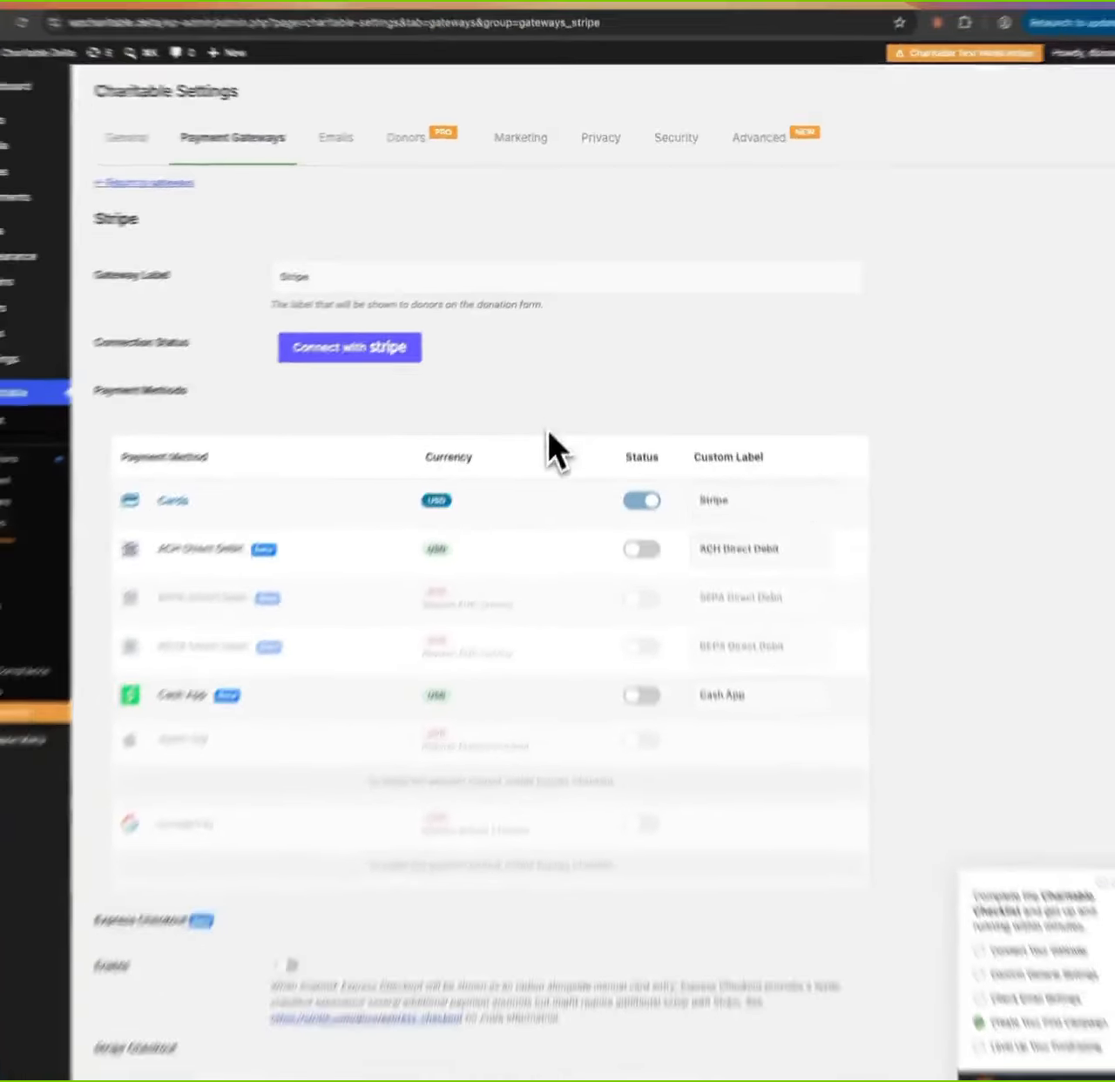
pyautogui.scroll(-3, 547, 427)
pyautogui.scroll(4, 547, 427)
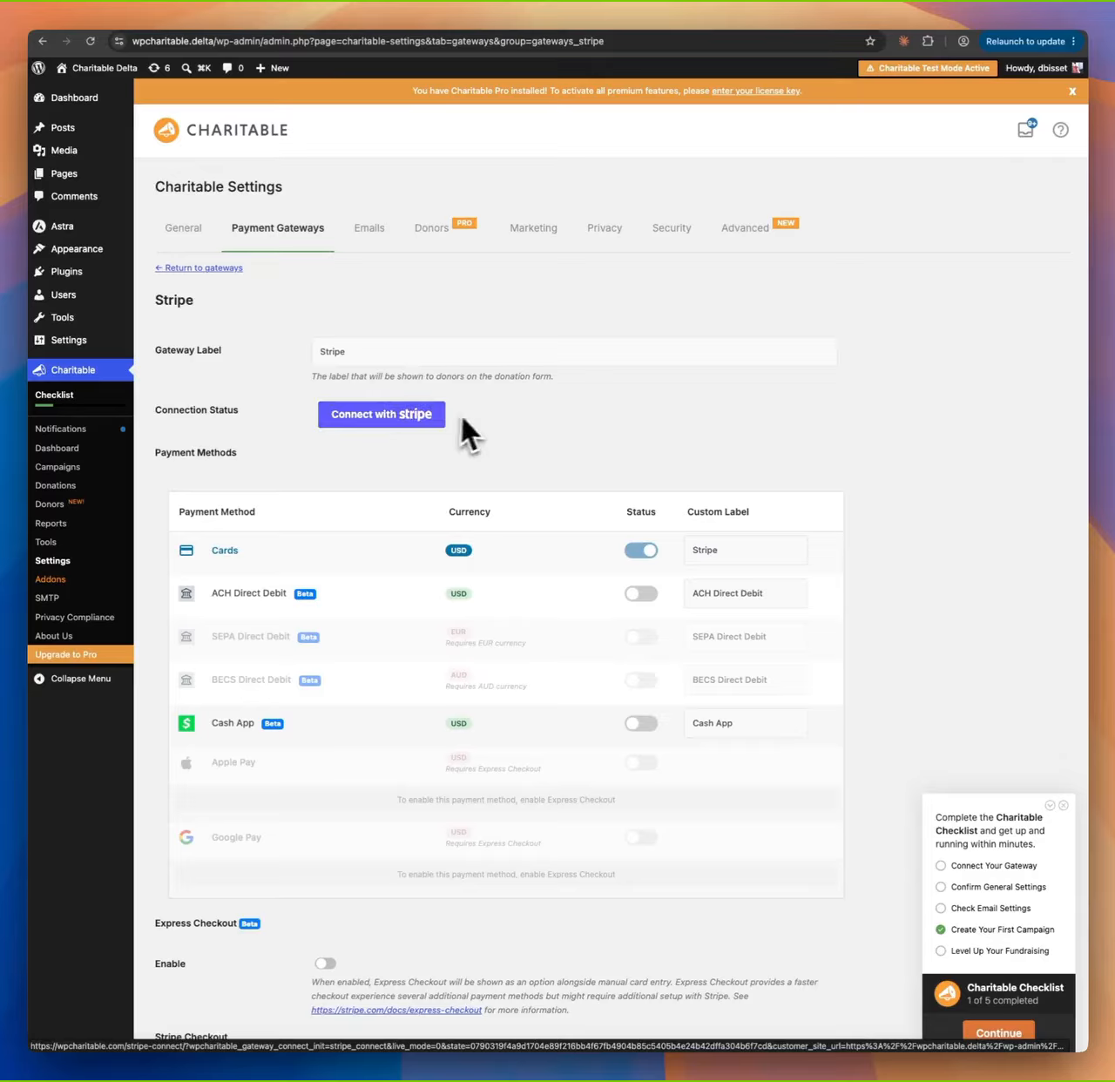
pyautogui.click(391, 425)
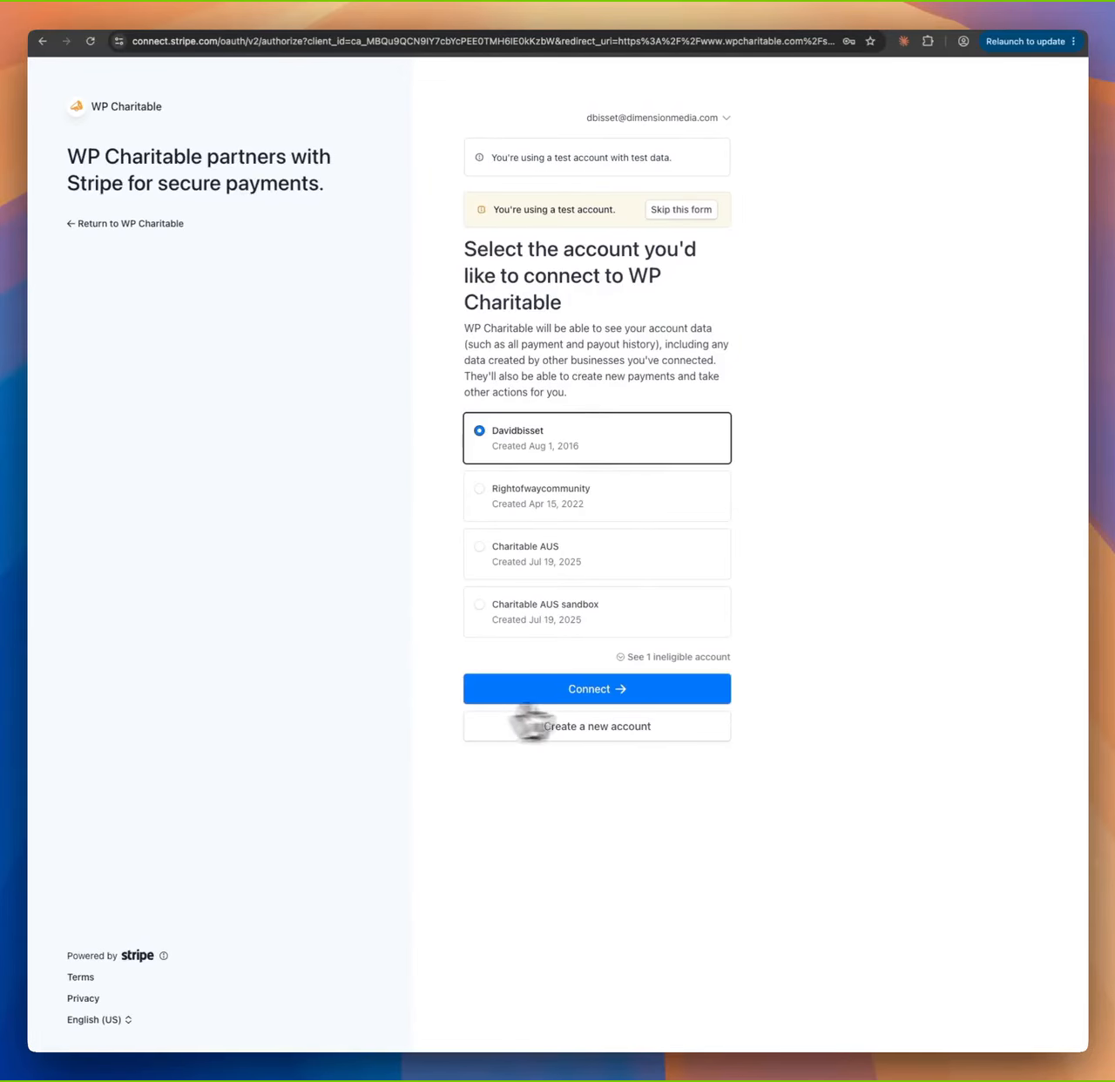
pyautogui.click(617, 690)
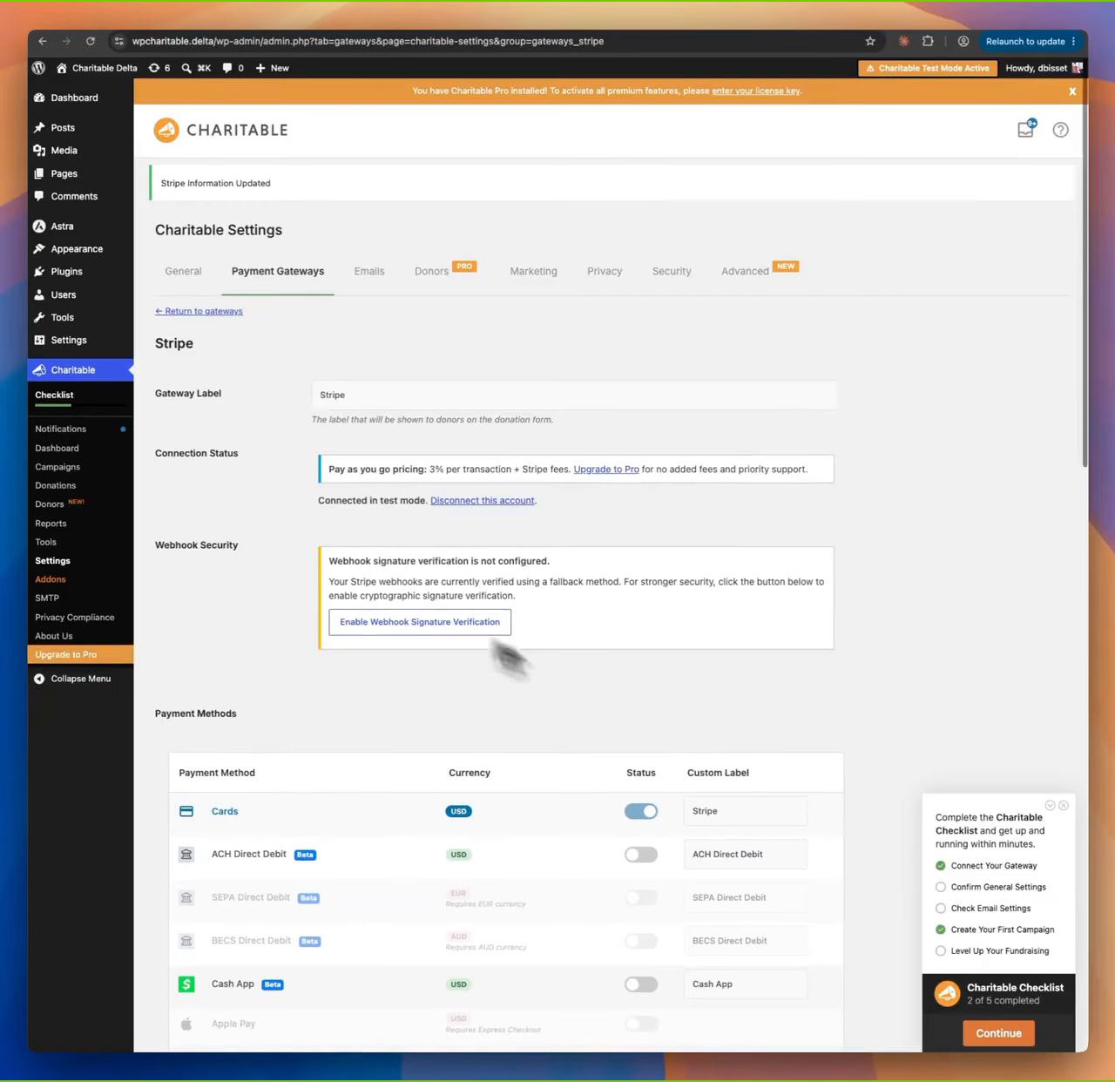
# Return to the gateway list, enable the Offline gateway and save its settings
pyautogui.click(225, 311)
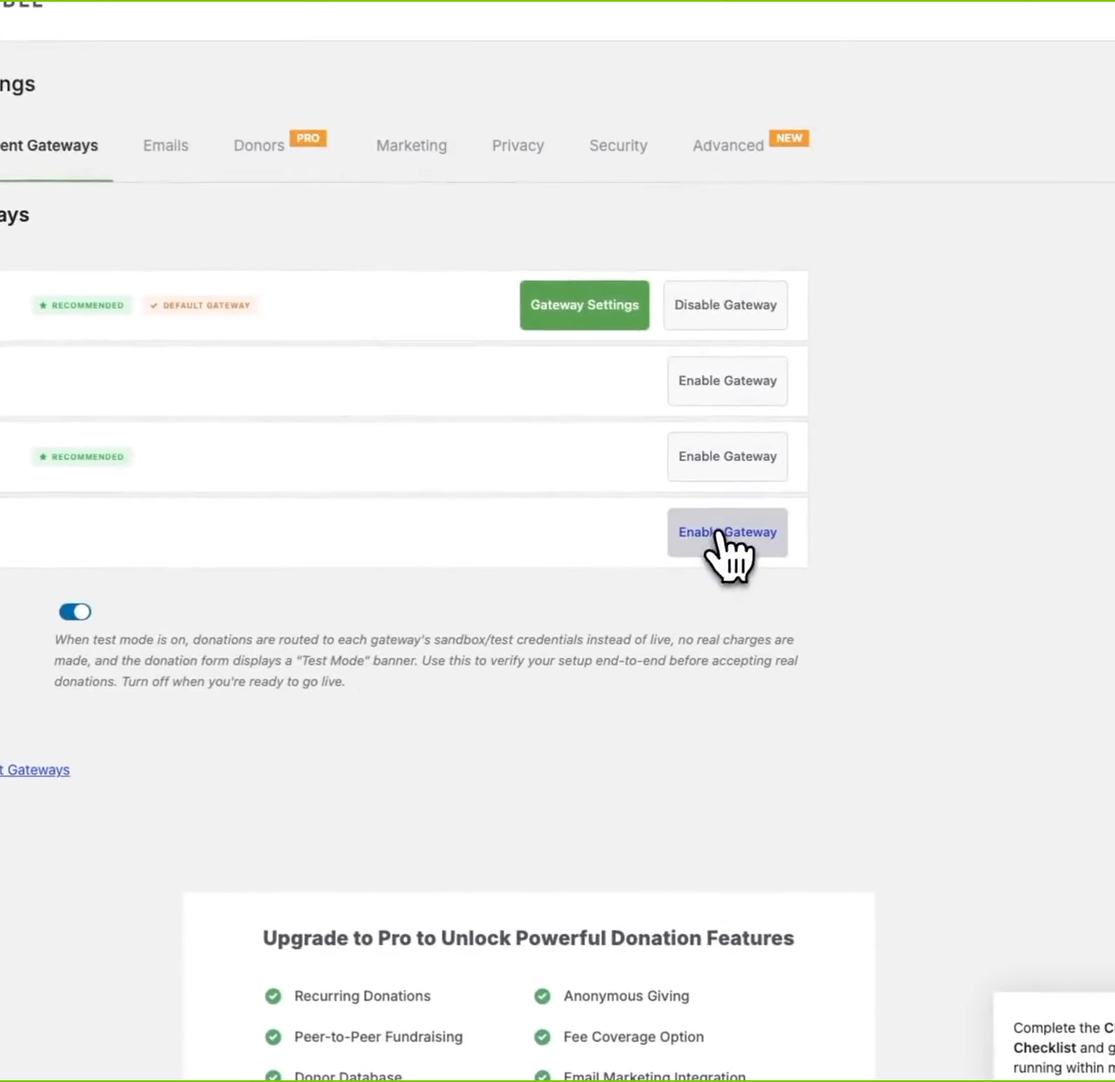
pyautogui.click(720, 533)
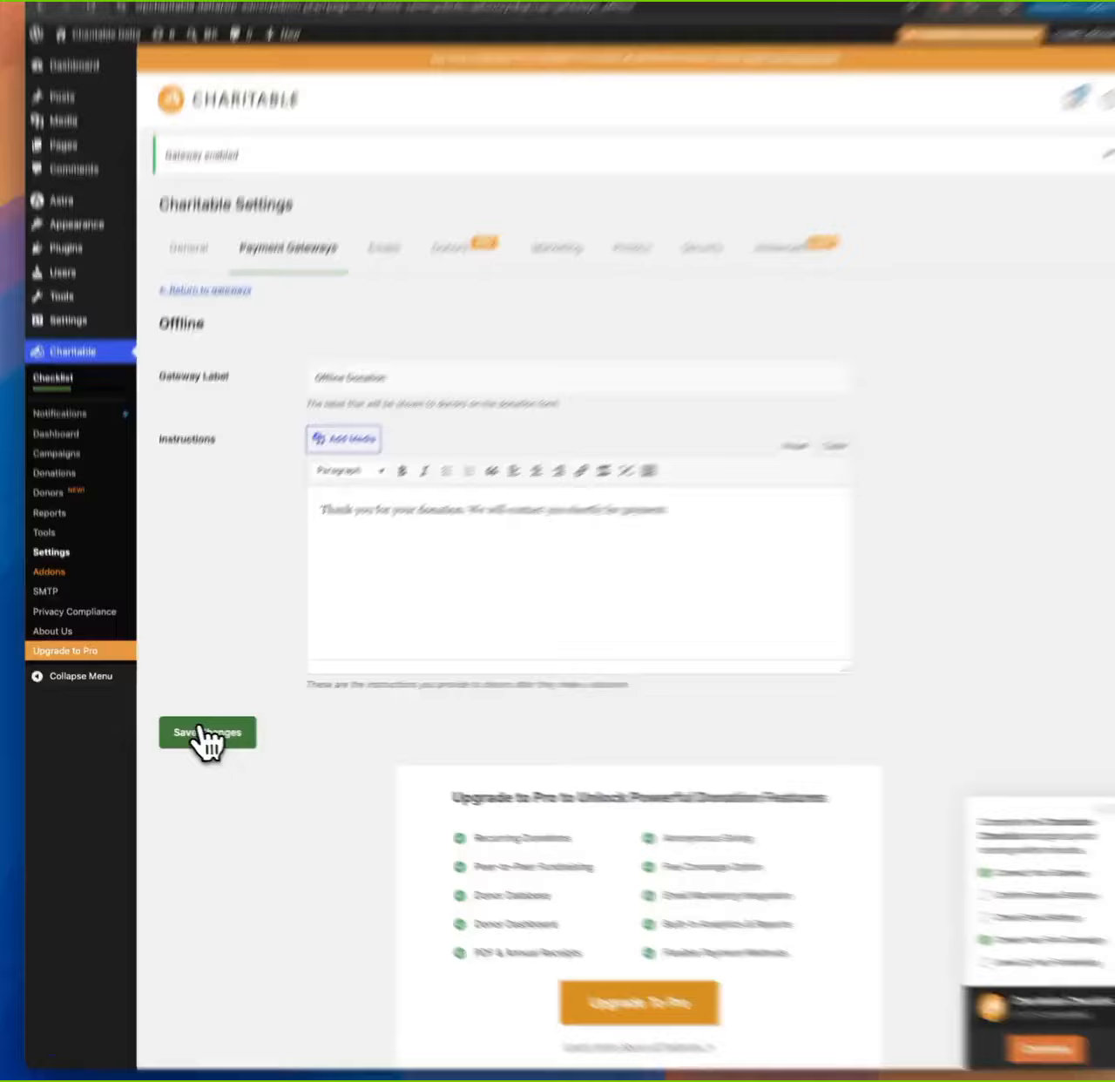
pyautogui.click(187, 732)
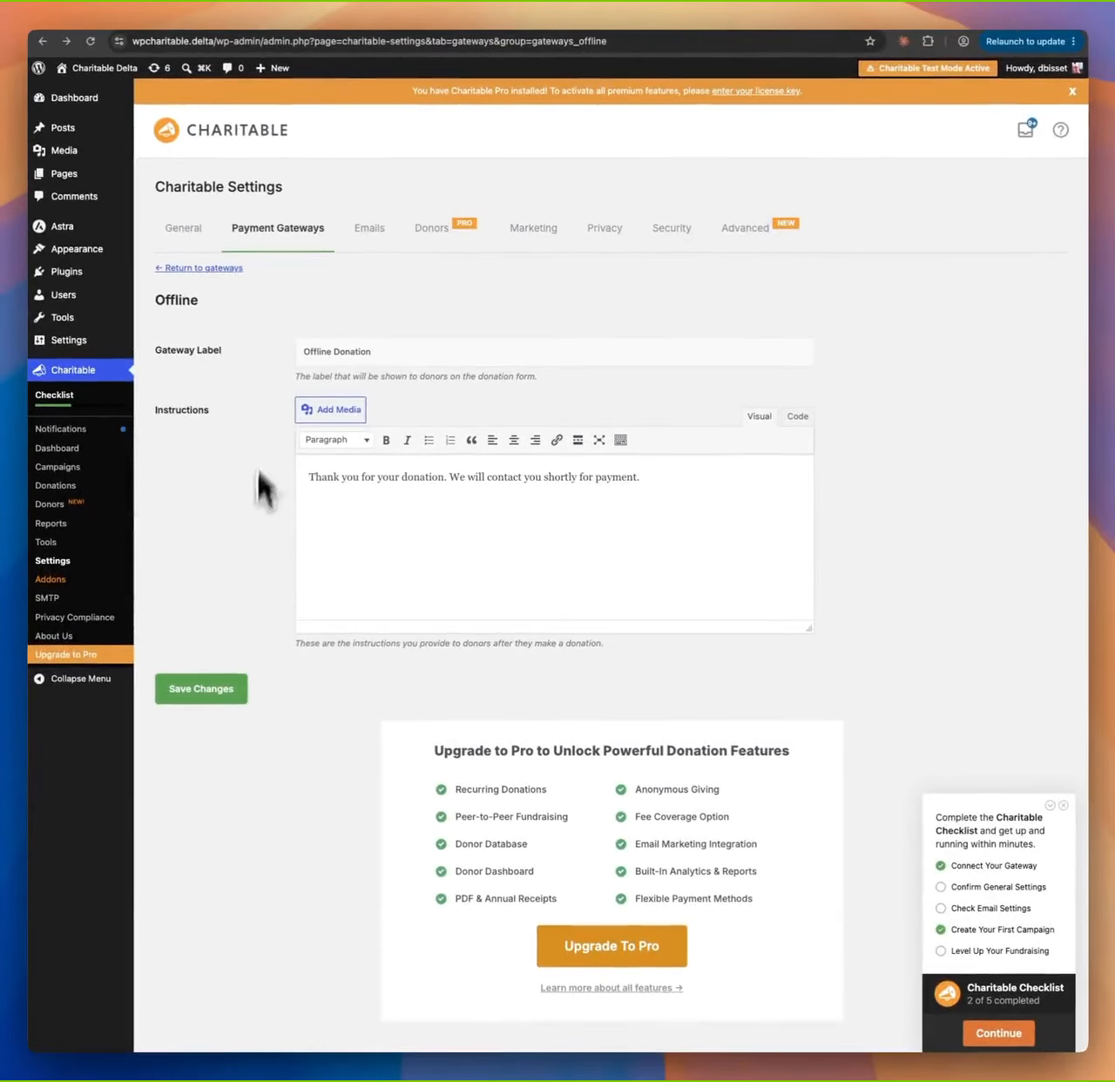
# In Charitable's general Donation Form settings, set Display Options to Show on a Separate Page and save the changes
pyautogui.click(50, 566)
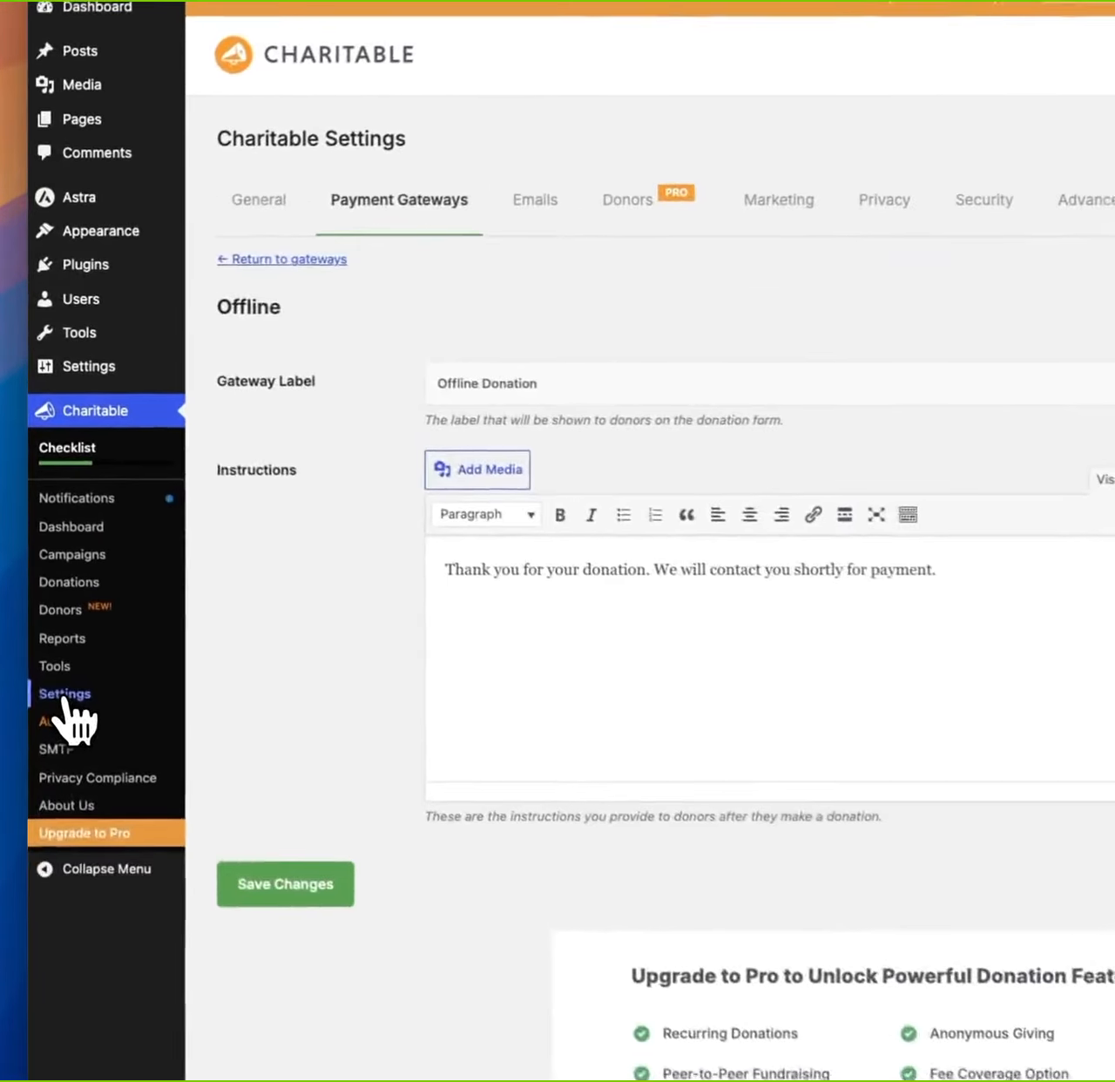
pyautogui.click(373, 264)
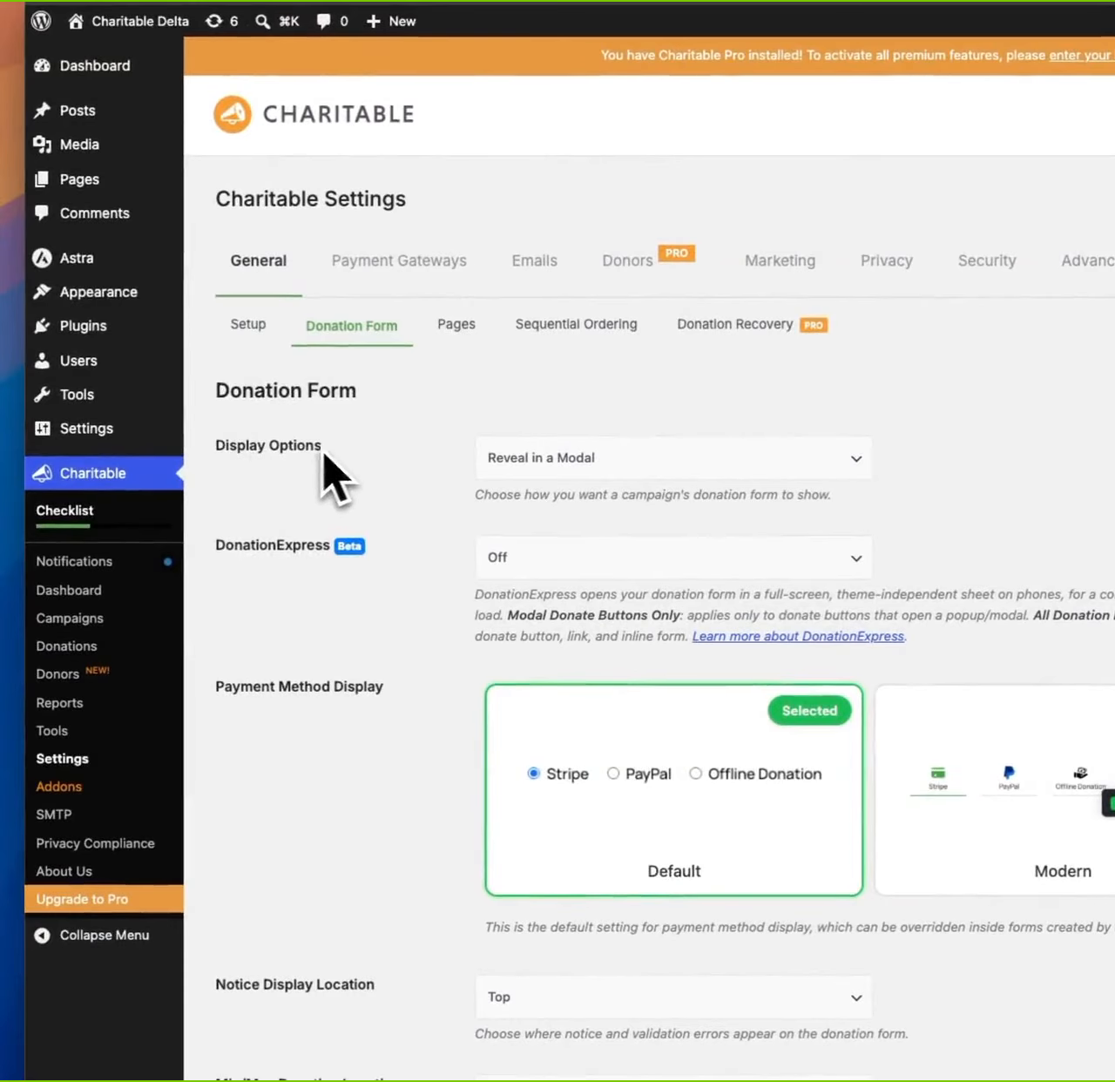
pyautogui.click(544, 459)
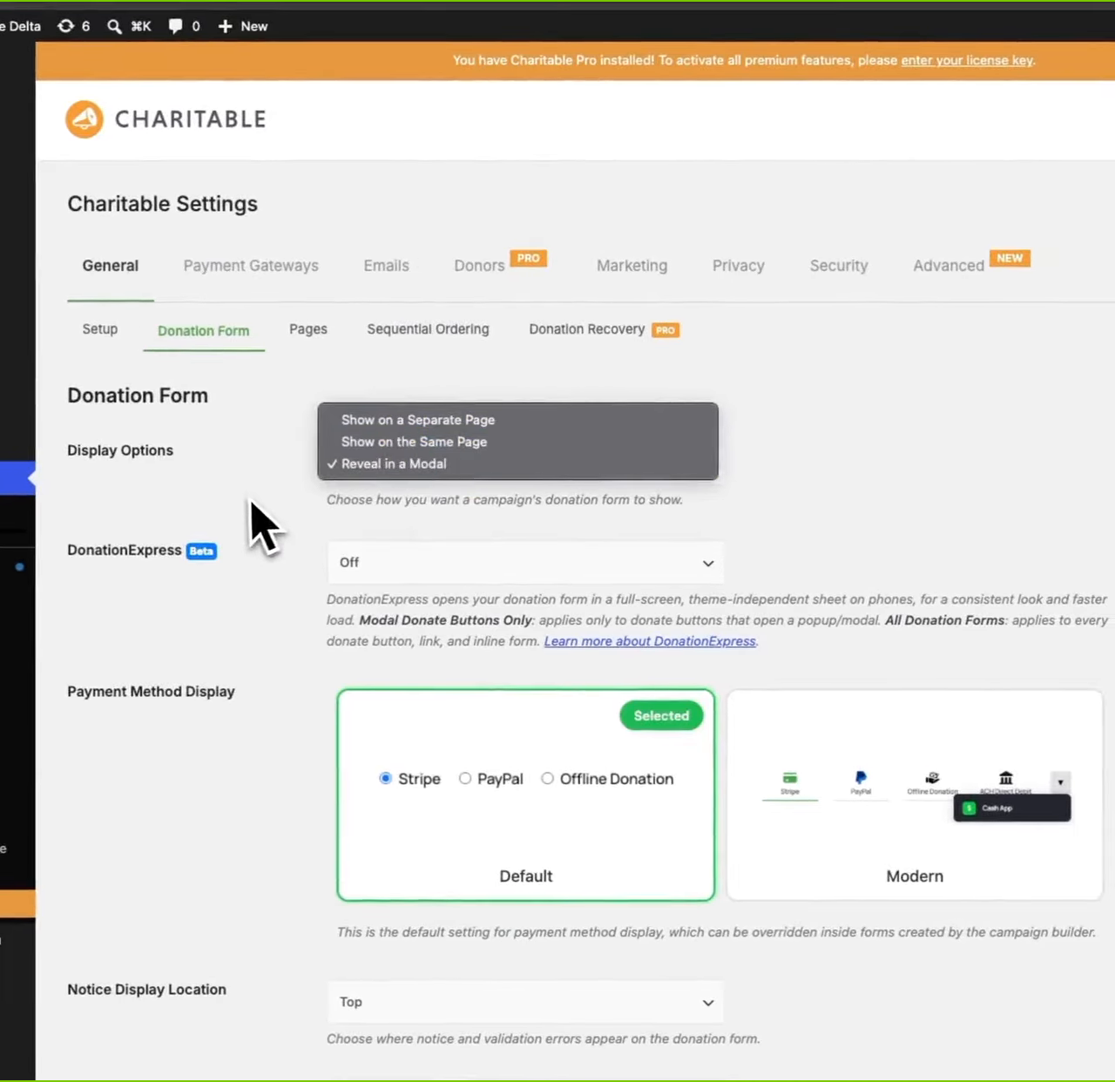
pyautogui.click(249, 496)
pyautogui.click(380, 465)
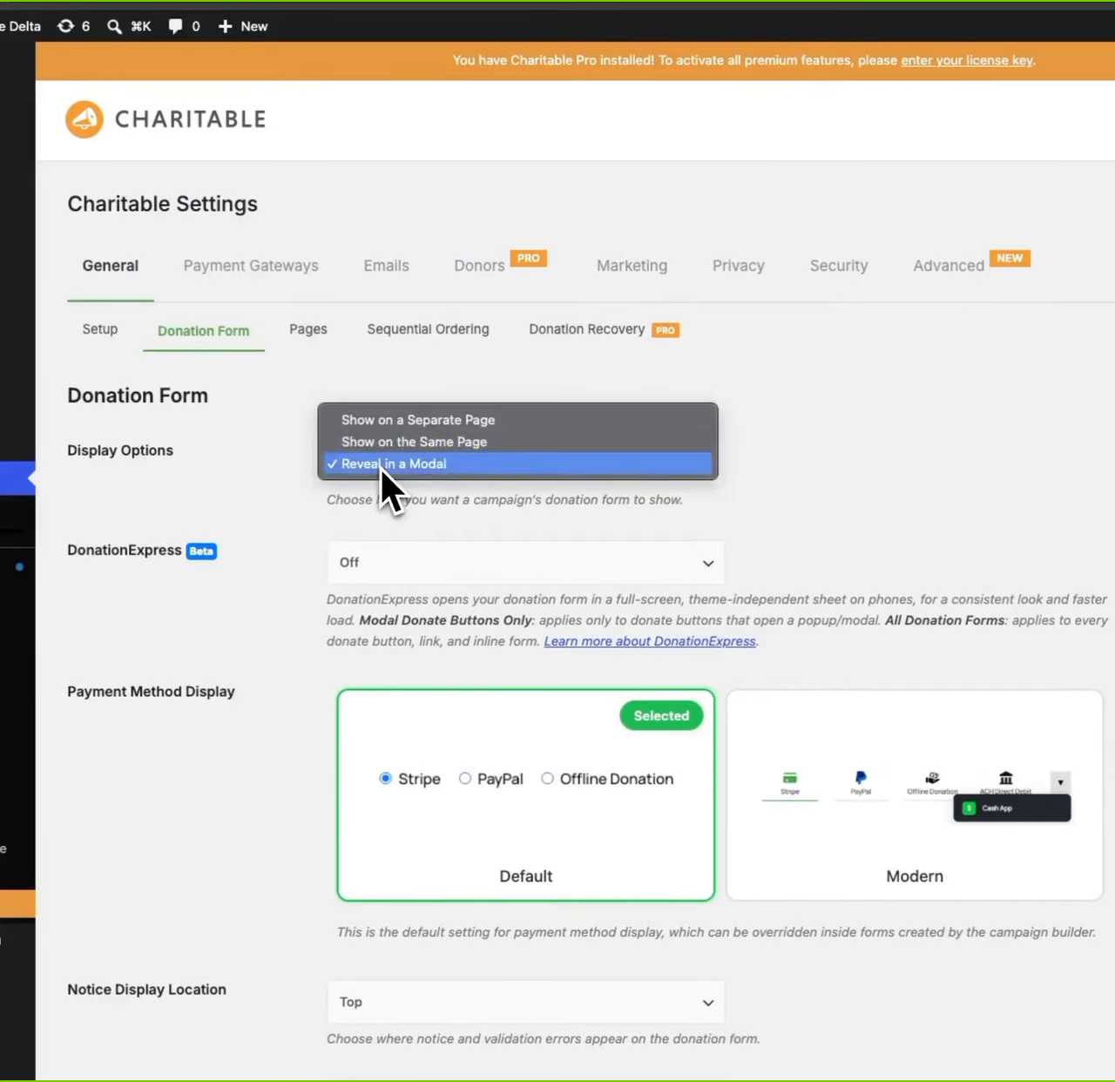
pyautogui.click(379, 421)
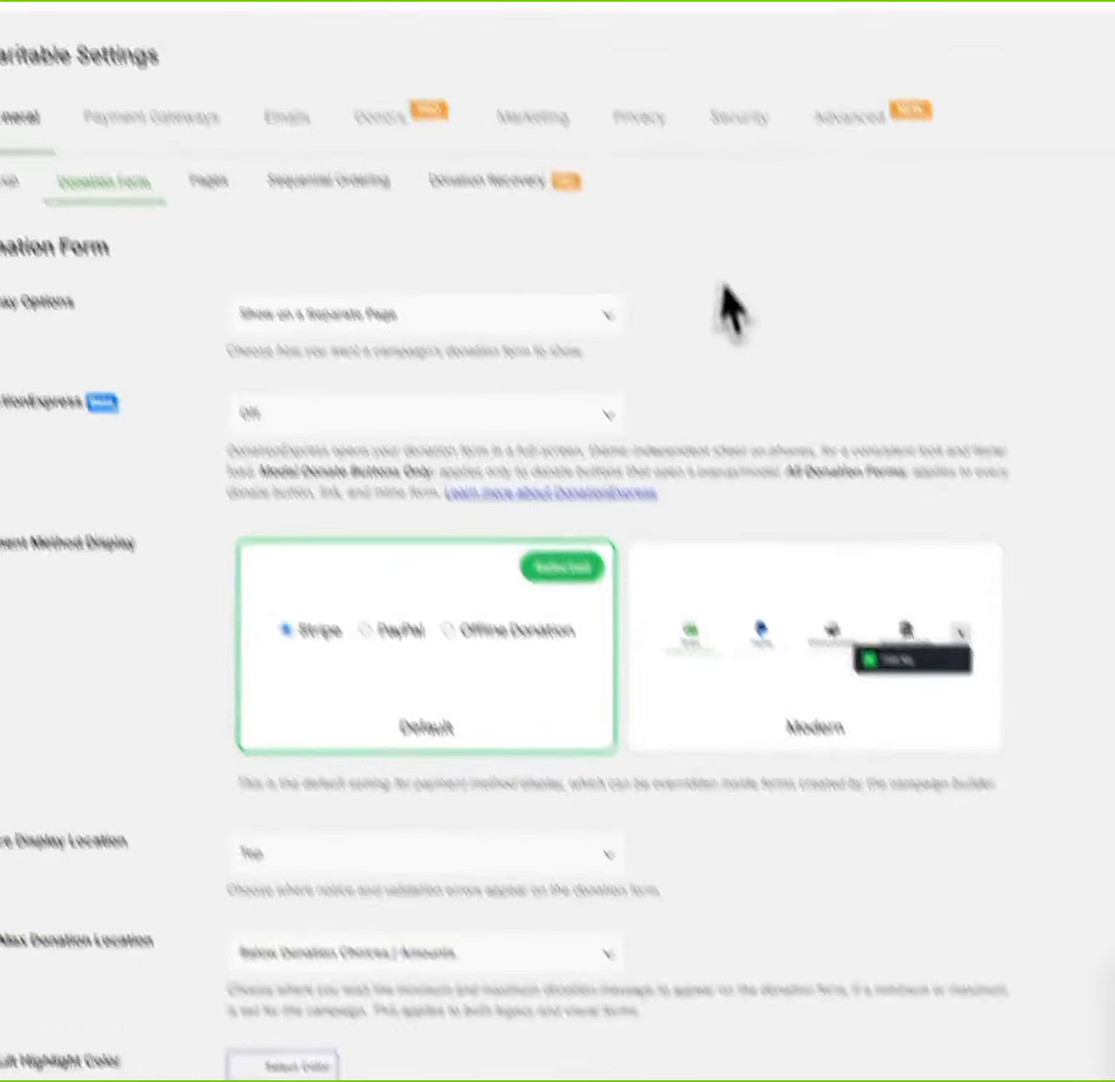
pyautogui.scroll(-4, 863, 435)
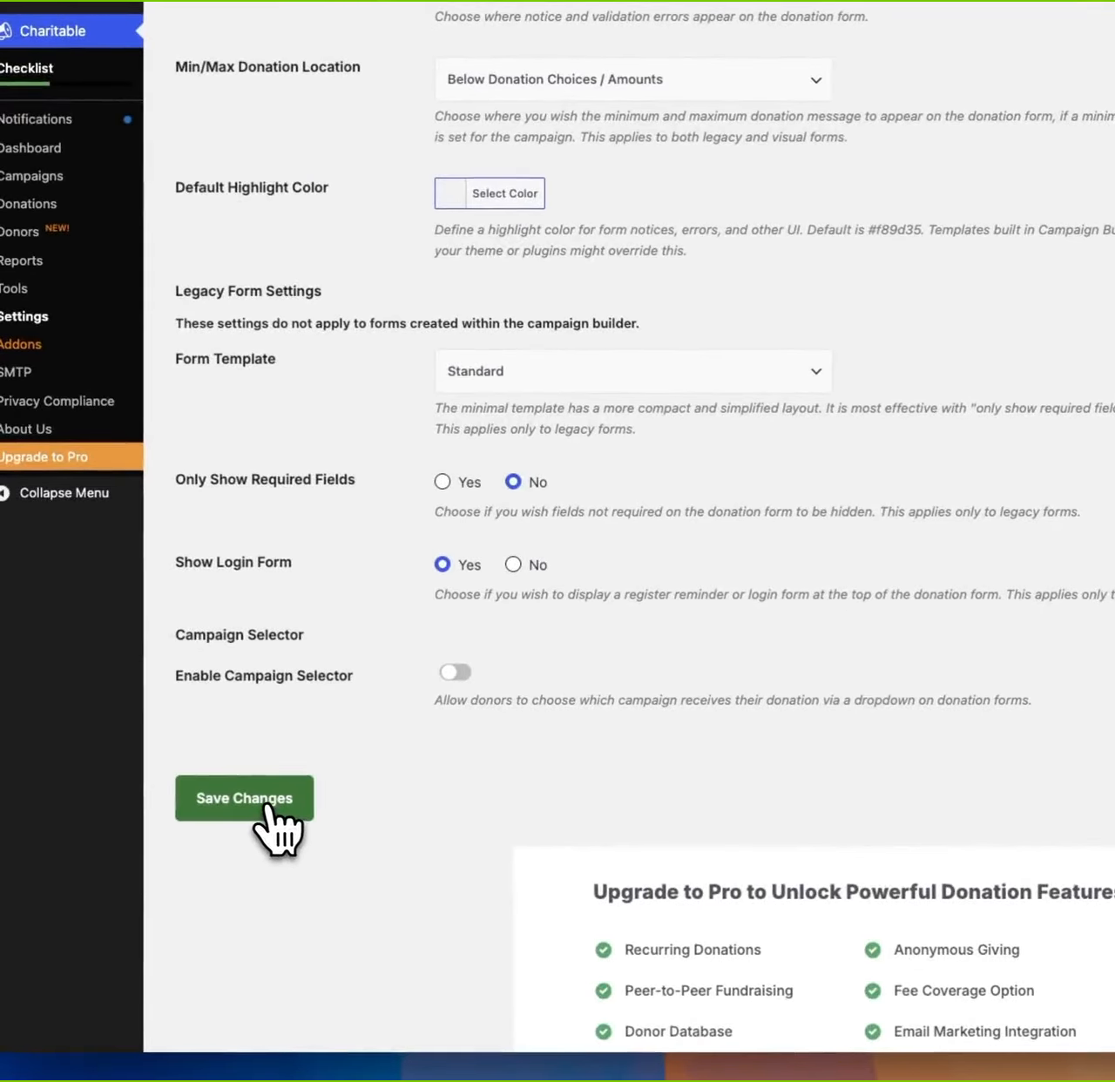
pyautogui.click(264, 805)
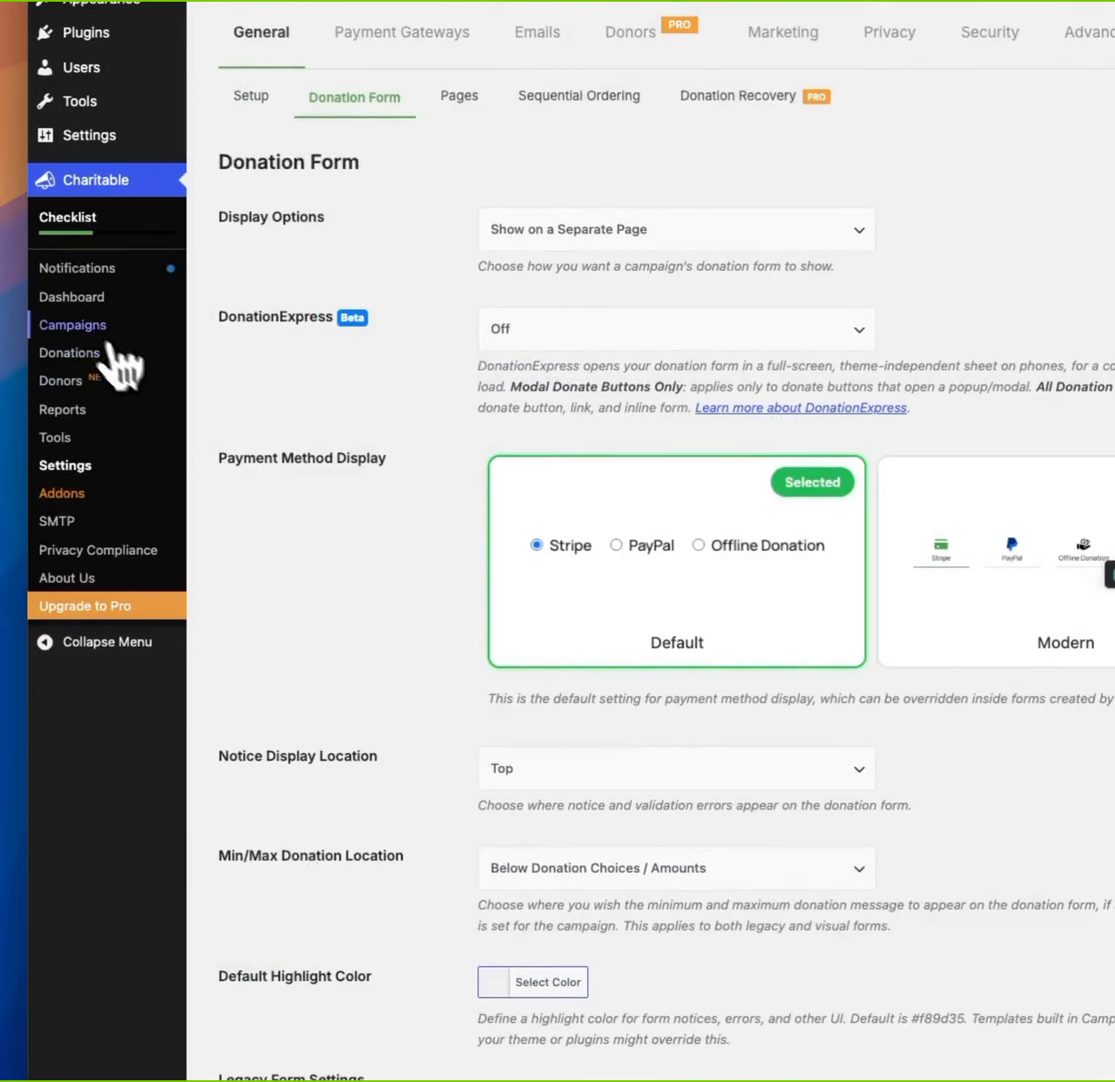
# View the live Animal Hospital page from the campaign list and look over its donation box
pyautogui.click(84, 326)
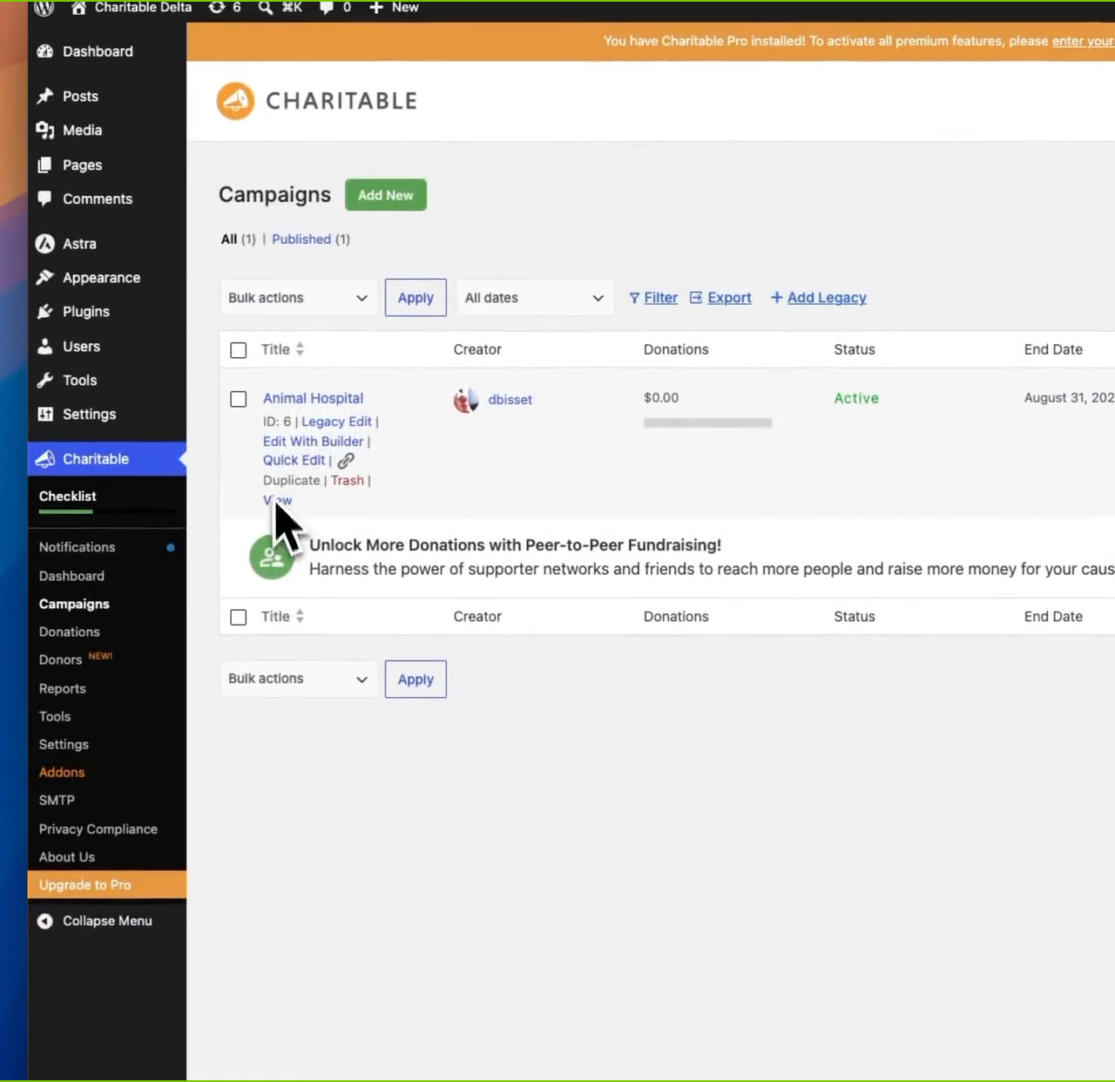
pyautogui.click(284, 503)
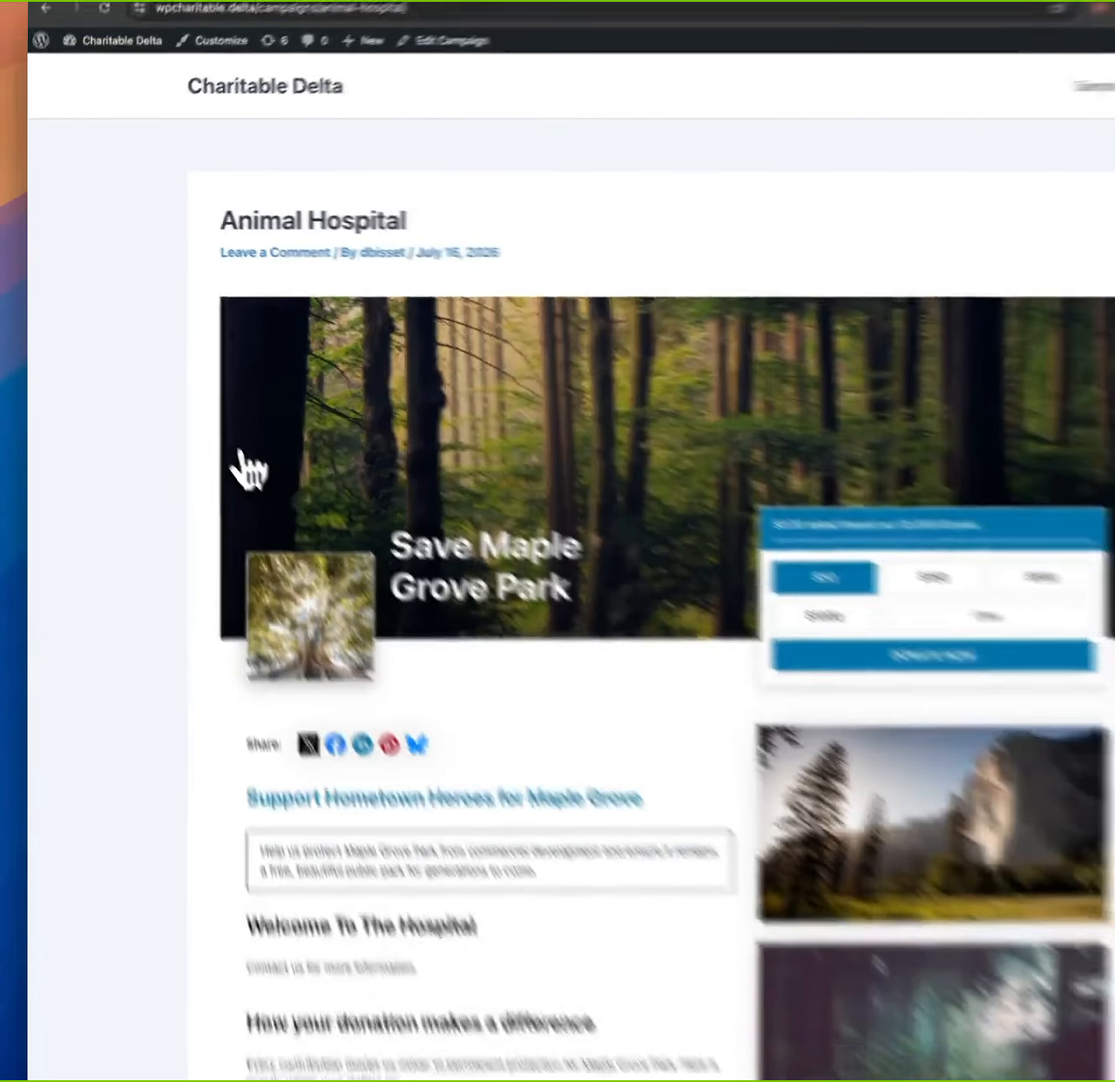
pyautogui.scroll(-5, 453, 407)
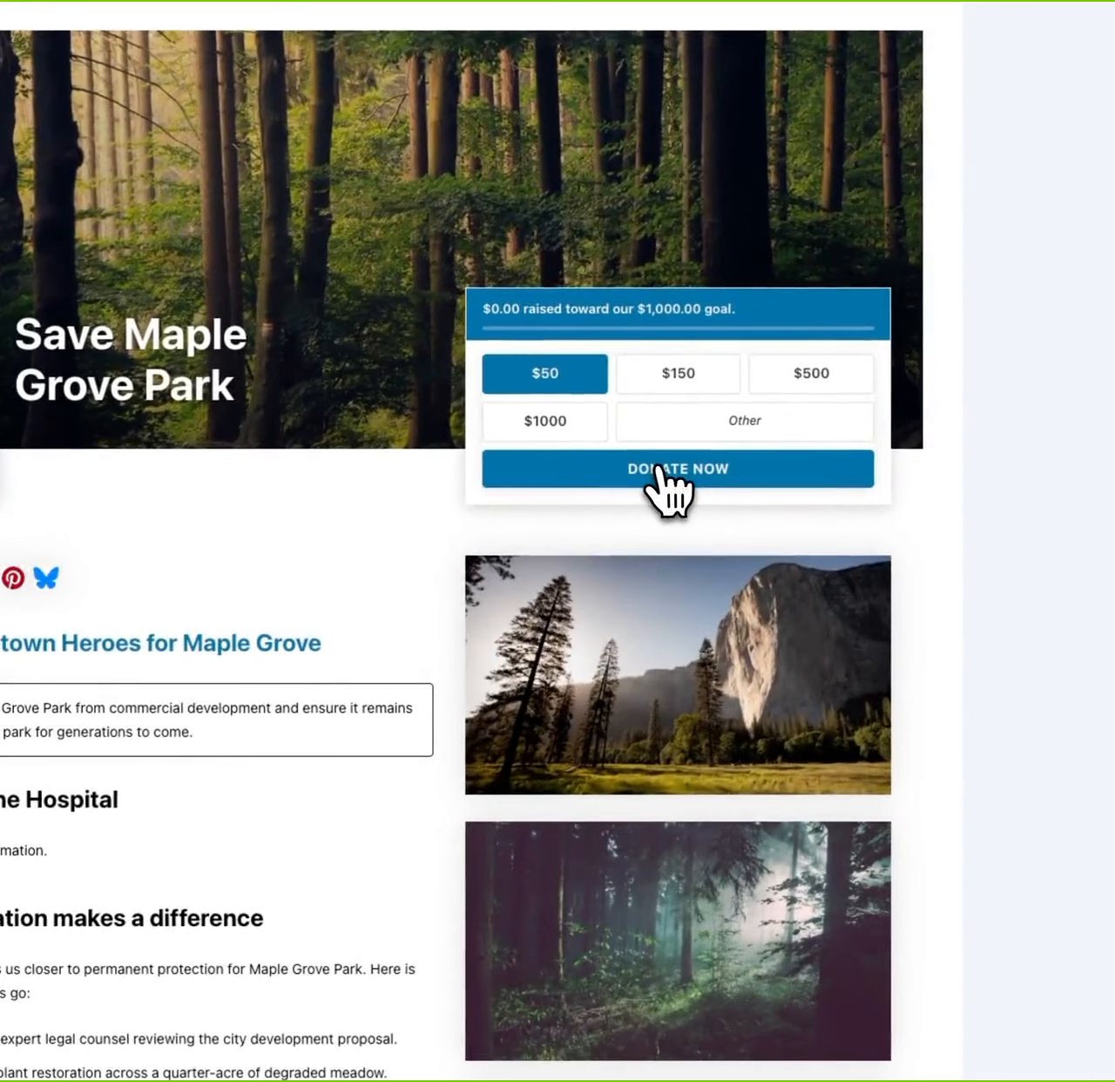
# Start a donation from the live Animal Hospital page and change its amount to the suggested $15.00
pyautogui.click(661, 469)
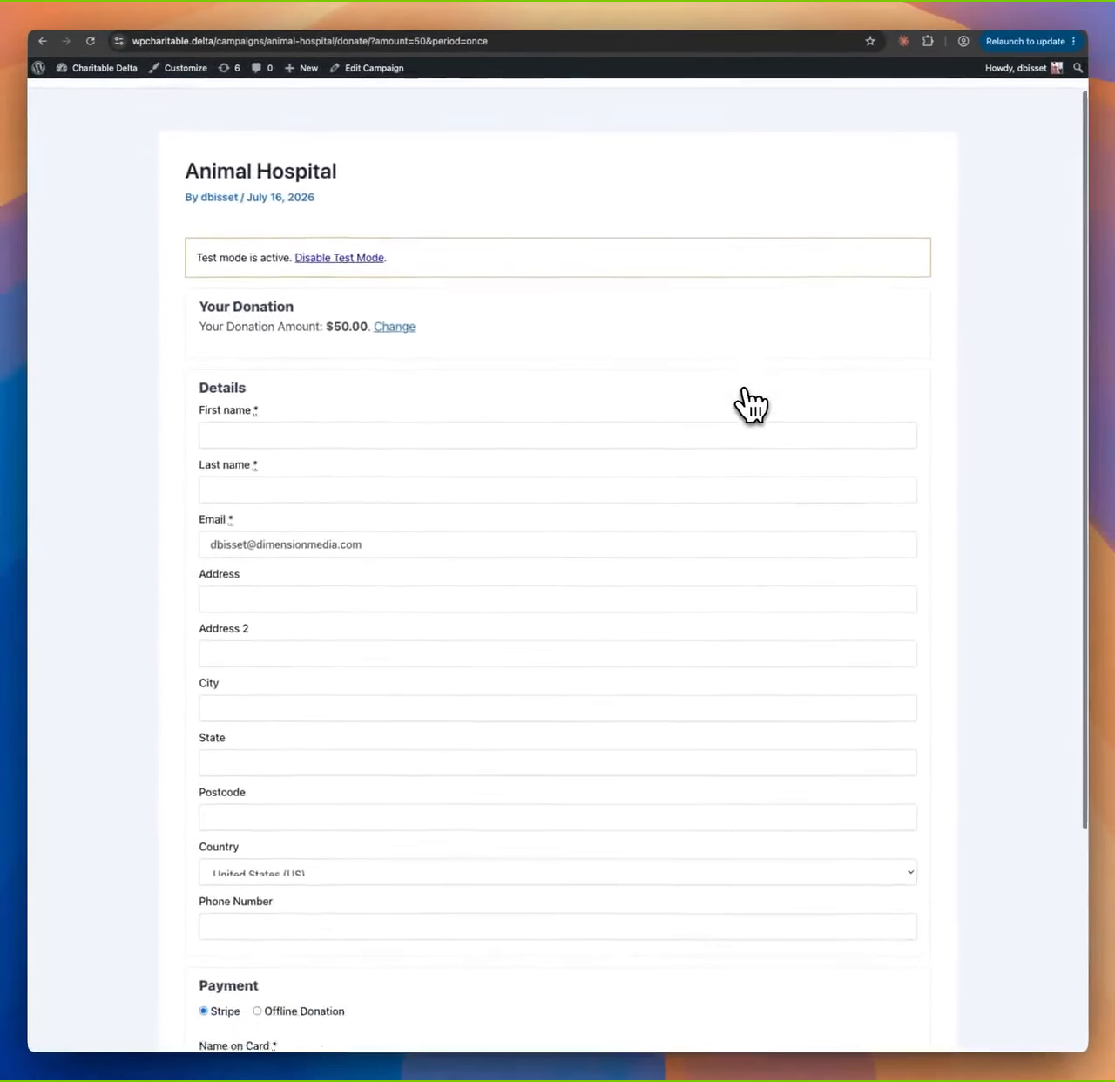
pyautogui.scroll(-2, 750, 403)
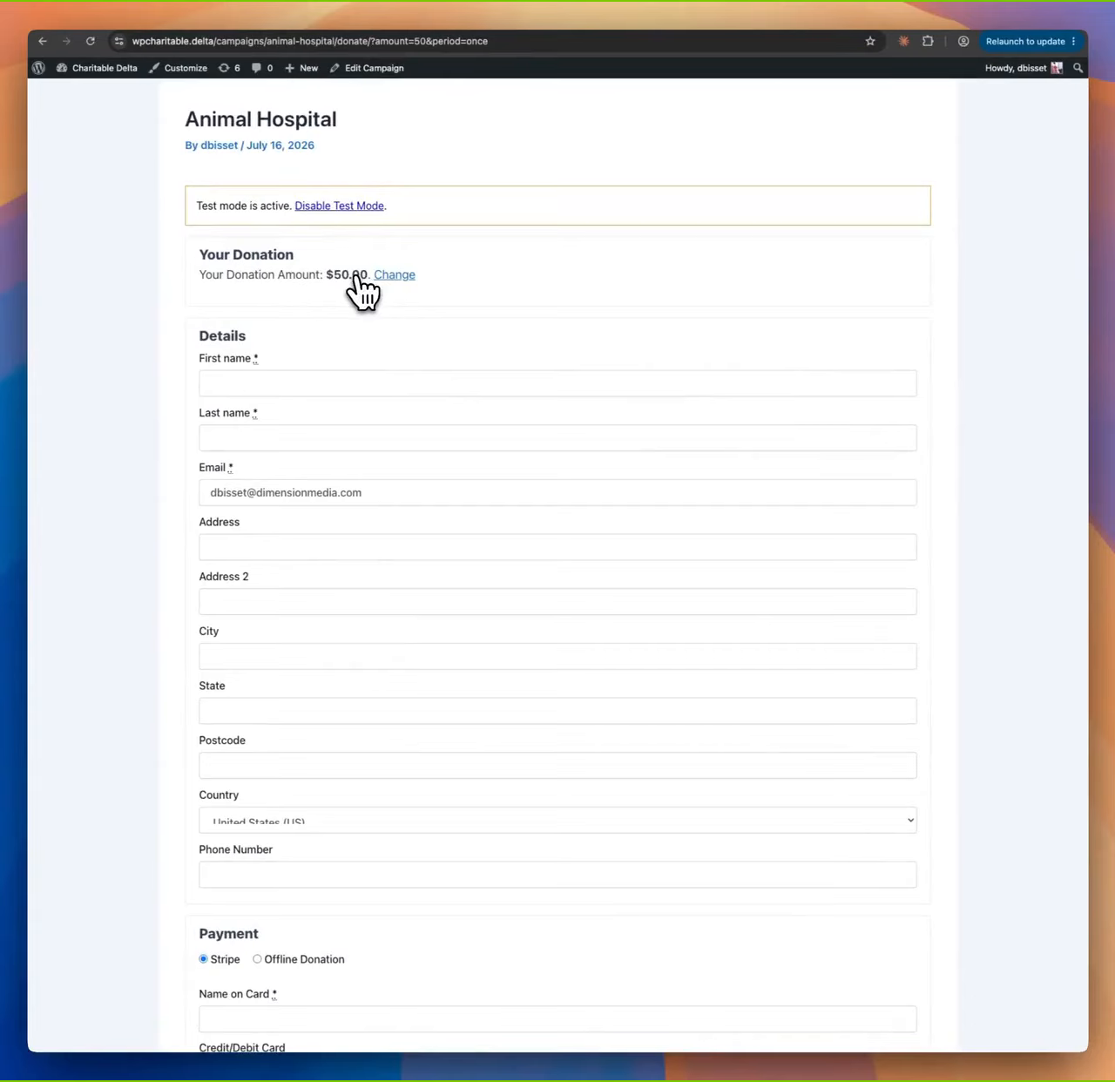
pyautogui.click(397, 276)
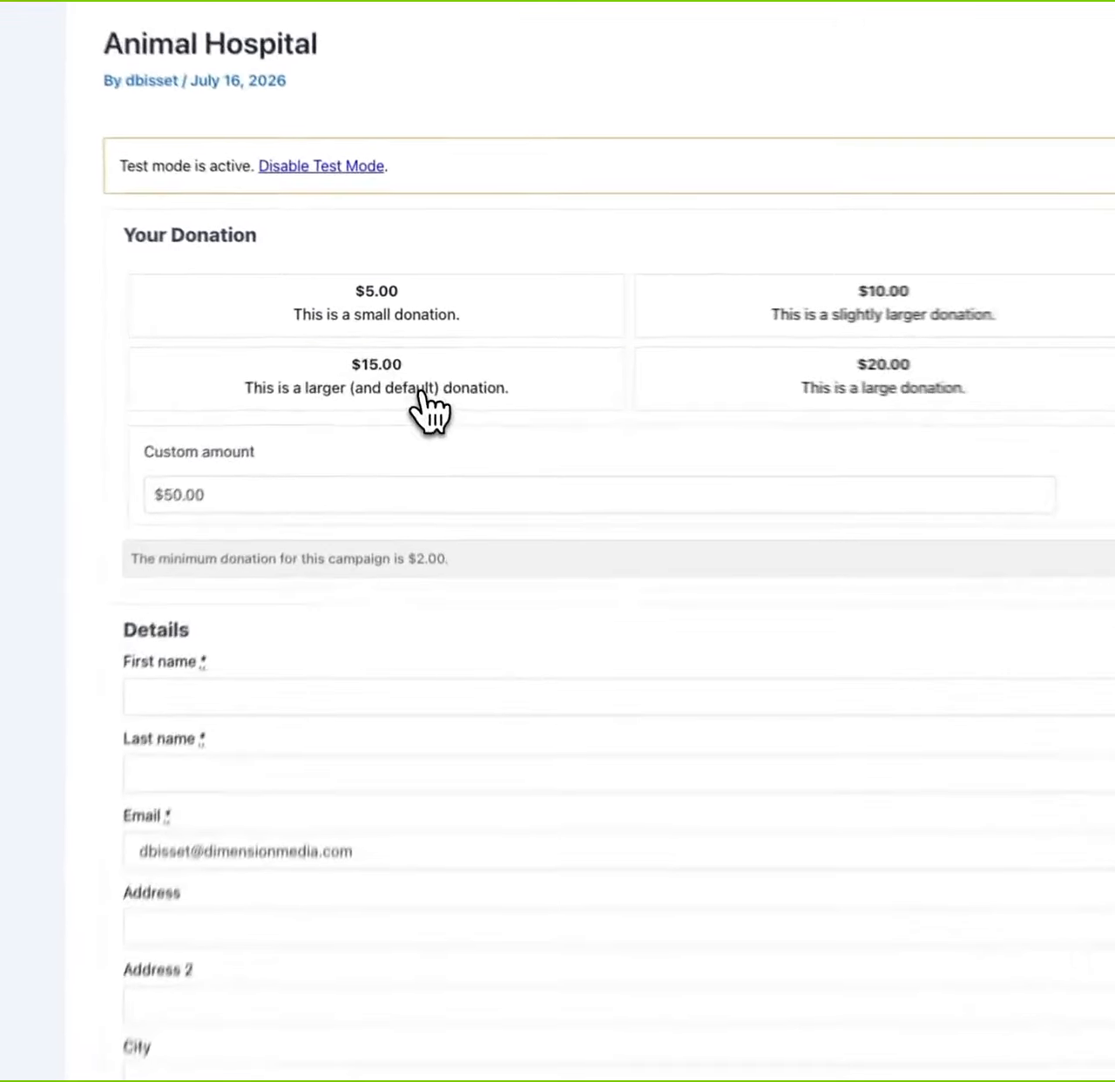
pyautogui.click(357, 369)
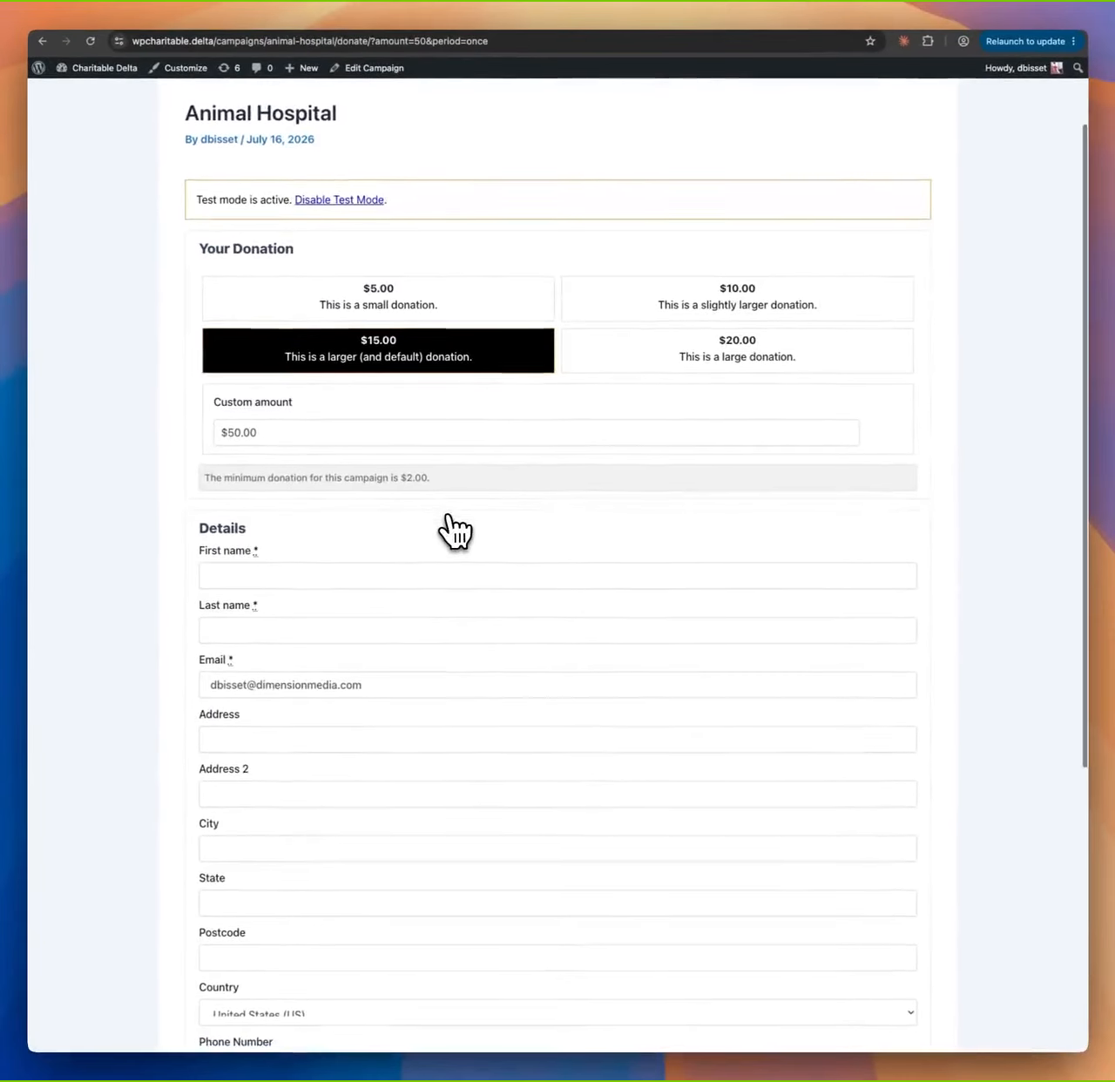
# Complete the donor's contact details, enter the cardholder name and card number for the Stripe payment, and submit the donation
pyautogui.scroll(-2, 453, 522)
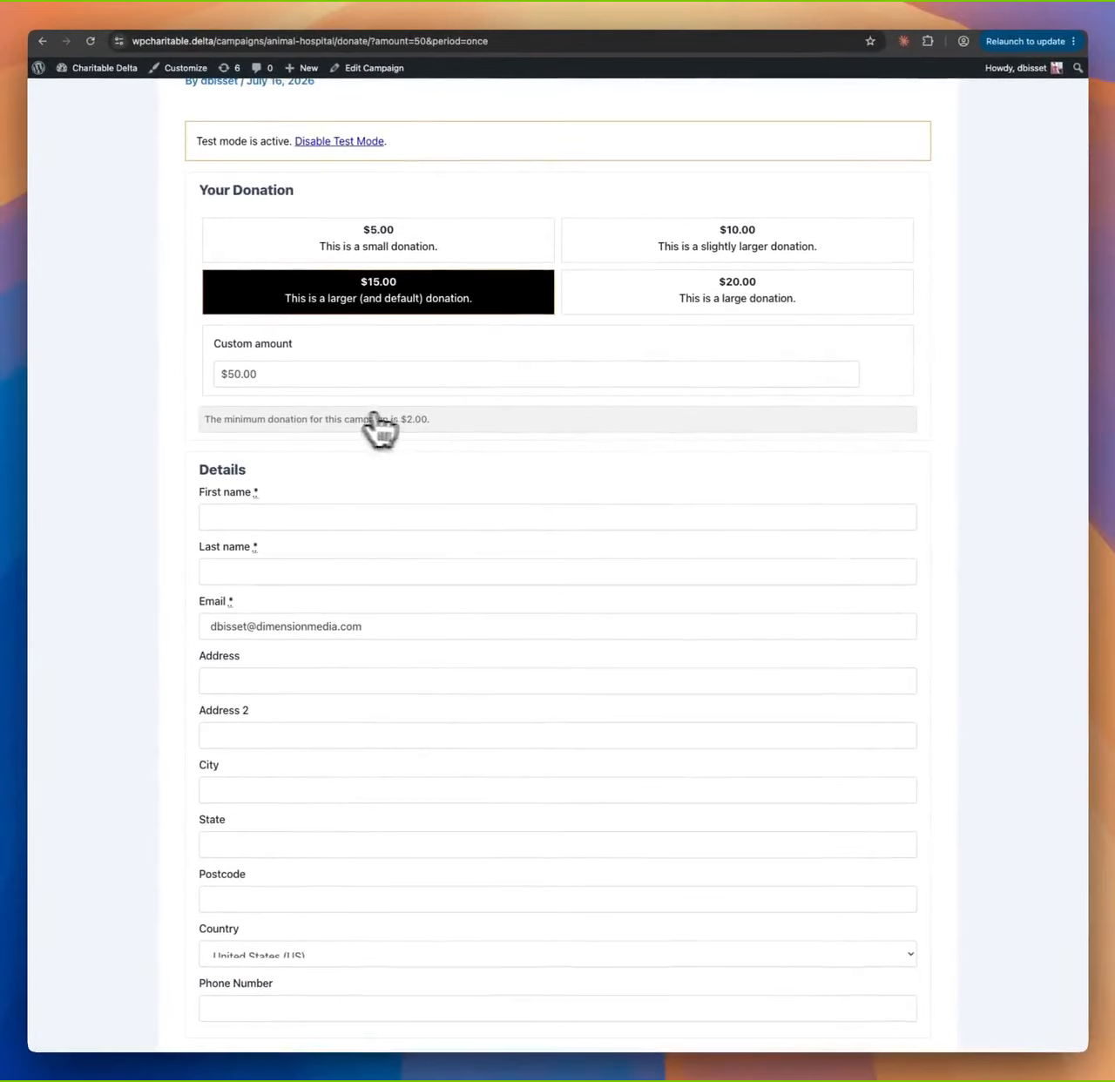
pyautogui.scroll(-8, 427, 436)
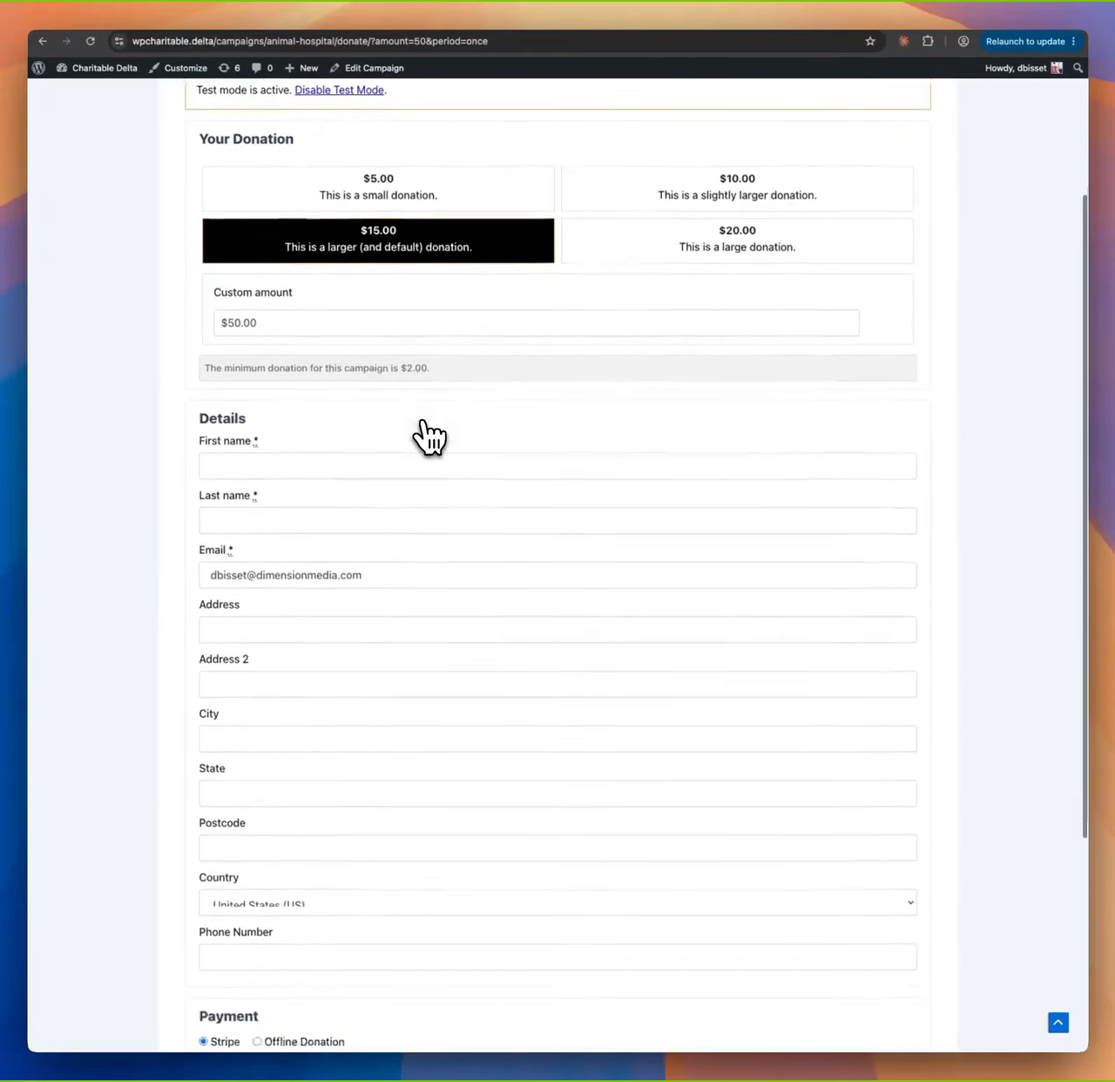
pyautogui.scroll(-1, 427, 436)
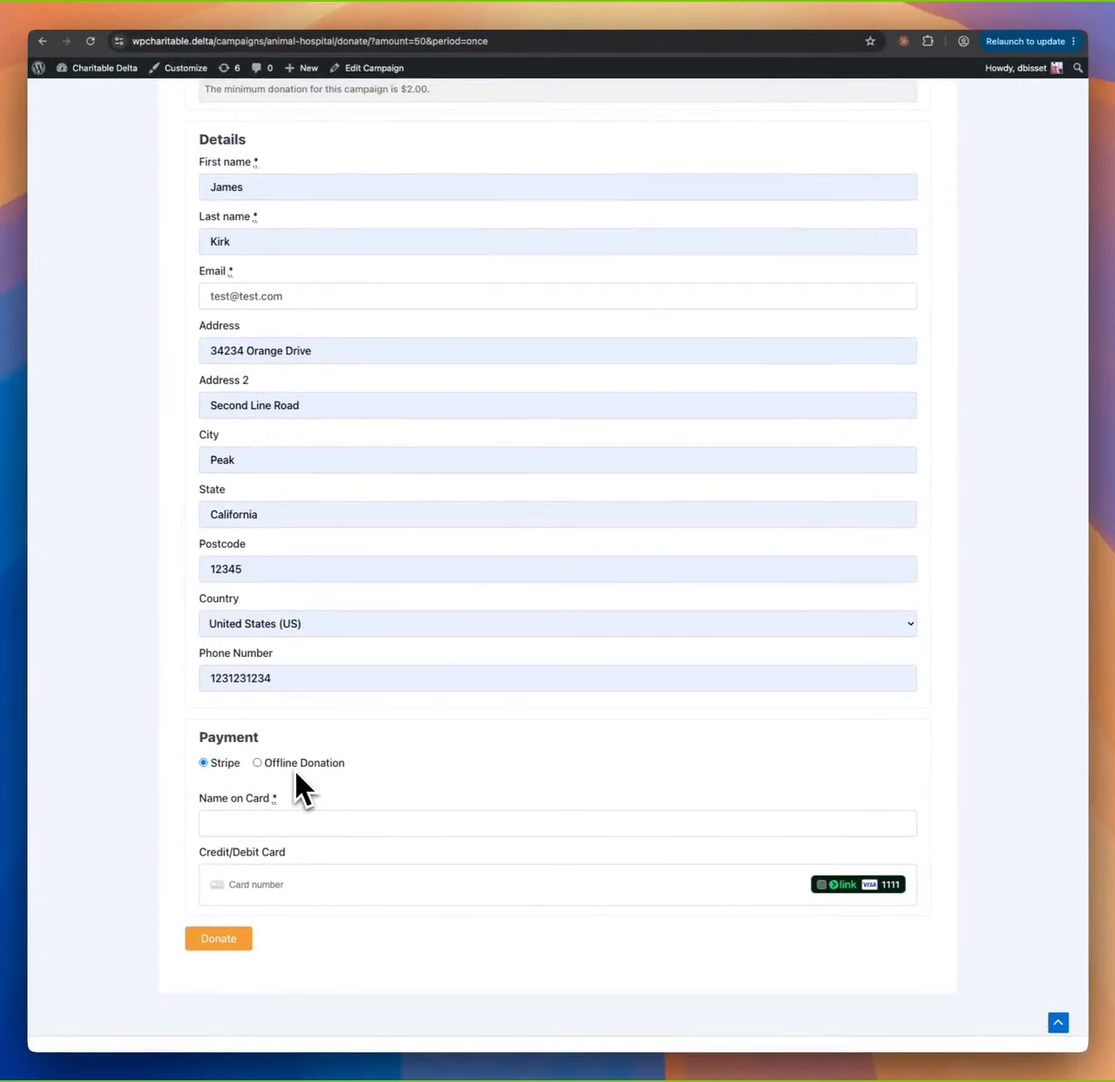
pyautogui.click(372, 819)
pyautogui.click(262, 863)
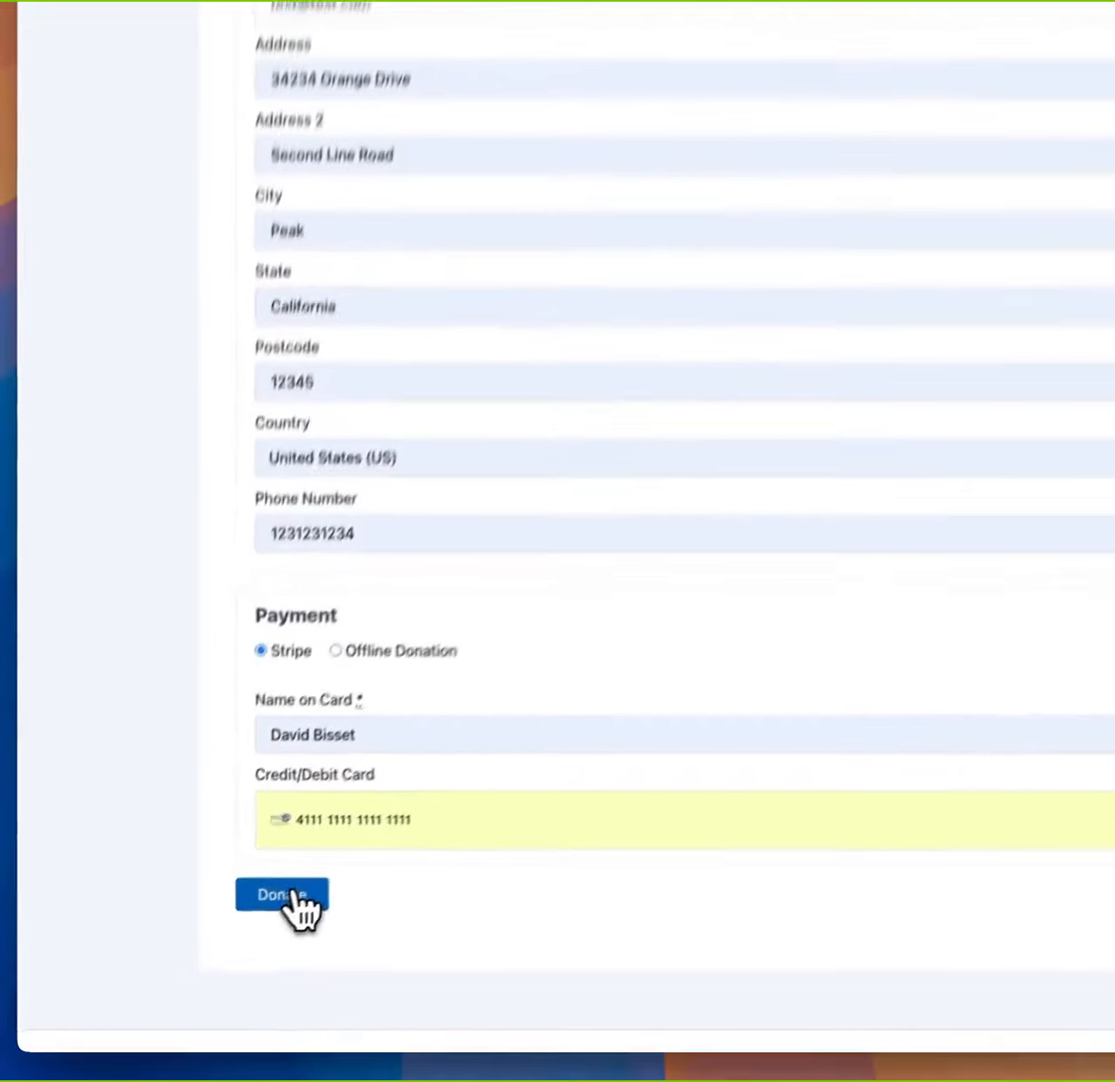
pyautogui.click(224, 938)
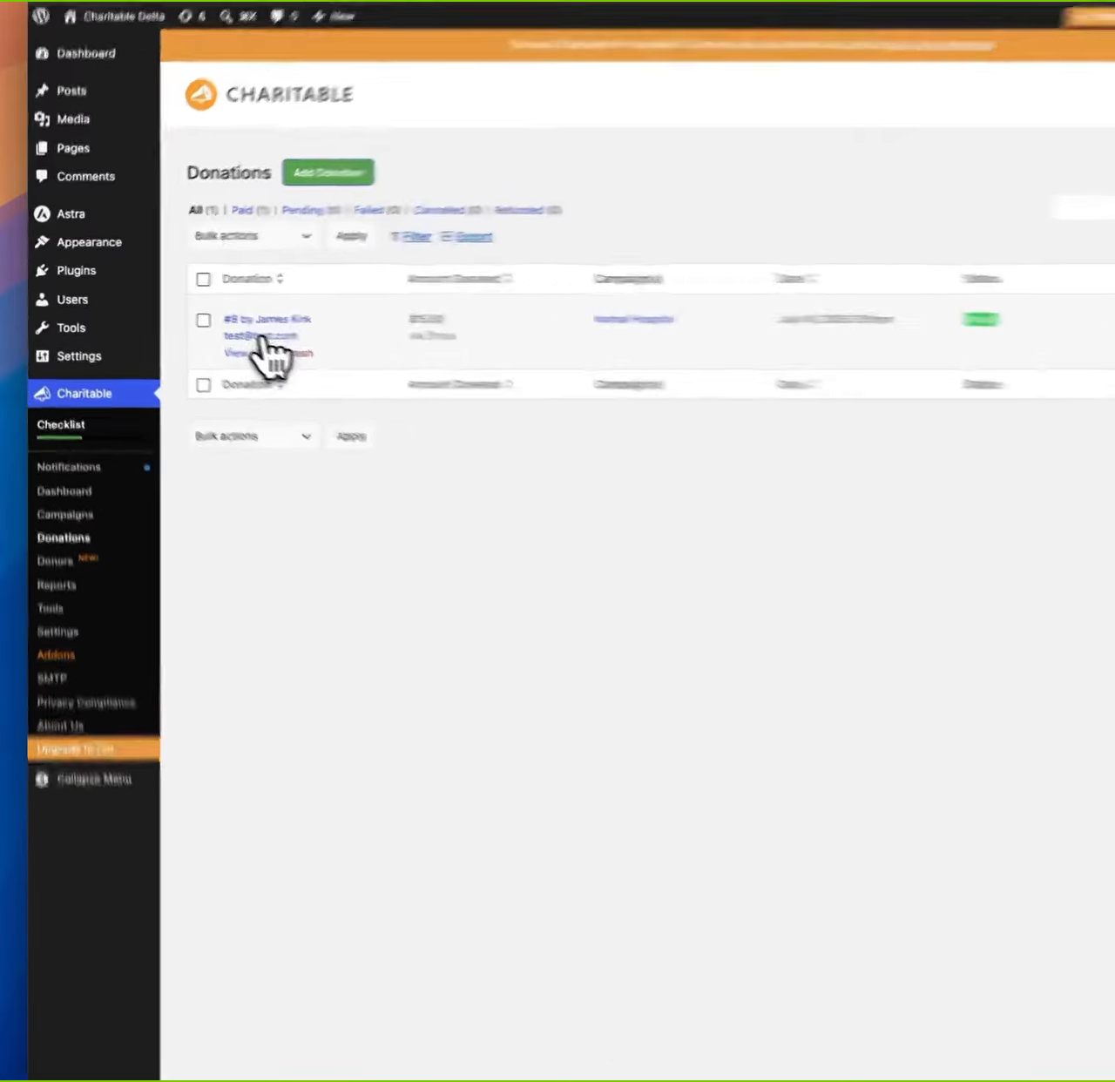
# Open the Animal Hospital donation's record from Charitable's donations list
pyautogui.click(262, 338)
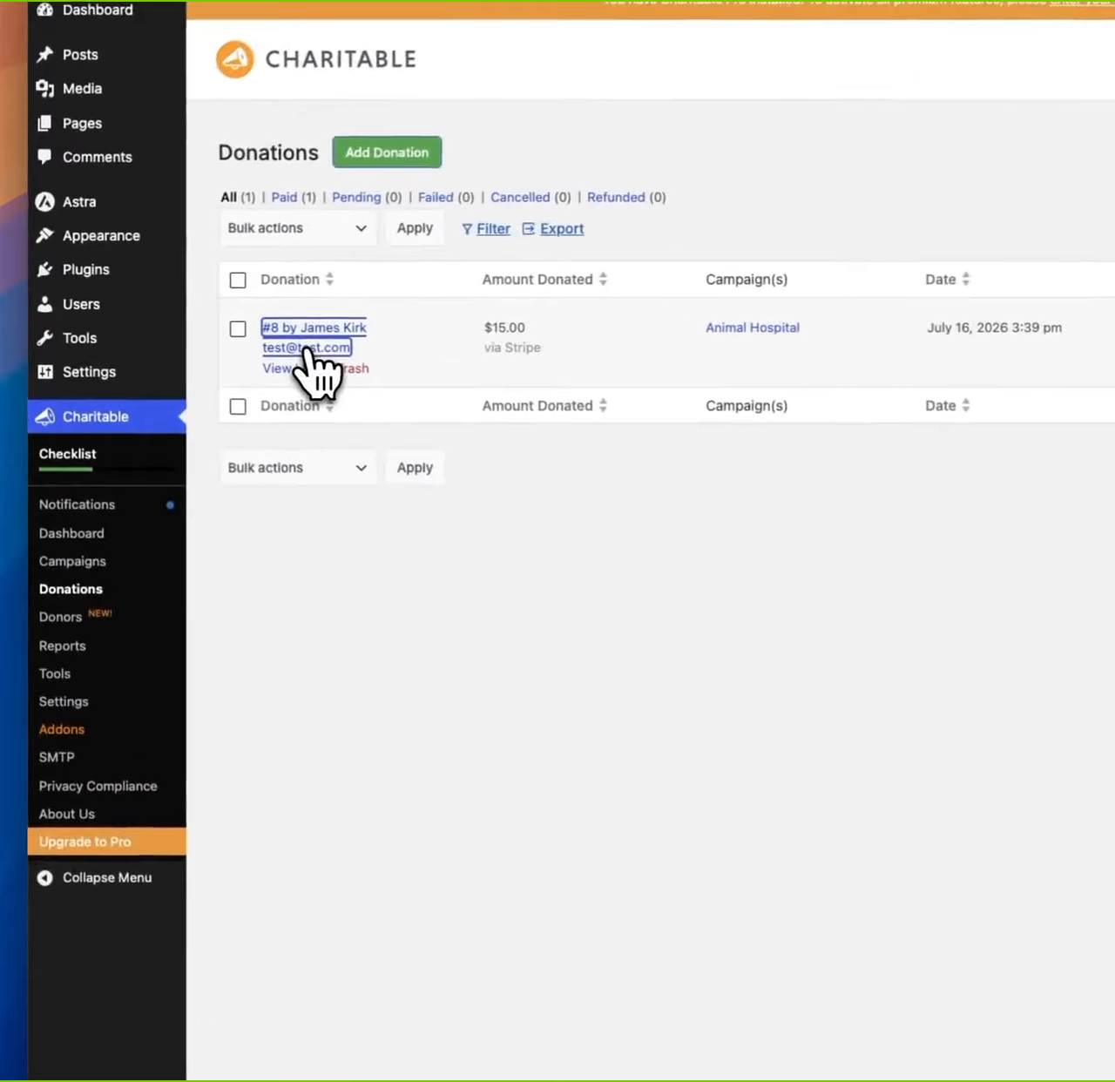